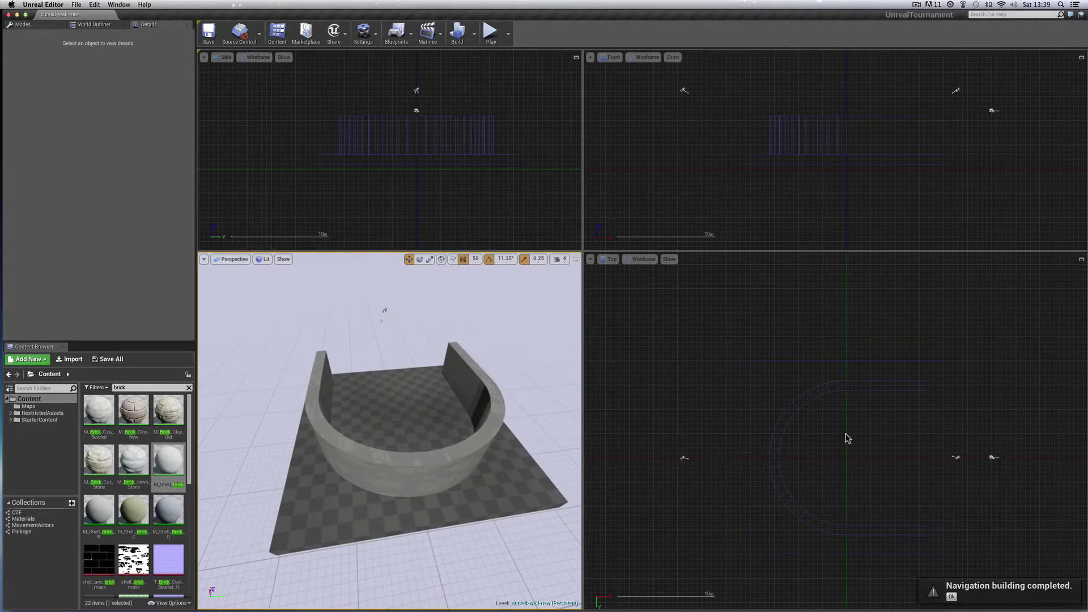
# Place an additive BSP cylinder brush at the centre point of the curved wall's arc
pyautogui.click(780, 434)
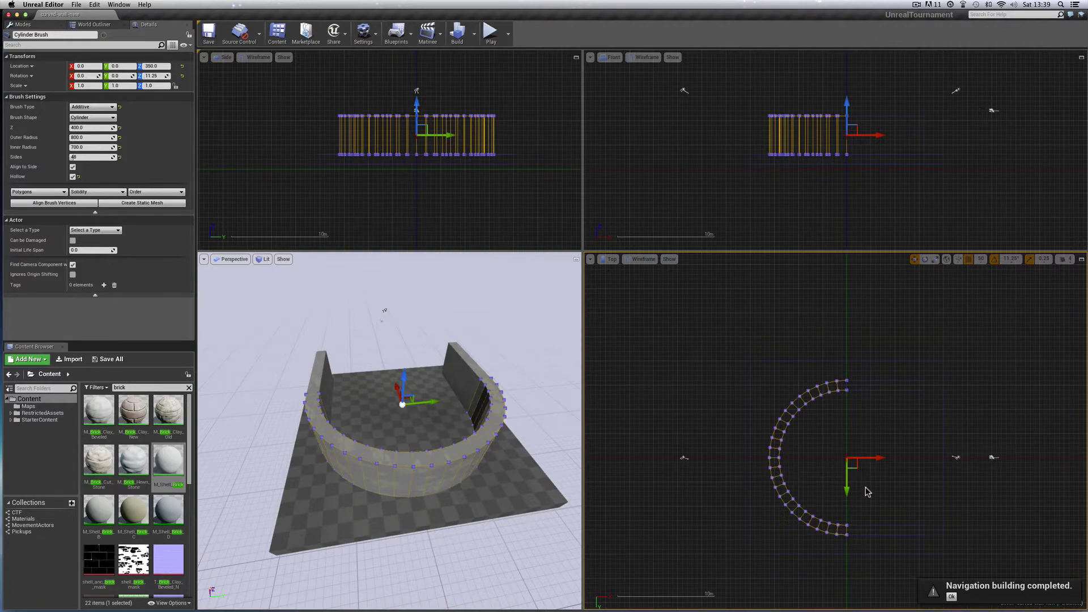
pyautogui.scroll(3, 867, 492)
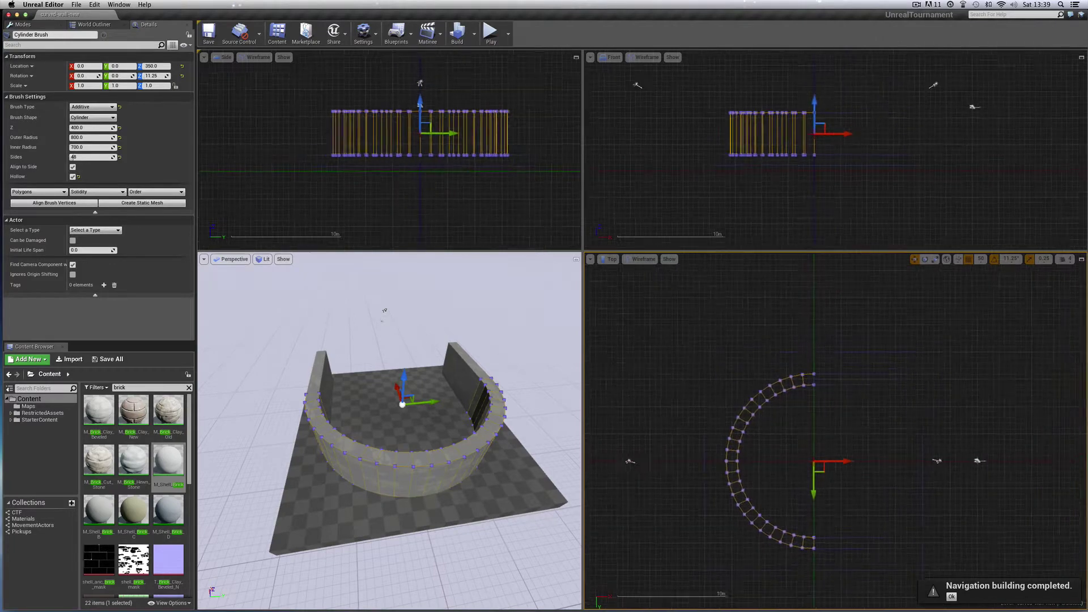
pyautogui.scroll(-3, 843, 461)
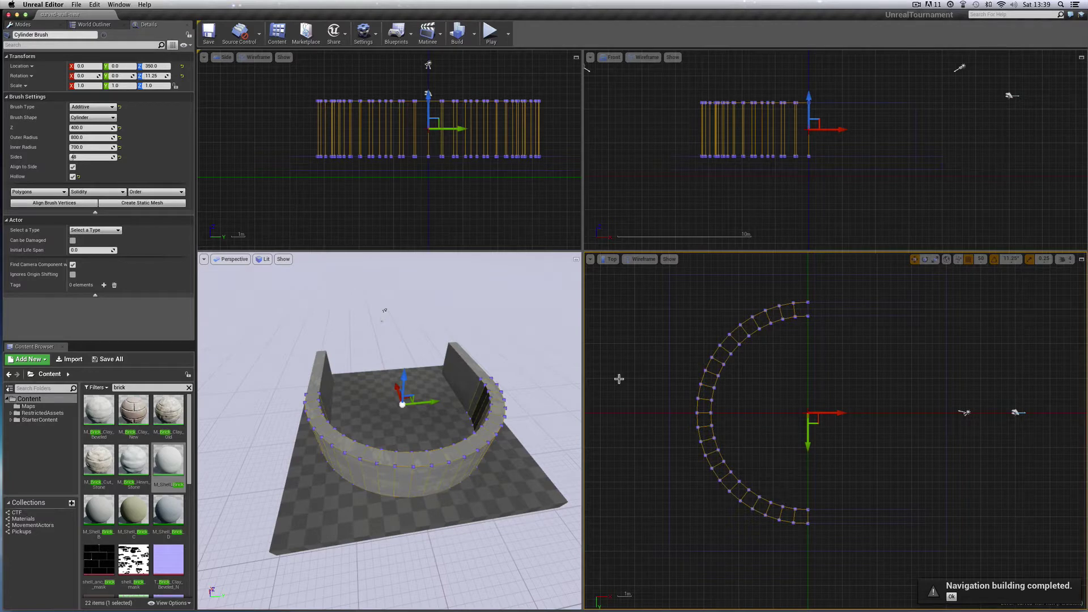
pyautogui.click(23, 24)
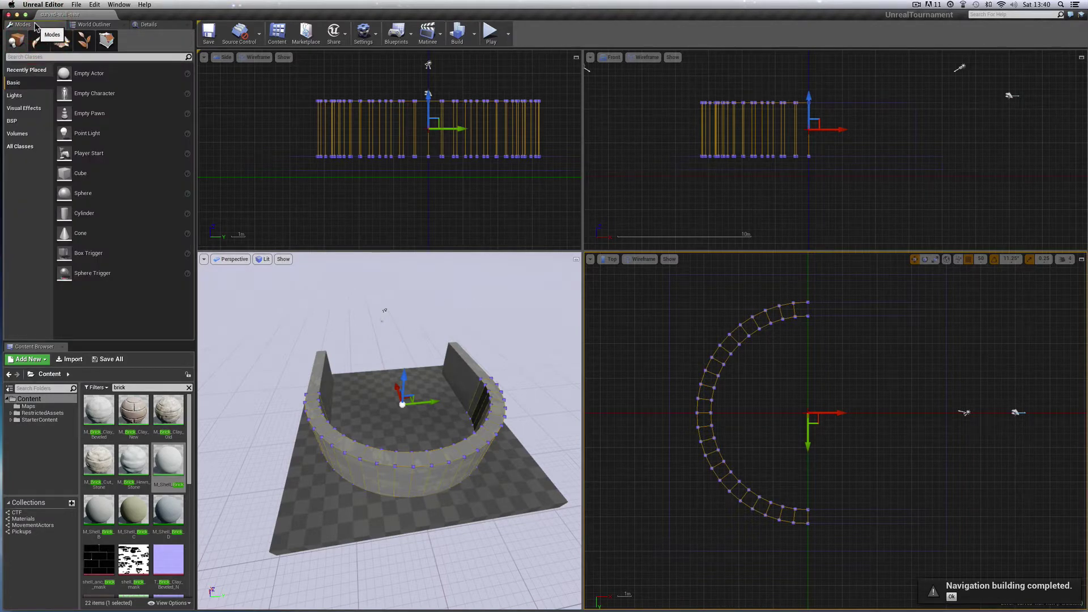
pyautogui.click(13, 120)
pyautogui.moveTo(72, 111); pyautogui.dragTo(807, 417)
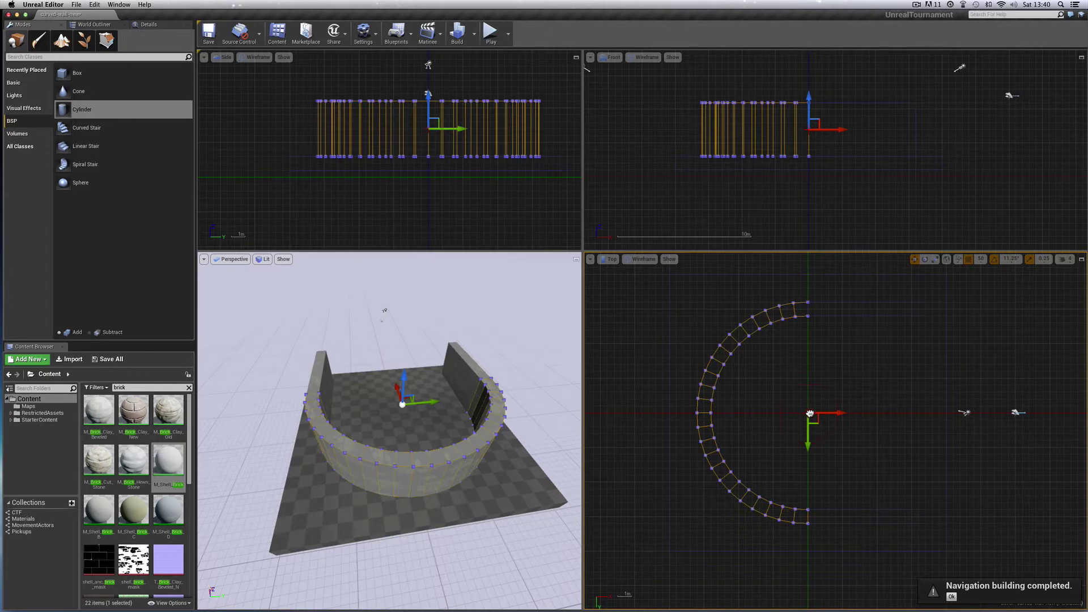
pyautogui.moveTo(809, 413); pyautogui.dragTo(808, 413)
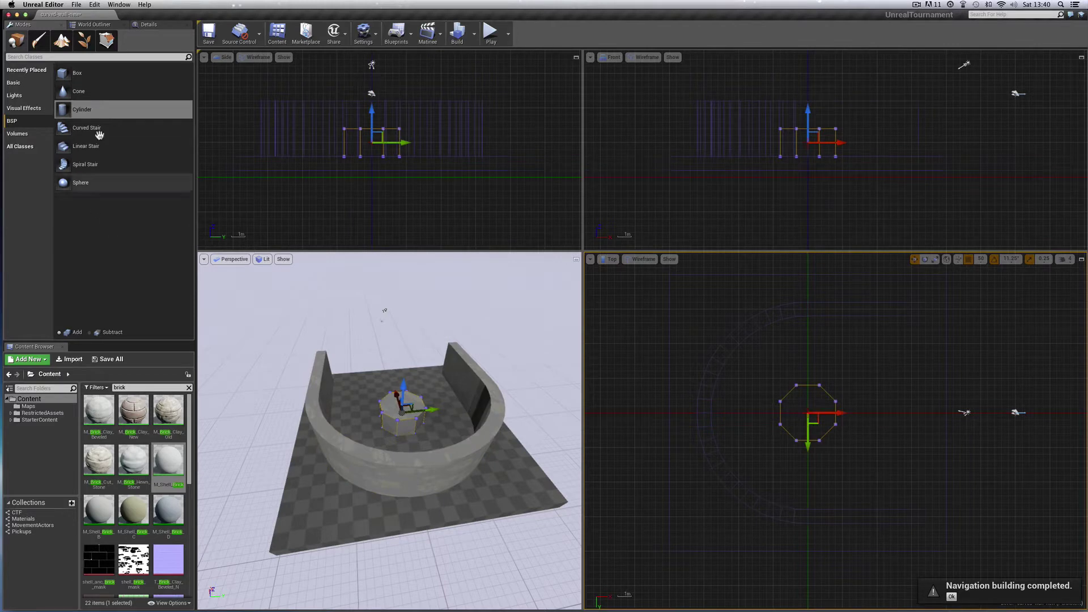
# Set the new cylinder brush's number of sides to 48
pyautogui.click(148, 24)
pyautogui.click(75, 158)
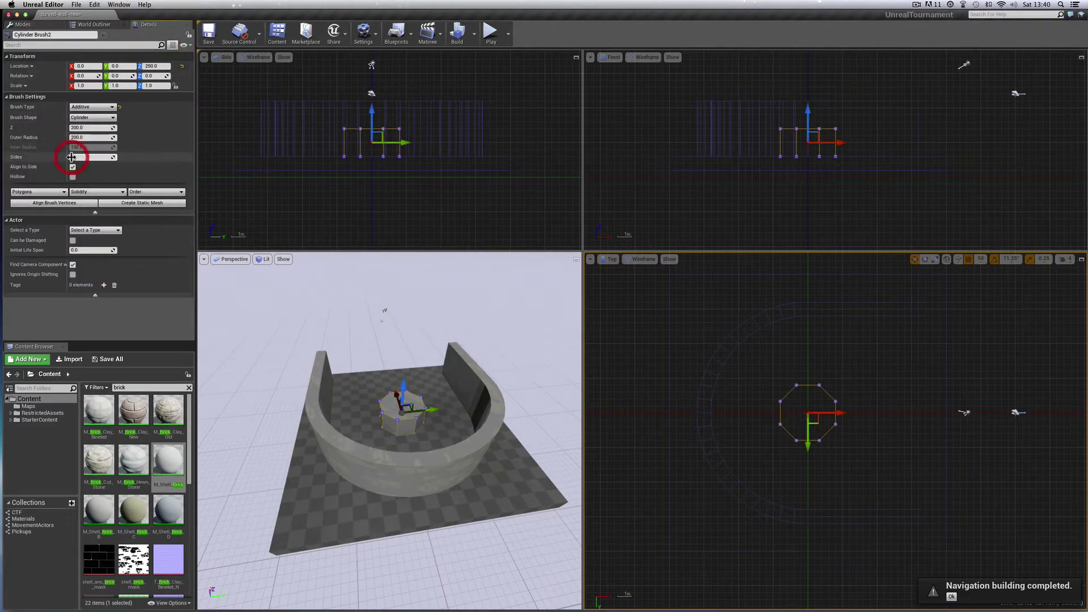
pyautogui.write('3')
pyautogui.press('Return')
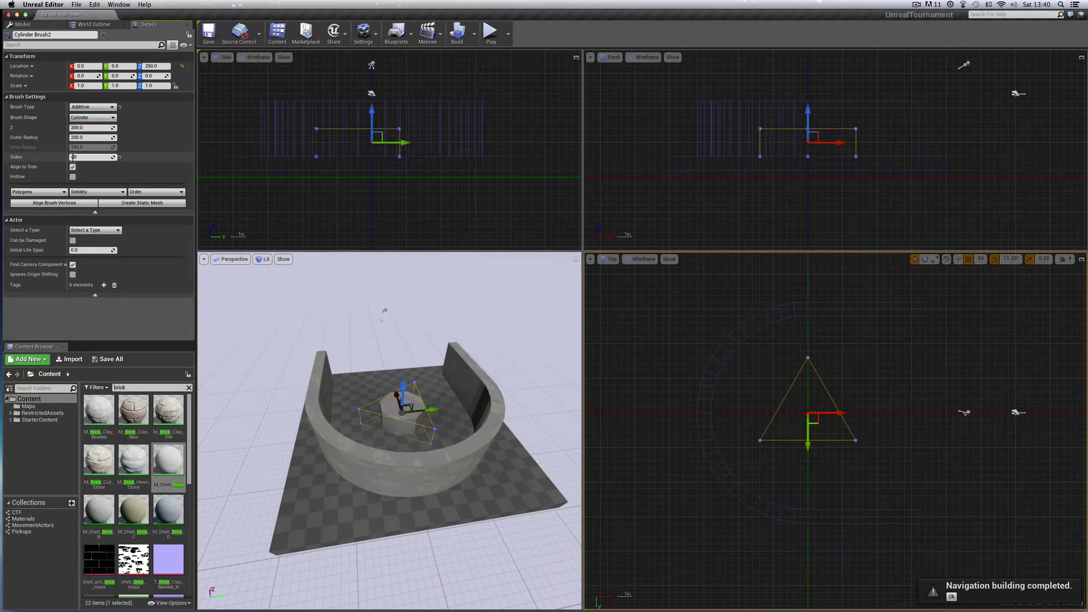
pyautogui.press('Return')
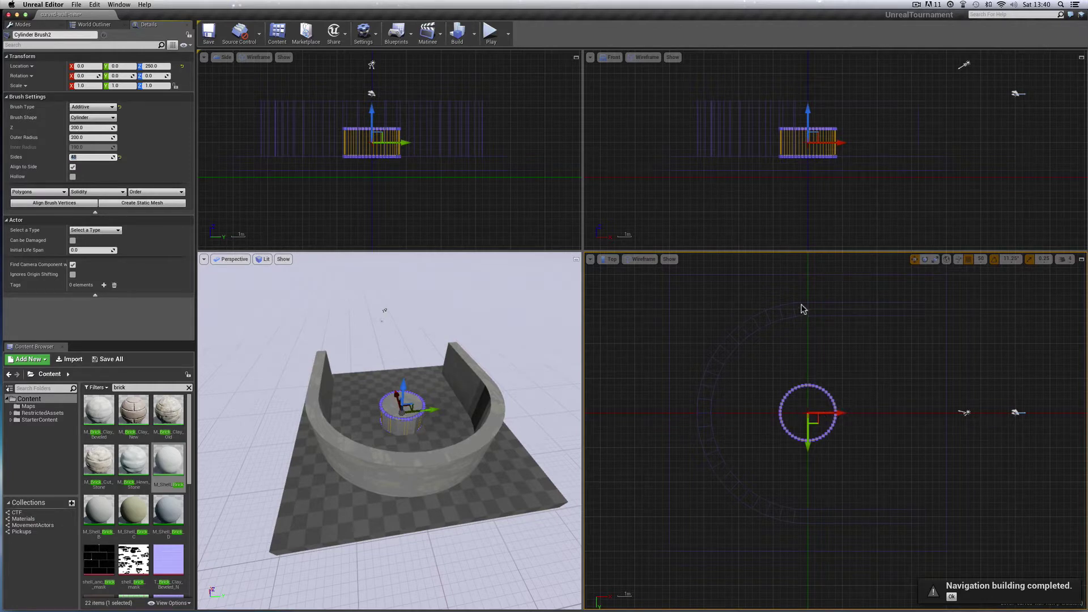
# Compare the curved wall brush's settings and pivot position with those of the new cylinder, ending with only the cylinder selected
pyautogui.click(717, 374)
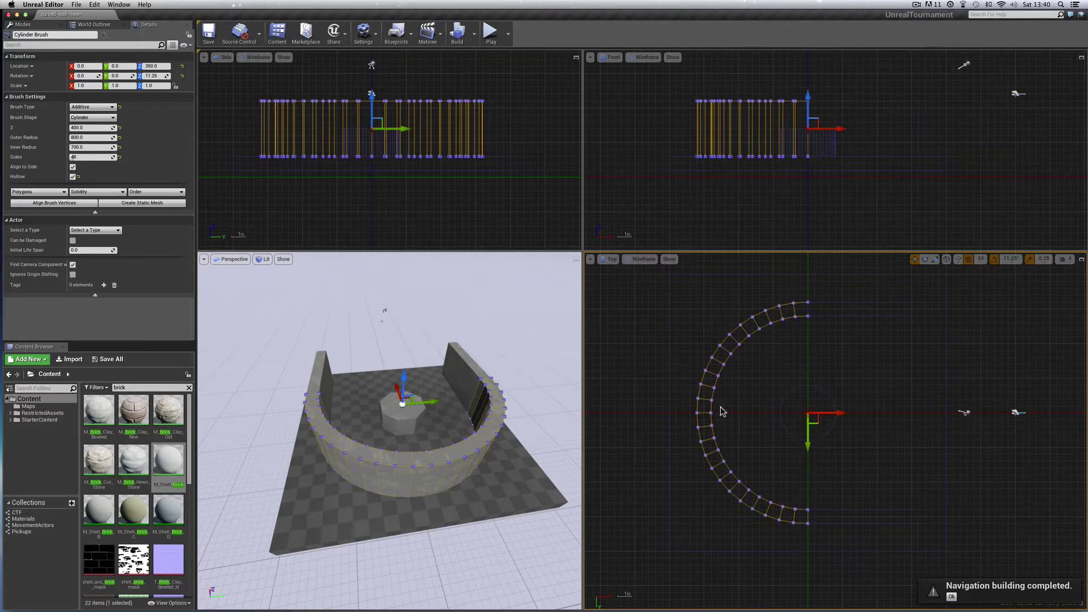
pyautogui.click(839, 413)
pyautogui.click(806, 404)
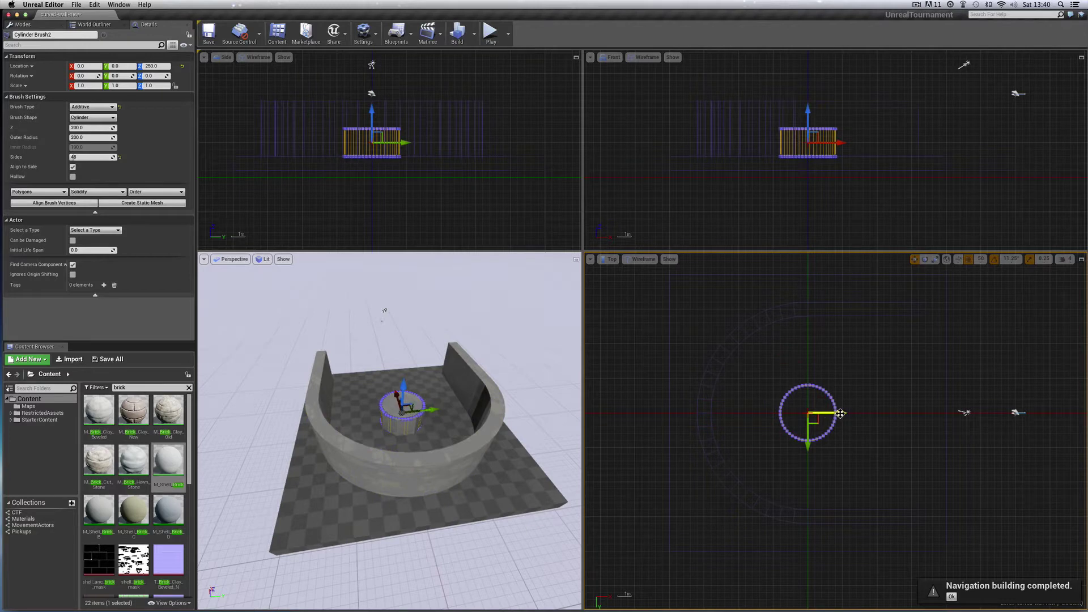
pyautogui.moveTo(831, 414); pyautogui.dragTo(847, 414)
pyautogui.keyDown('ctrl'); pyautogui.click(715, 368); pyautogui.keyUp('ctrl')
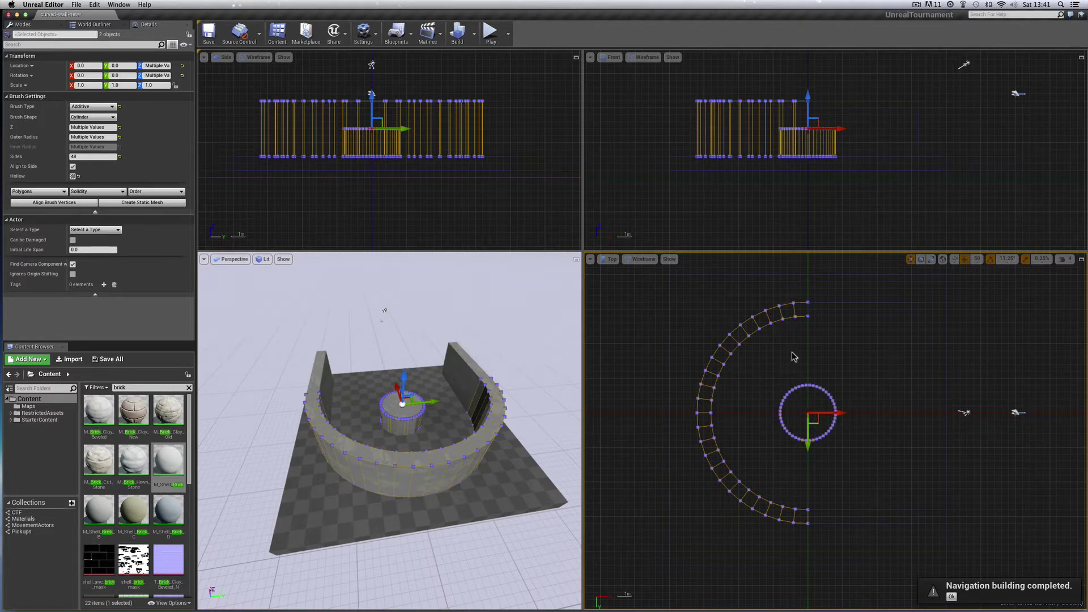
pyautogui.click(785, 392)
pyautogui.click(787, 395)
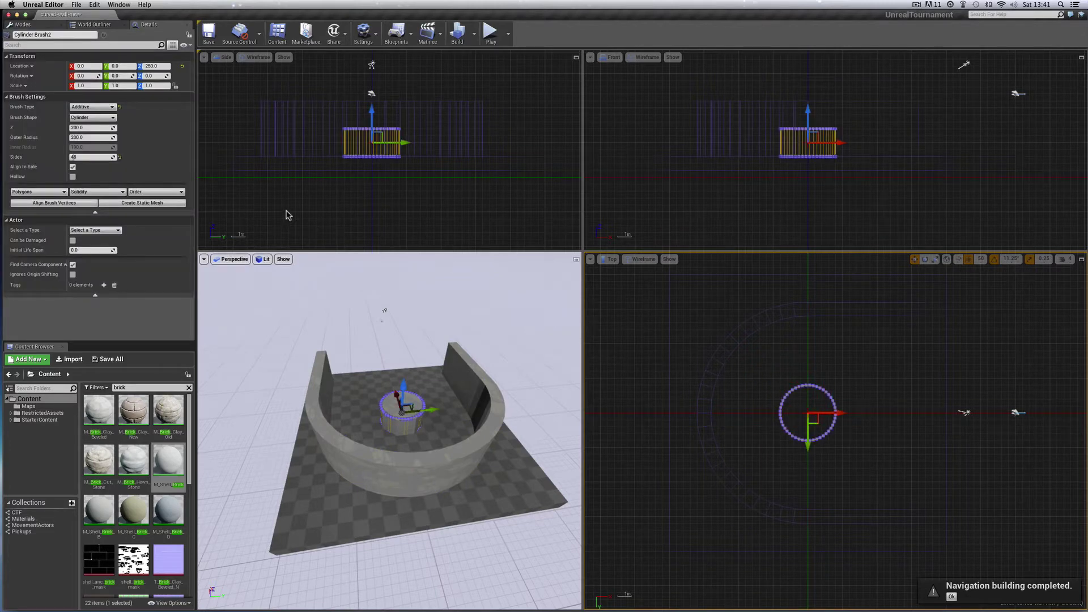
# Set the cylinder's Z height to 400 and raise the brush to a Z location of 350
pyautogui.click(75, 126)
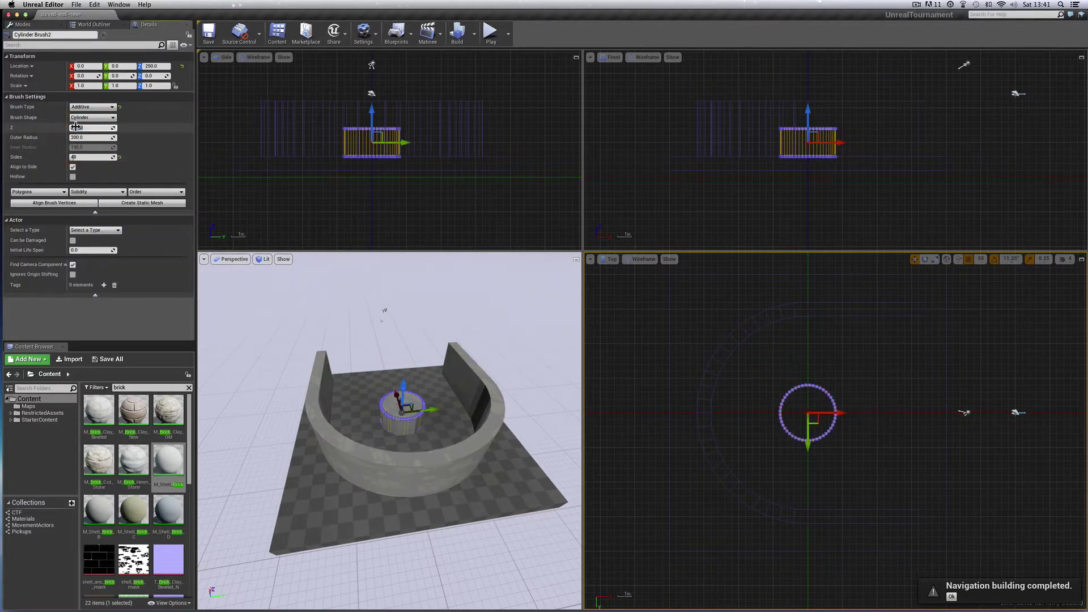
pyautogui.press('Return')
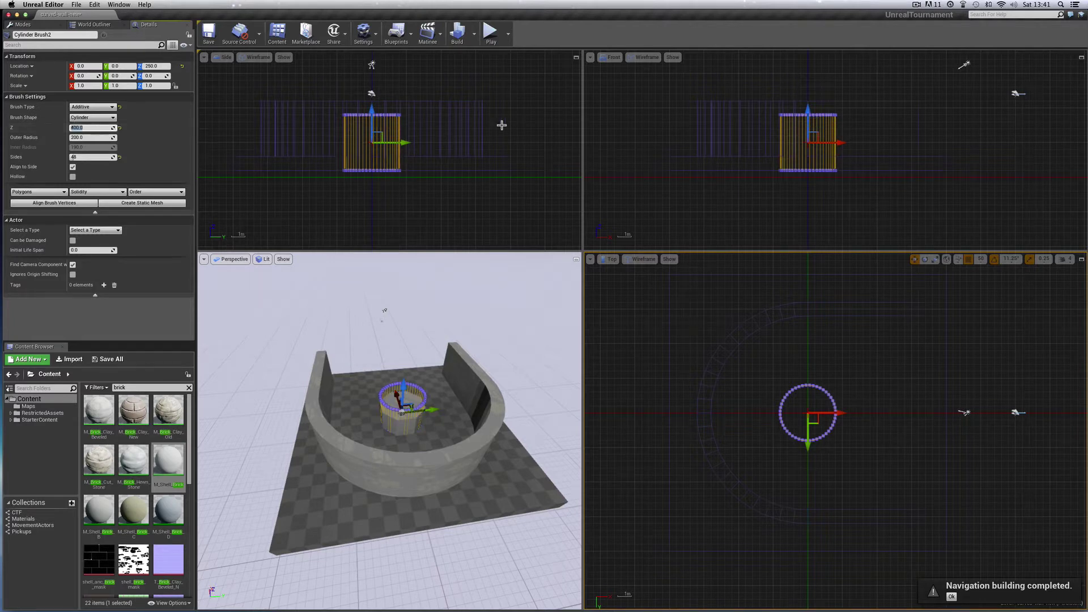
pyautogui.moveTo(808, 111); pyautogui.dragTo(808, 91)
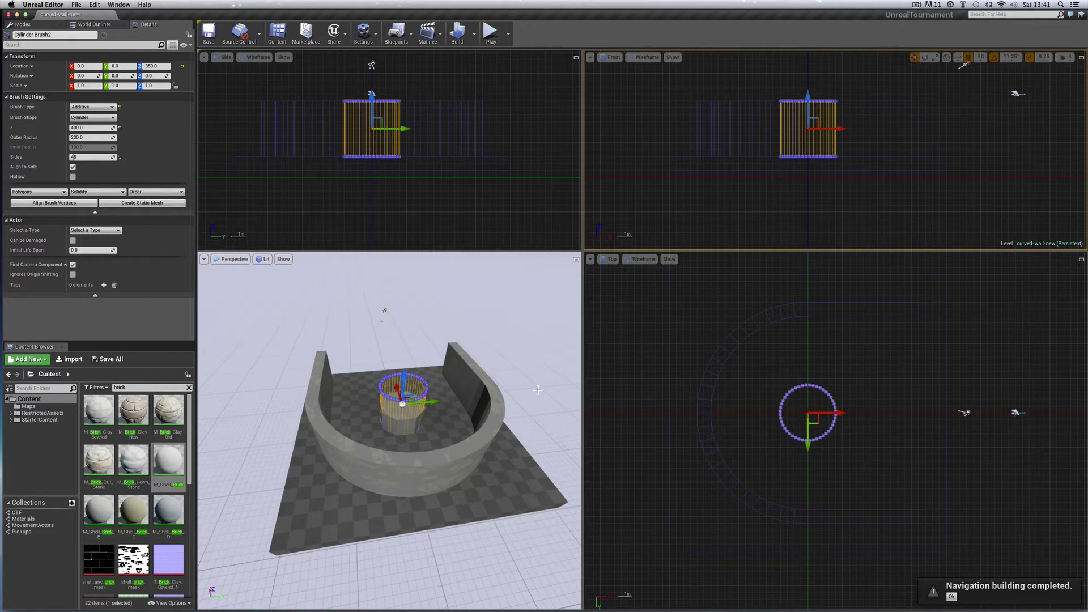
# Make the cylinder hollow with an outer radius of 400 and an inner radius of 300
pyautogui.click(73, 176)
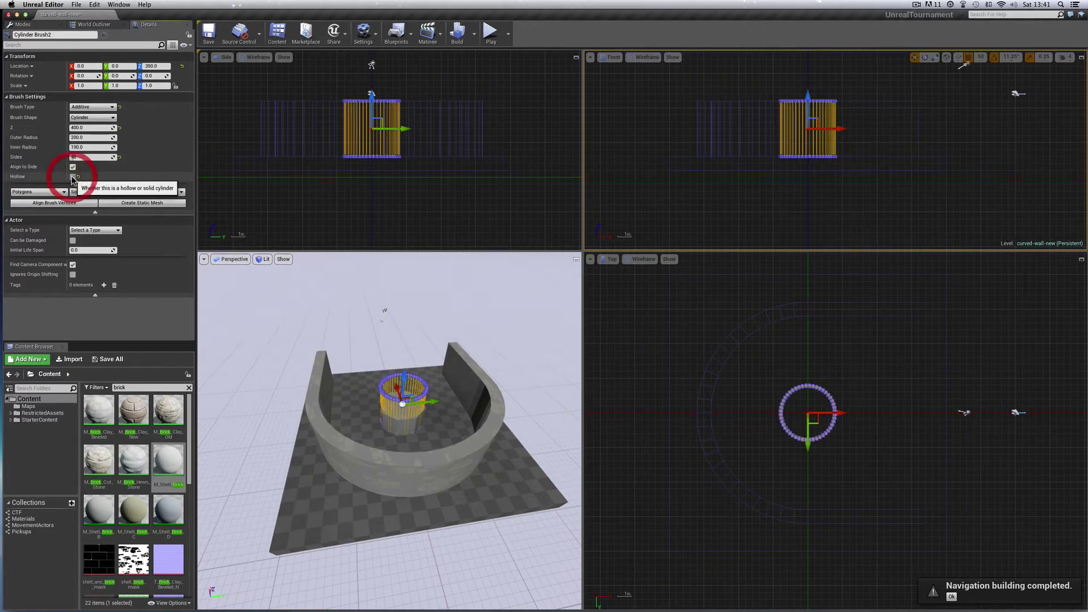
pyautogui.click(76, 138)
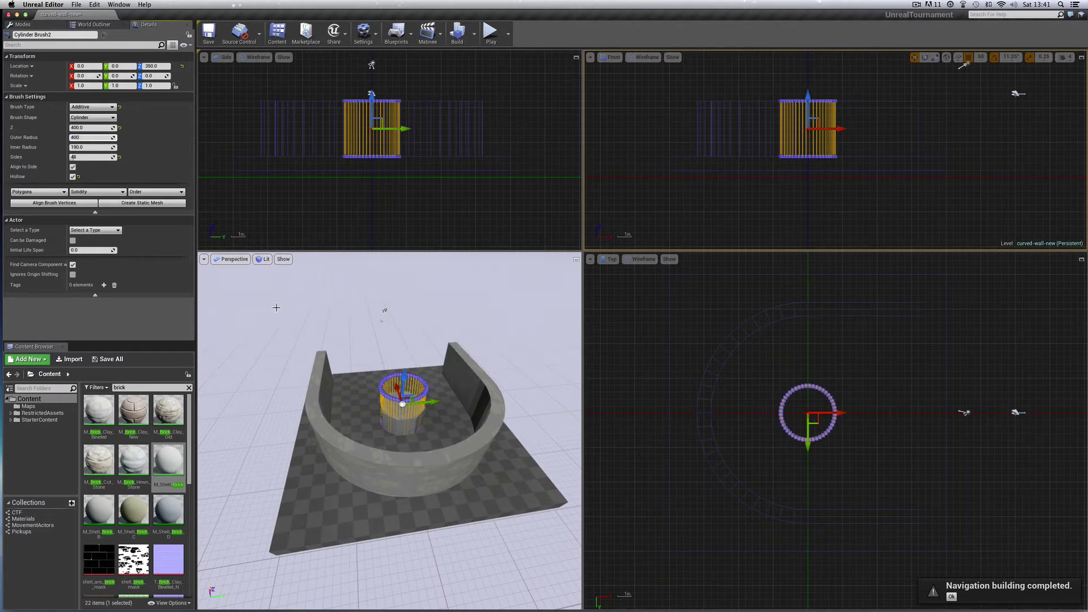
pyautogui.click(75, 147)
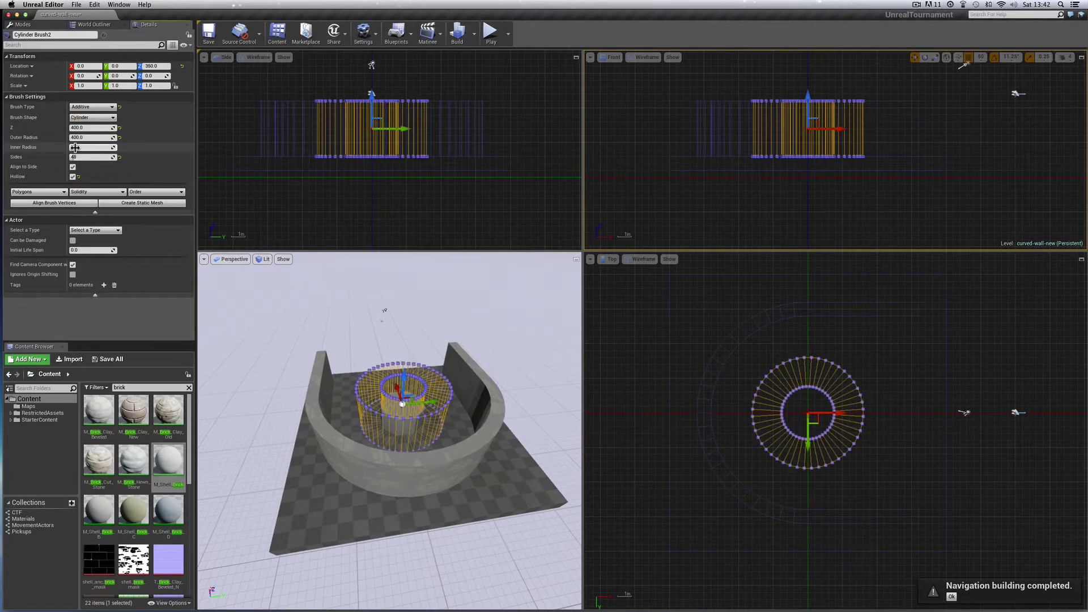
pyautogui.write('300')
pyautogui.press('Return')
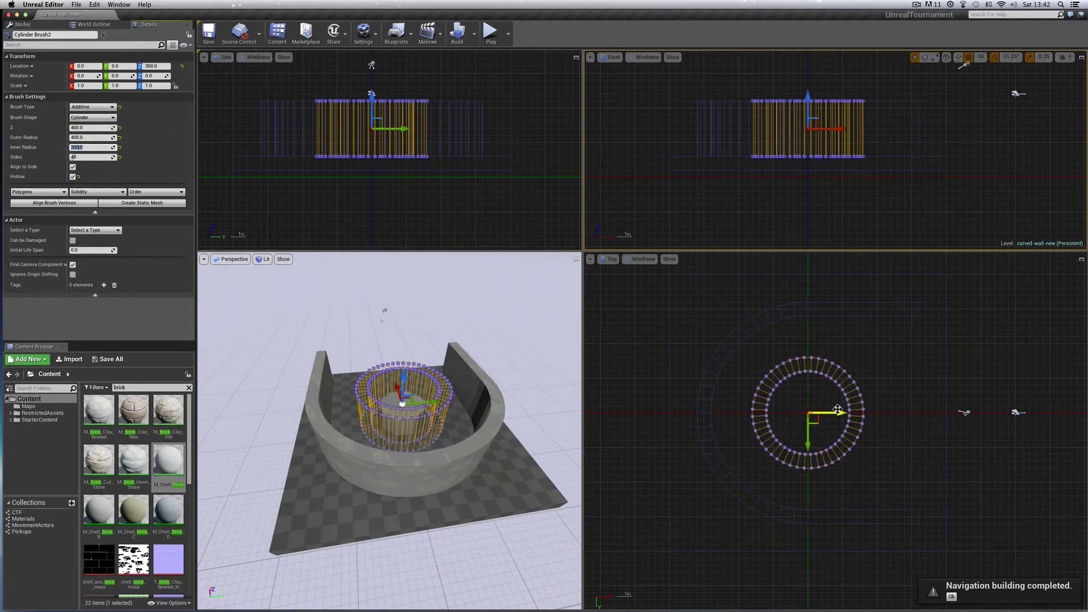
pyautogui.moveTo(840, 414)
pyautogui.mouseDown()
pyautogui.moveTo(815, 413)
pyautogui.moveTo(859, 417)
pyautogui.mouseUp()
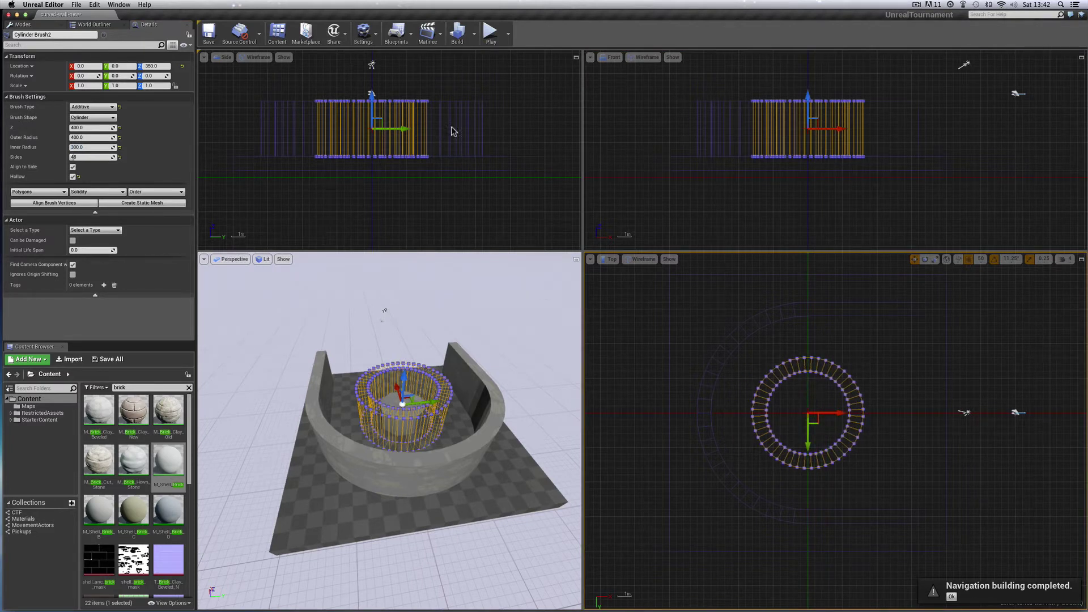
# Build the level with the hollow cylinder and save it
pyautogui.click(456, 32)
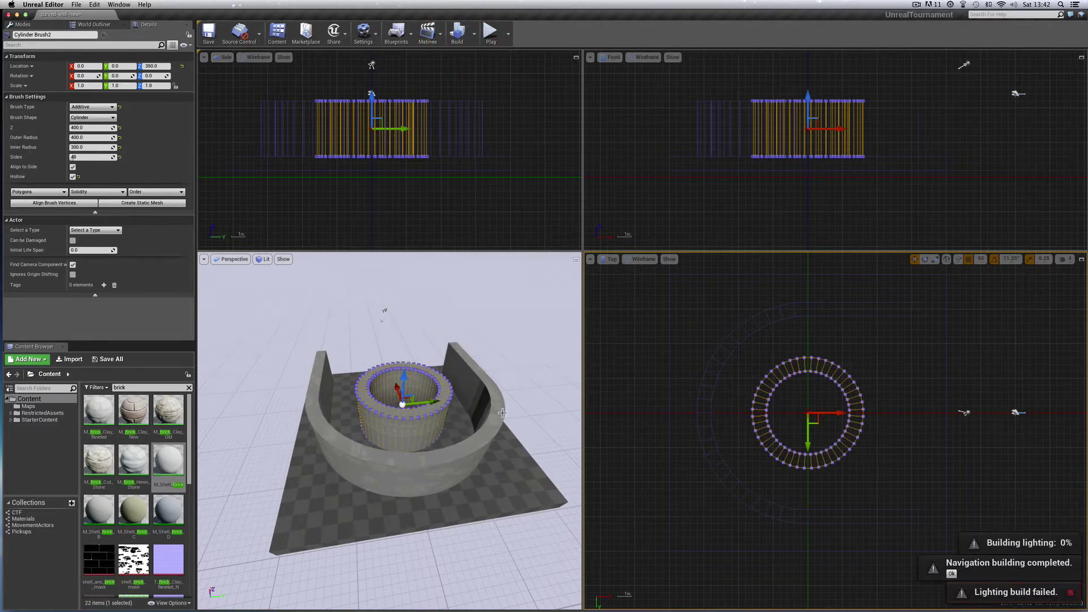
pyautogui.click(76, 5)
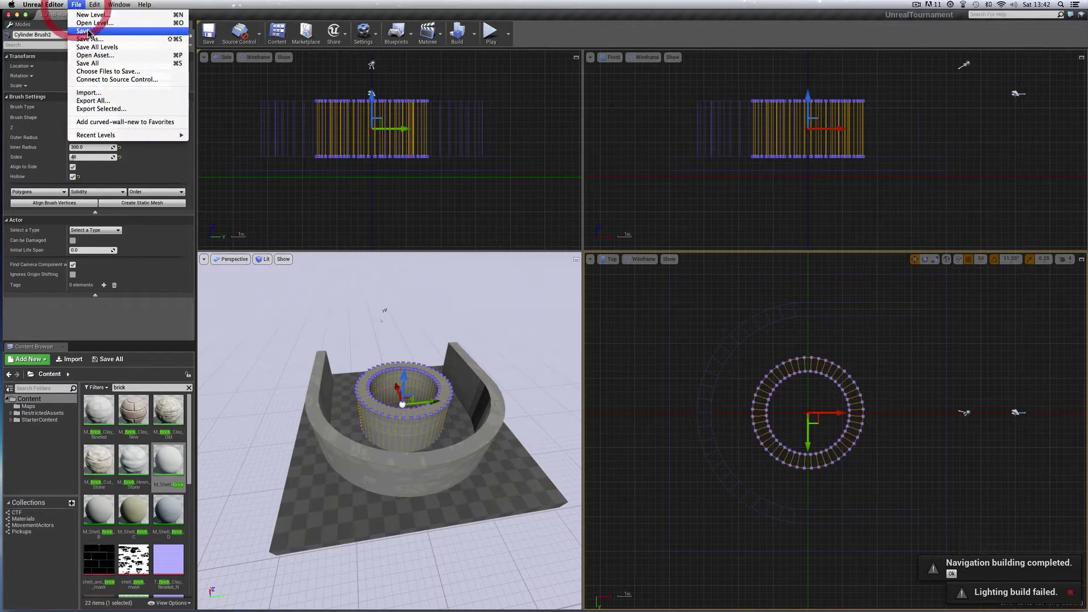
pyautogui.click(88, 30)
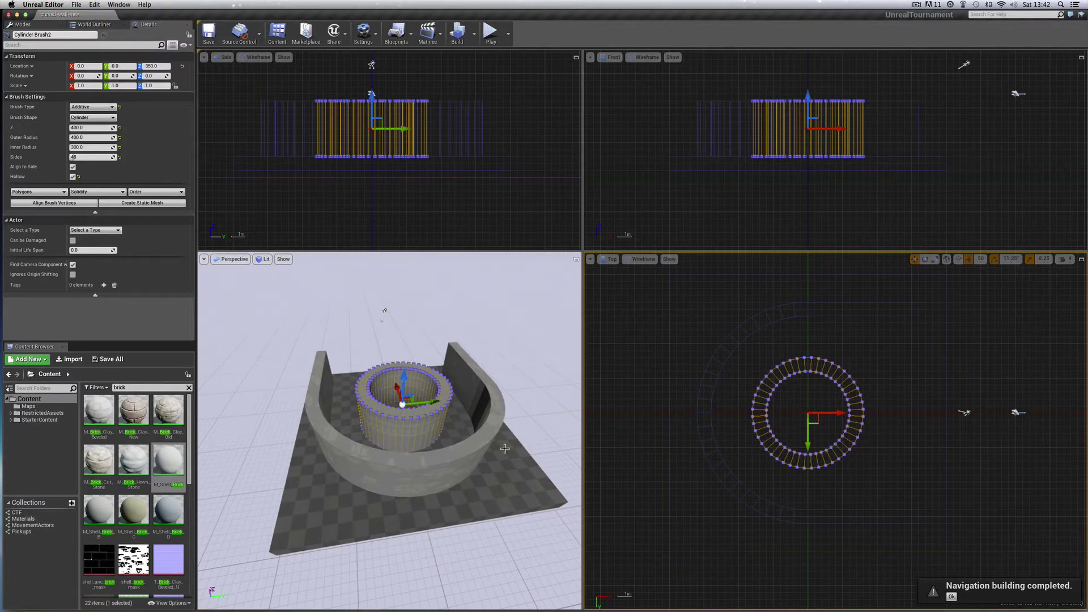
# Deselect the cylinder and start a play test from the floor between the hollow cylinder and the curved wall
pyautogui.moveTo(450, 490); pyautogui.dragTo(439, 500)
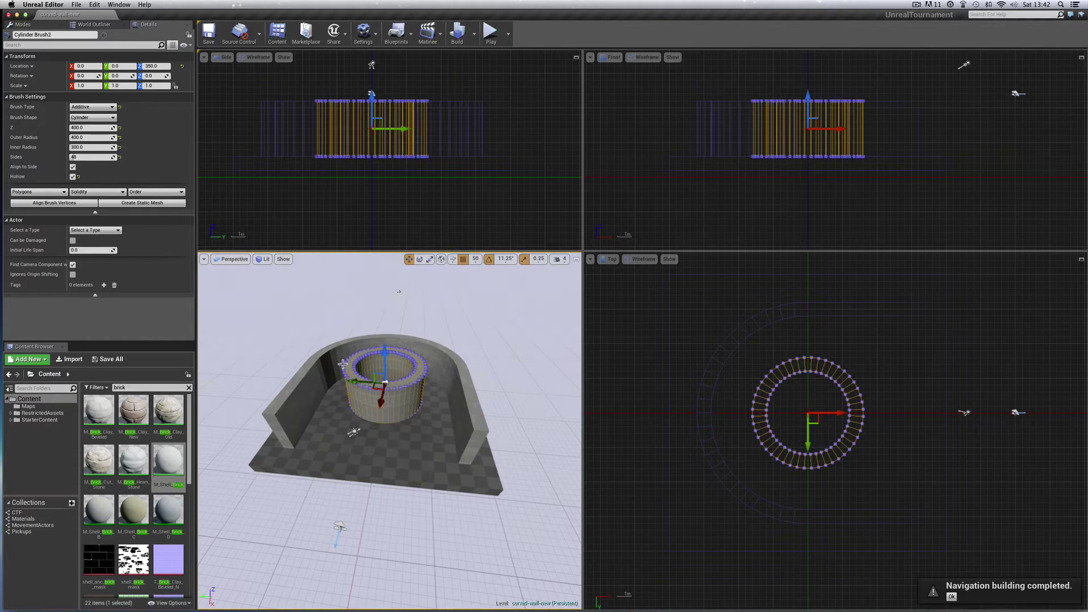
pyautogui.press('Escape')
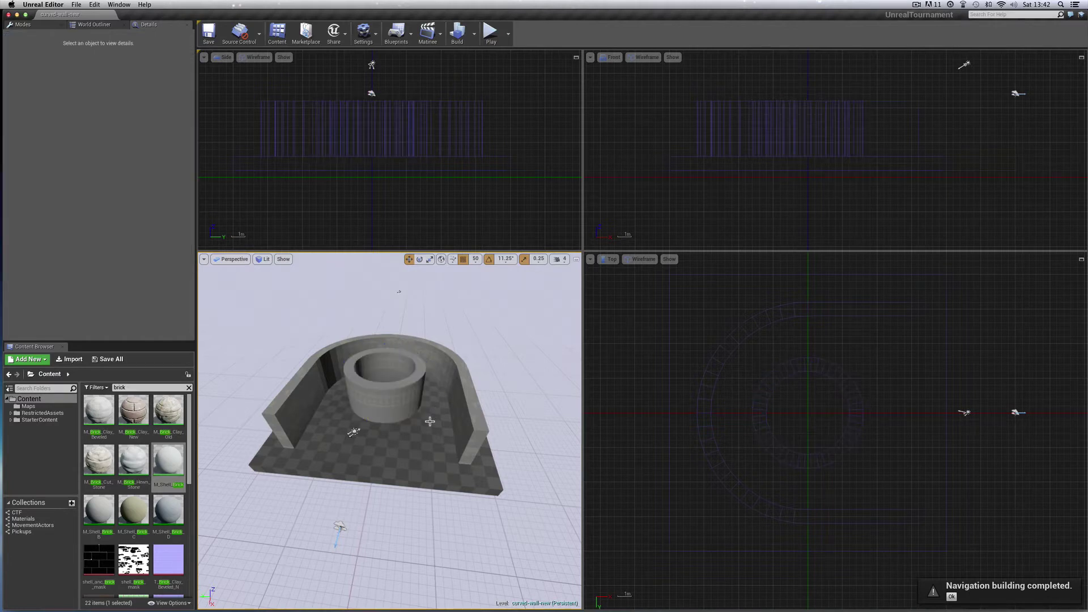
pyautogui.click(432, 421)
pyautogui.rightClick(432, 420)
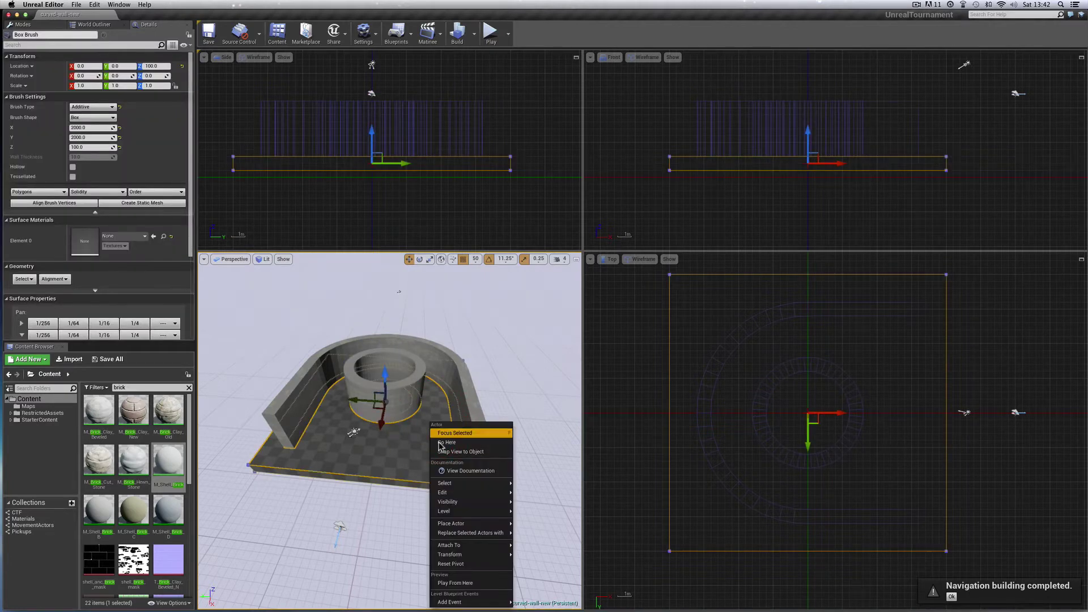
pyautogui.click(456, 581)
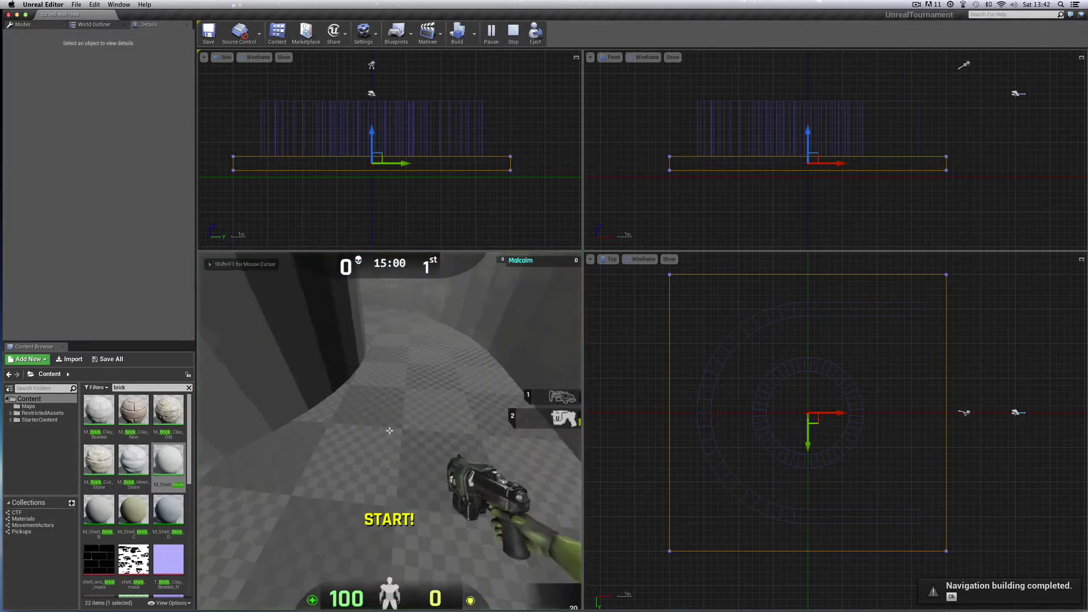
# Walk around the hollow cylinder in the play test to examine the curved corridor between the two walls
pyautogui.press('w')
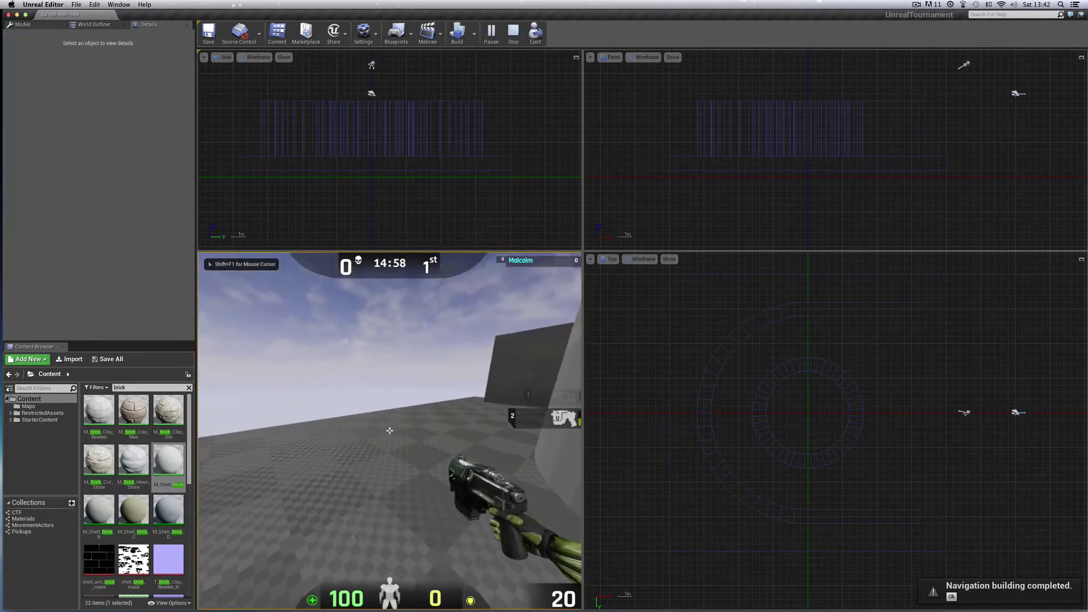
pyautogui.press('w')
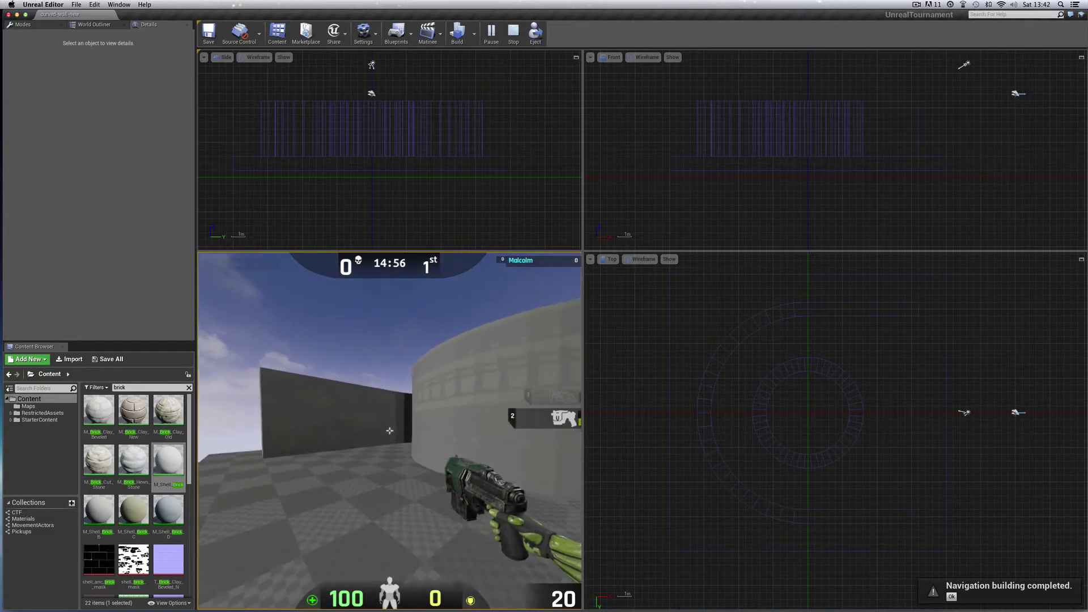
pyautogui.press('s')
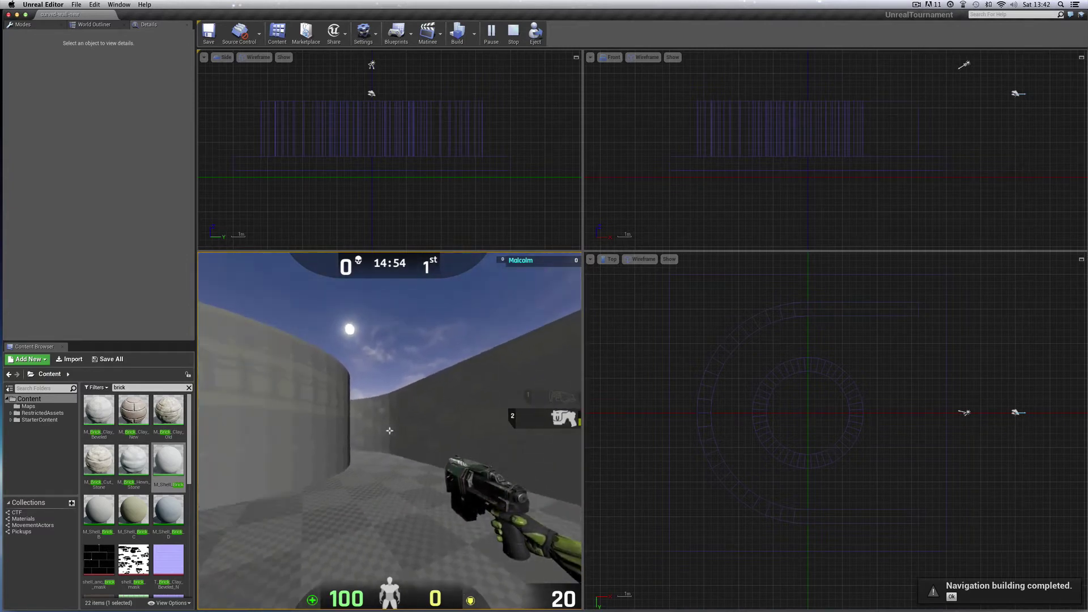
pyautogui.press('w')
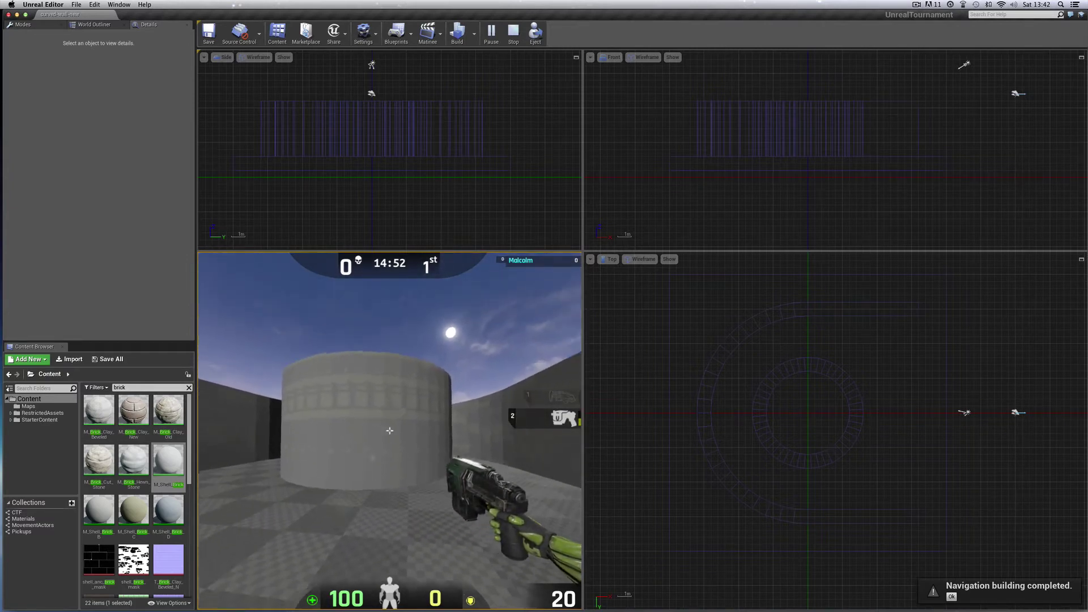
pyautogui.press('w')
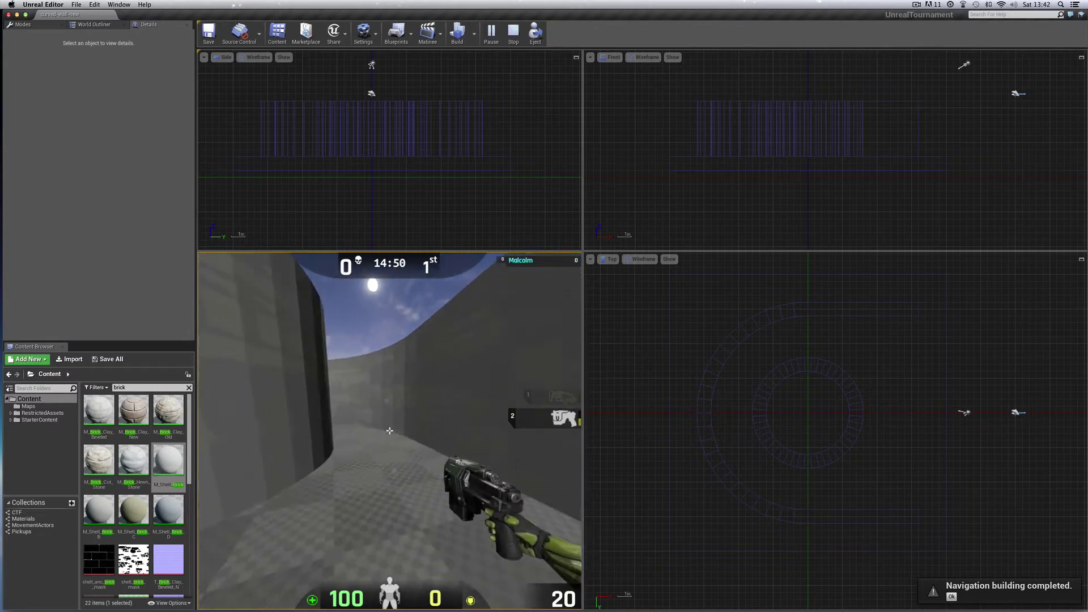
pyautogui.press('w')
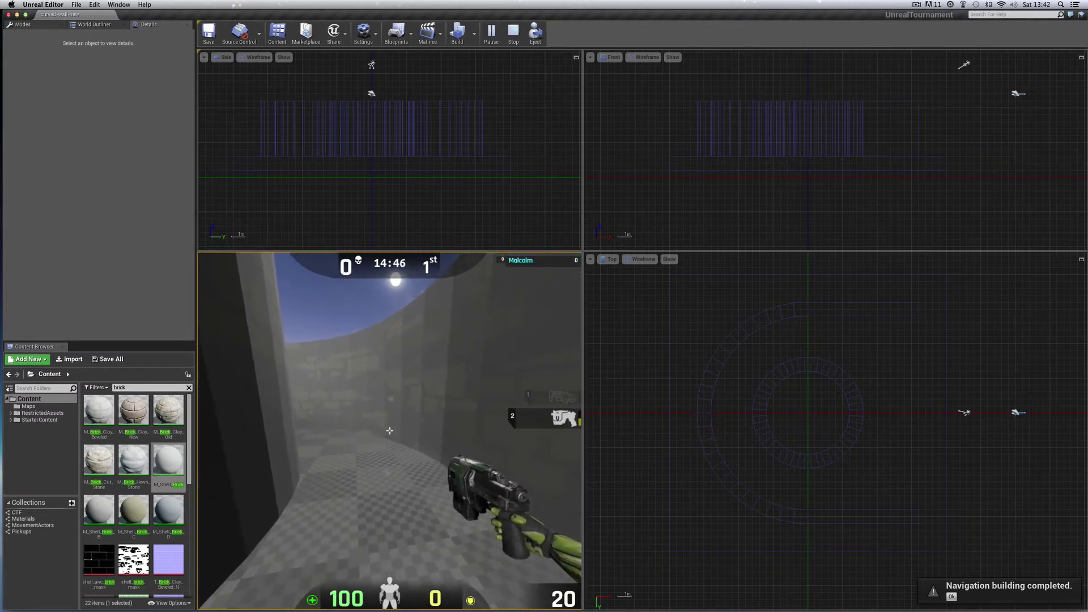
pyautogui.press('w')
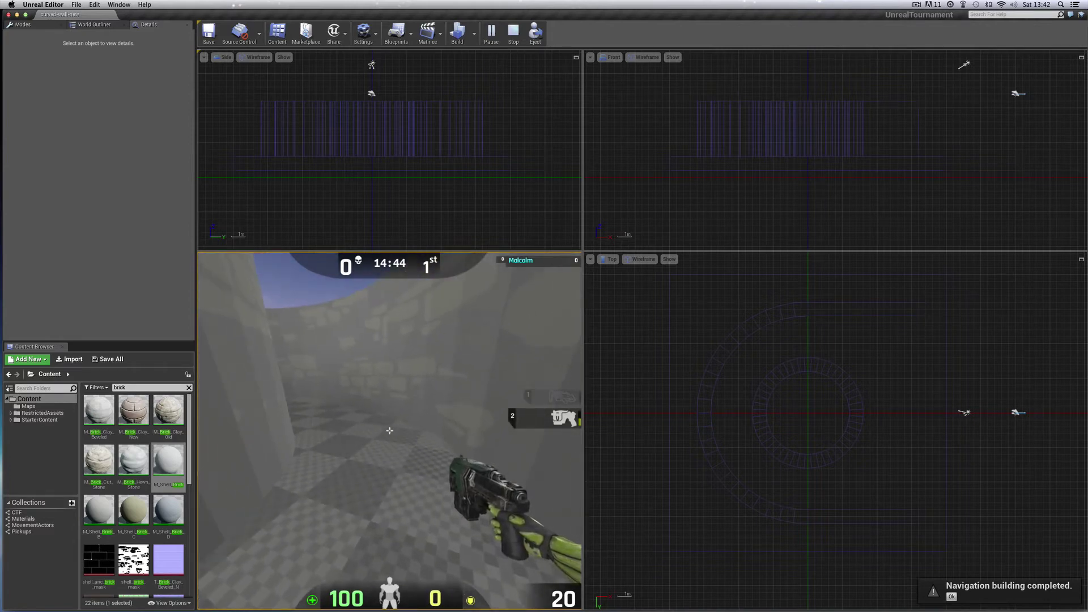
# Examine the width of the curved corridor from inside the play test, and end the session
pyautogui.press('w')
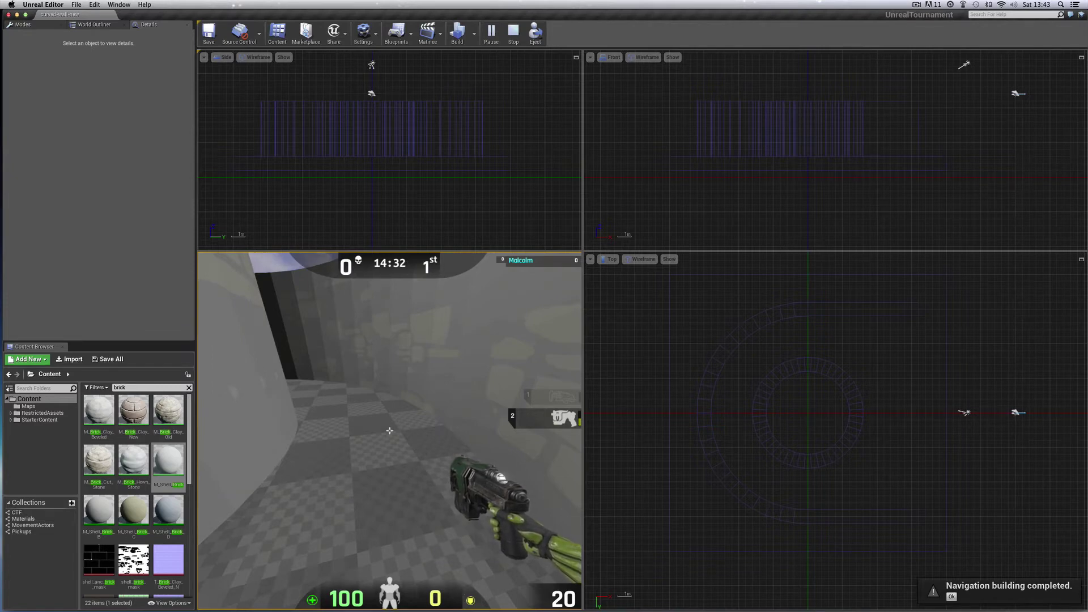
pyautogui.press('w')
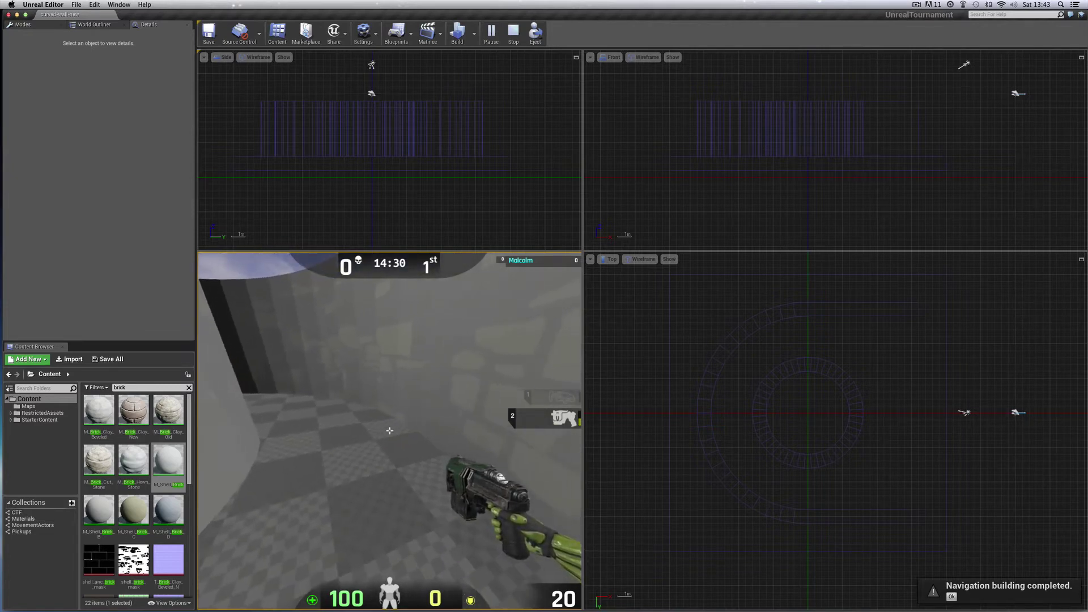
pyautogui.press('w')
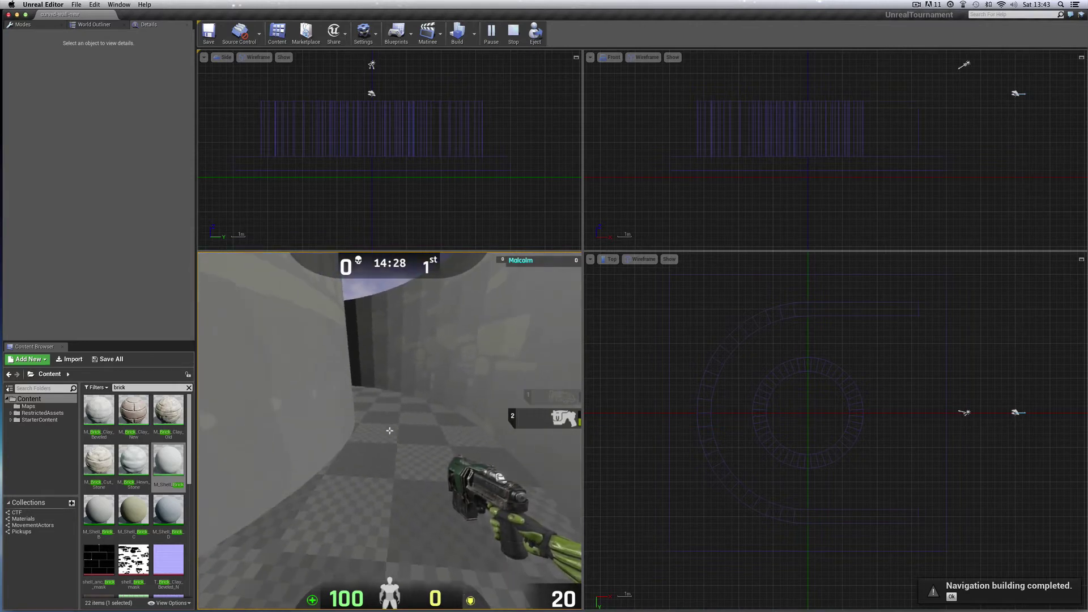
pyautogui.press('w')
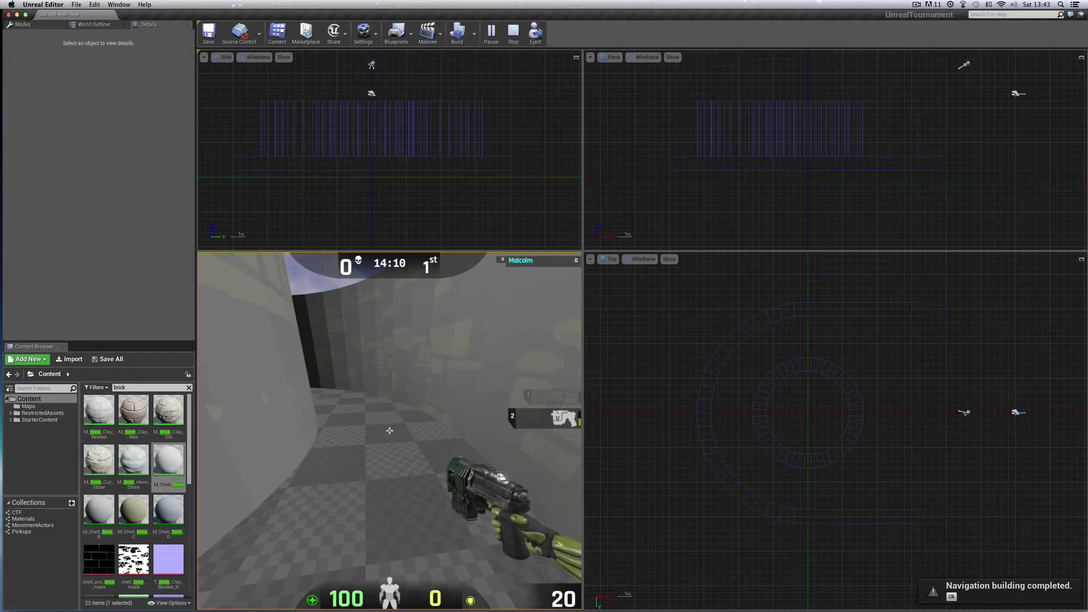
pyautogui.press('w')
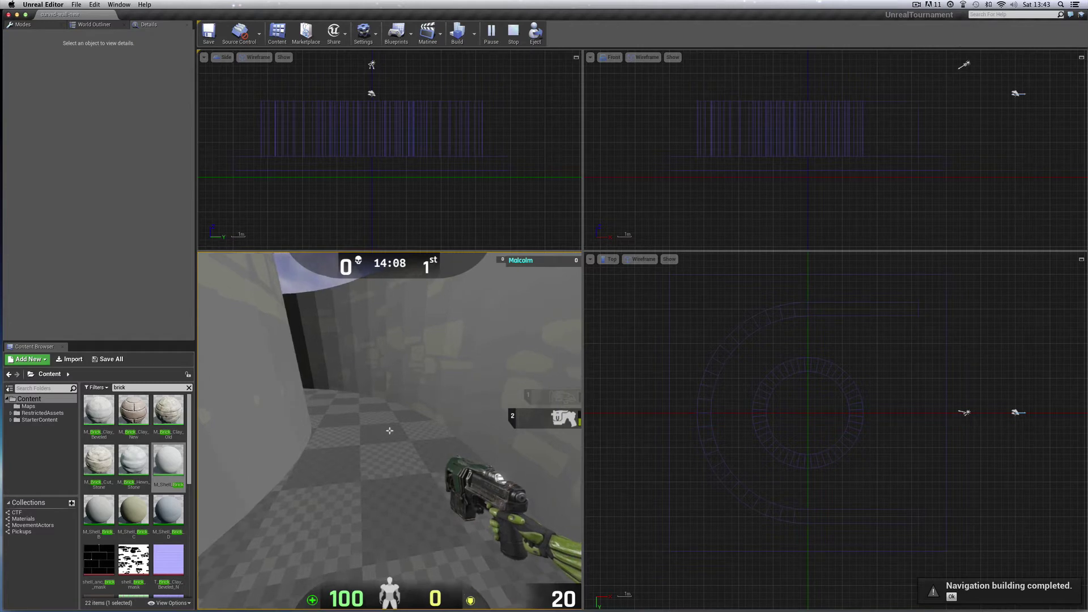
pyautogui.press('Escape')
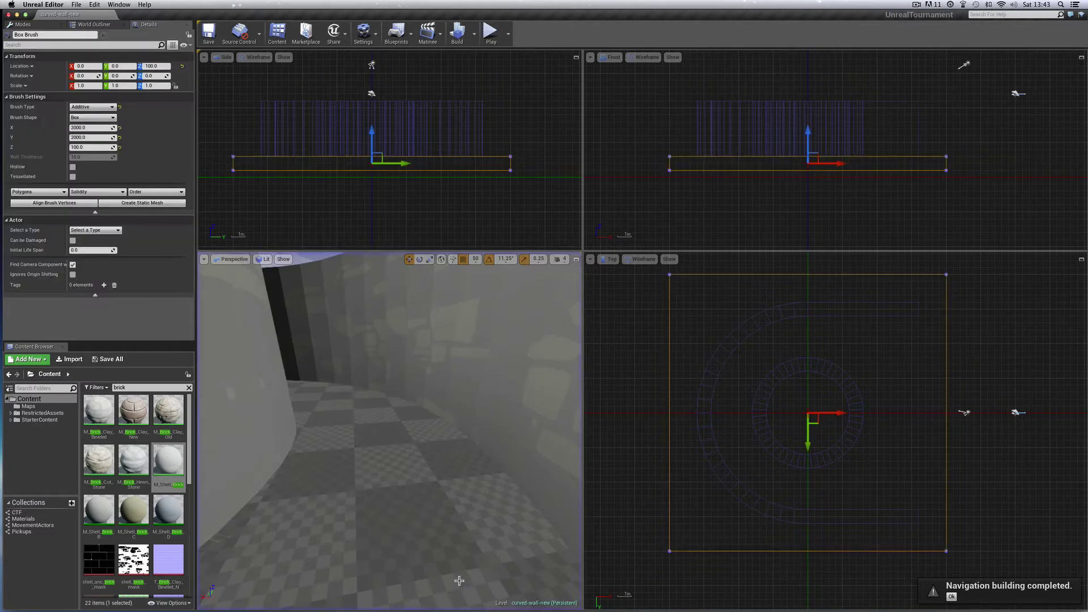
# Set the inner hollow cylinder's outer radius to 300 and its inner radius to 200
pyautogui.click(766, 412)
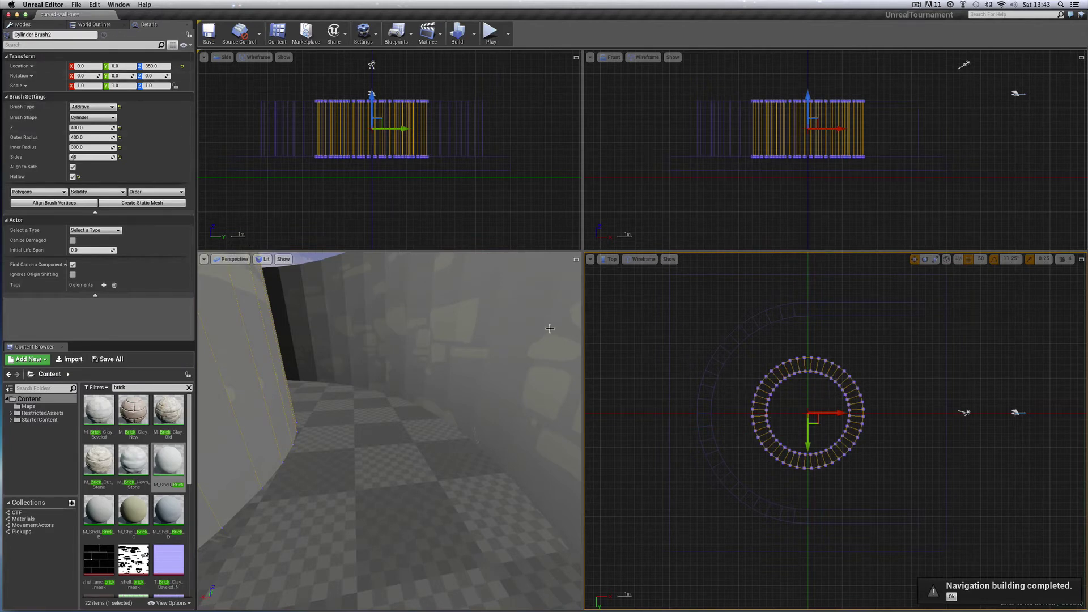
pyautogui.click(76, 138)
pyautogui.write('300')
pyautogui.click(76, 146)
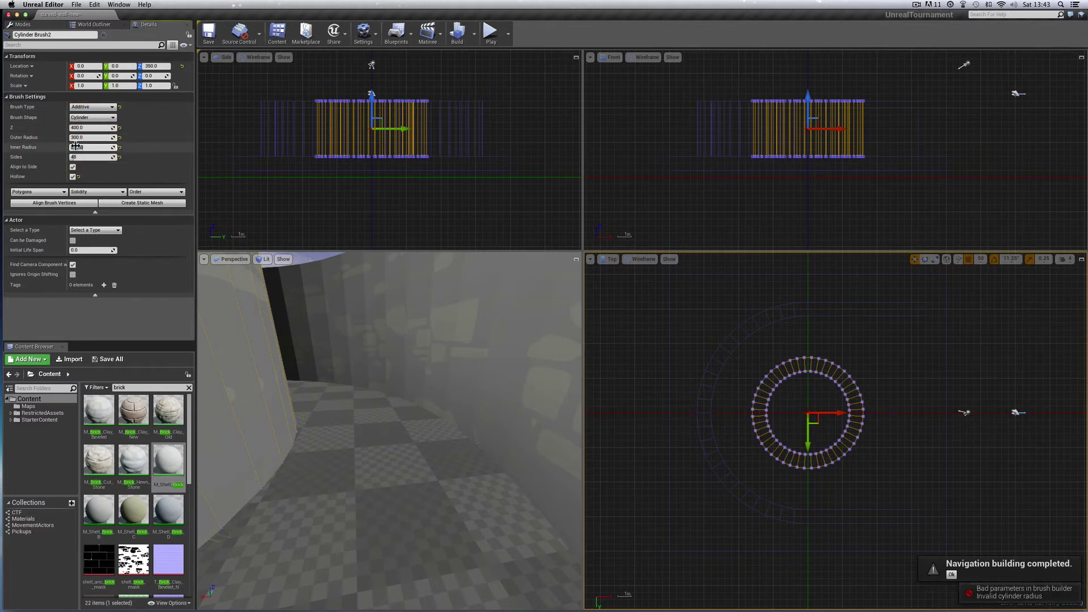
pyautogui.click(78, 147)
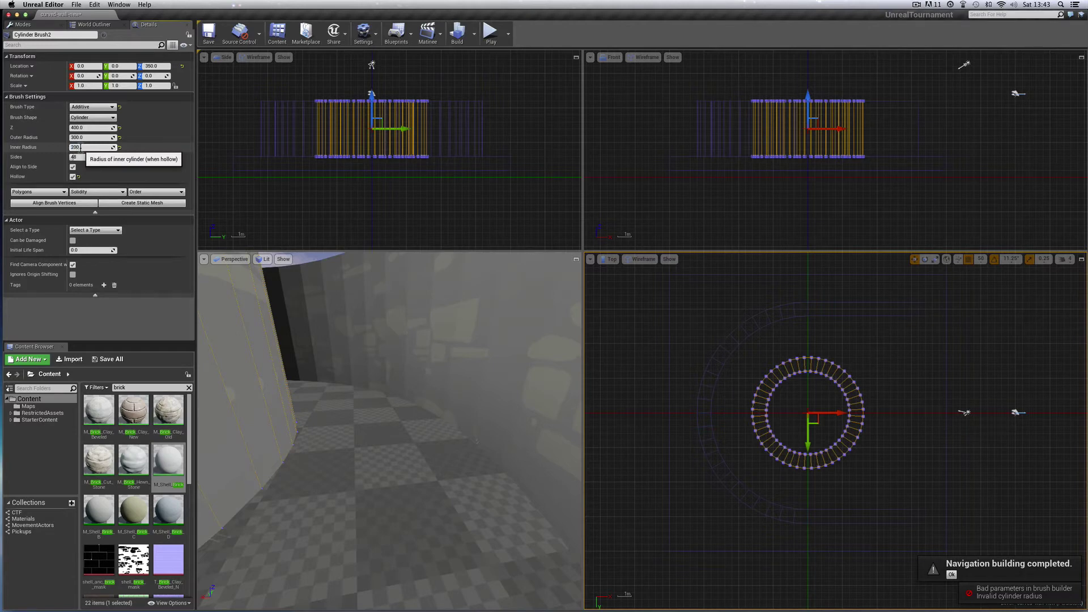
pyautogui.press('Return')
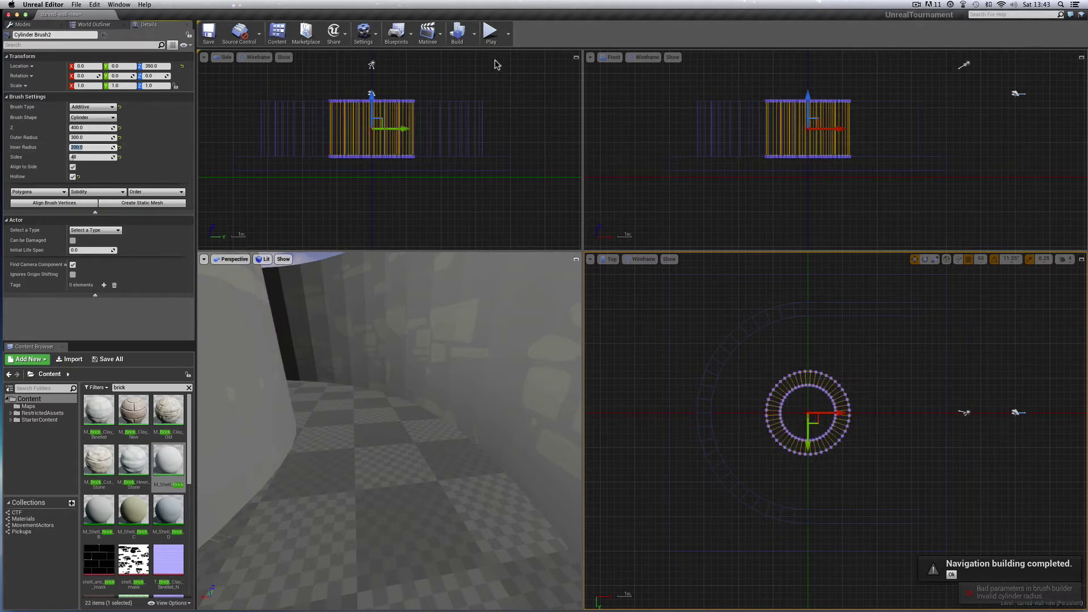
# Build the level with the smaller cylinder and start a play test from the floor between it and the curved wall
pyautogui.click(463, 41)
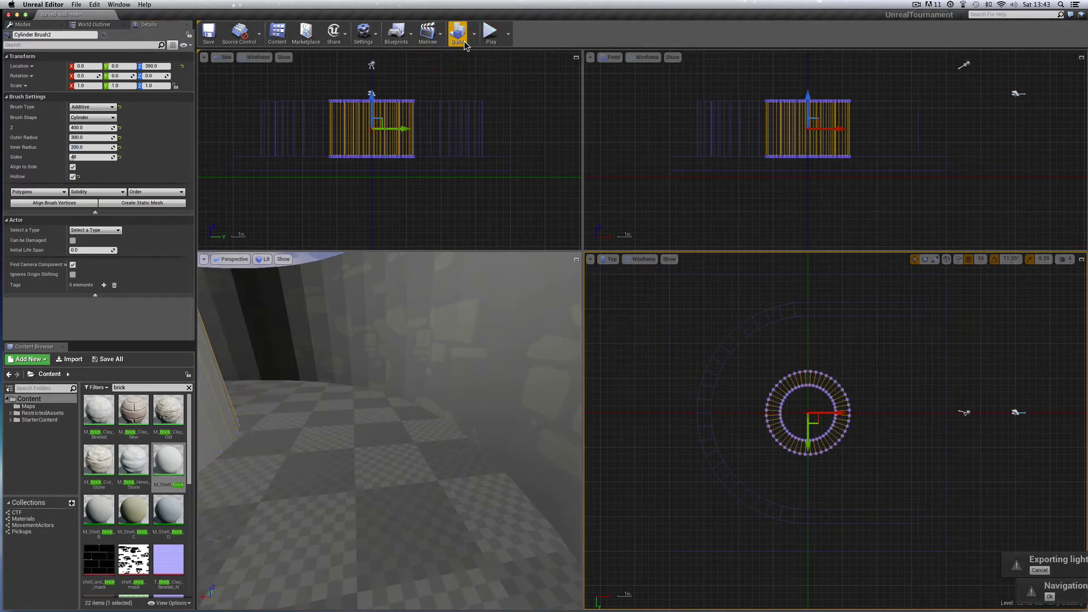
pyautogui.moveTo(258, 318); pyautogui.dragTo(202, 326)
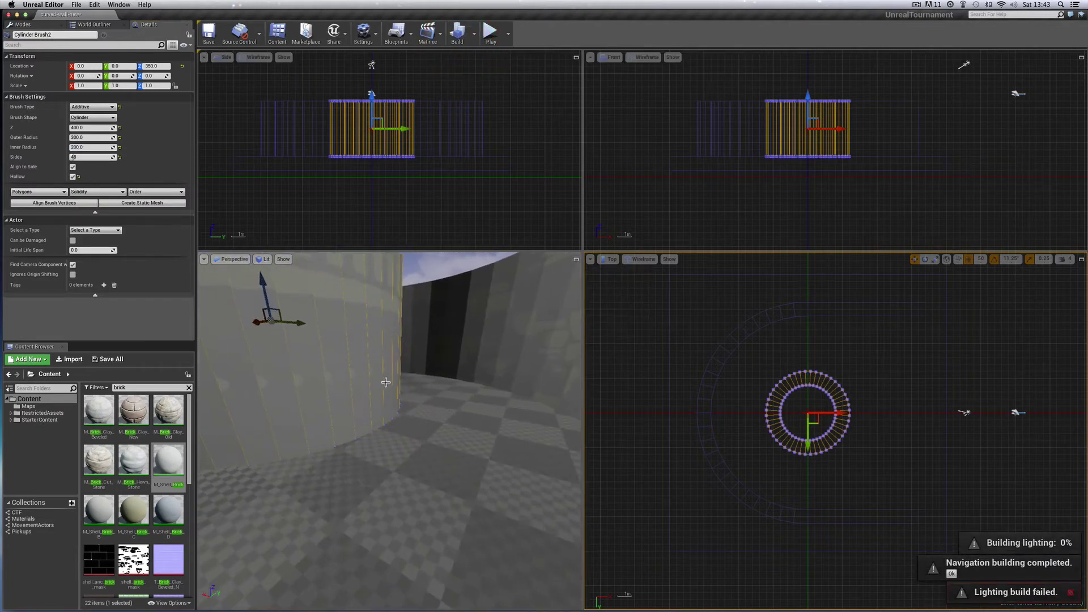
pyautogui.rightClick(469, 436)
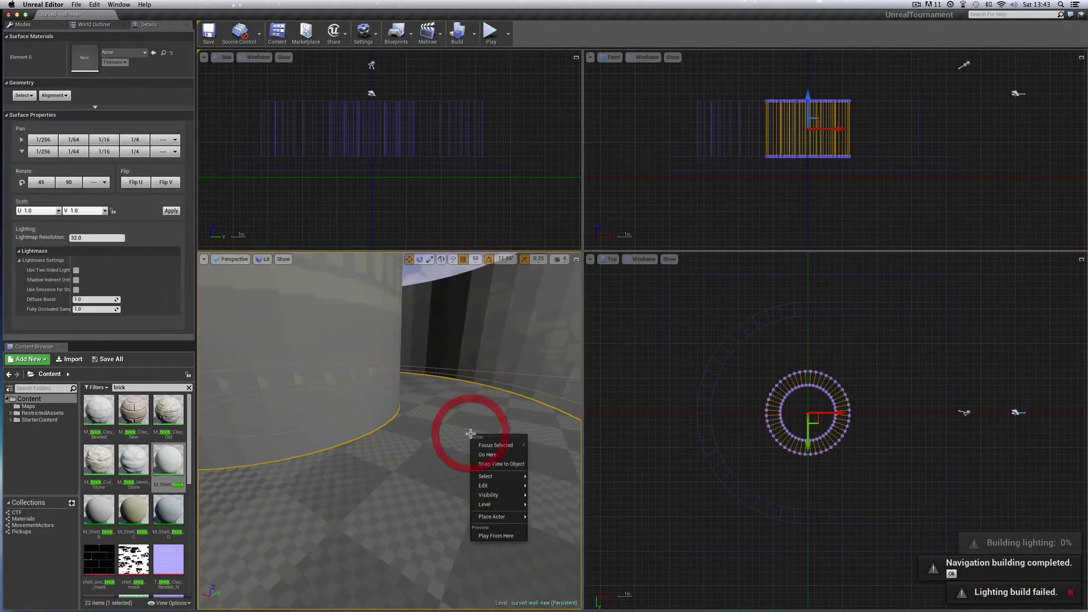
pyautogui.click(498, 535)
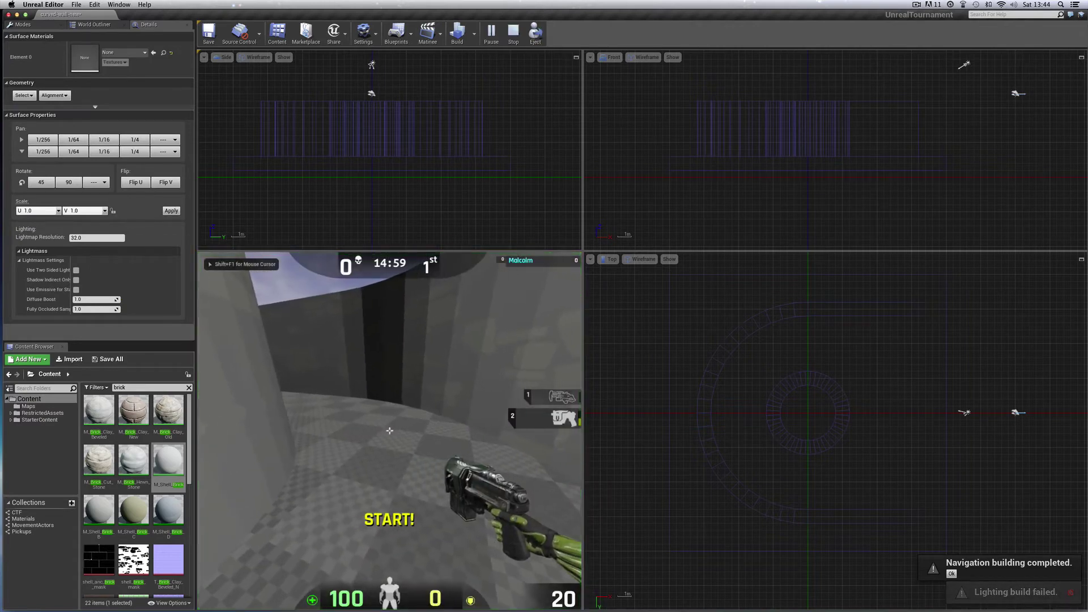
# Walk through the widened corridor around the smaller cylinder in the play test, and end the session
pyautogui.hotkey('shift', 'F1')
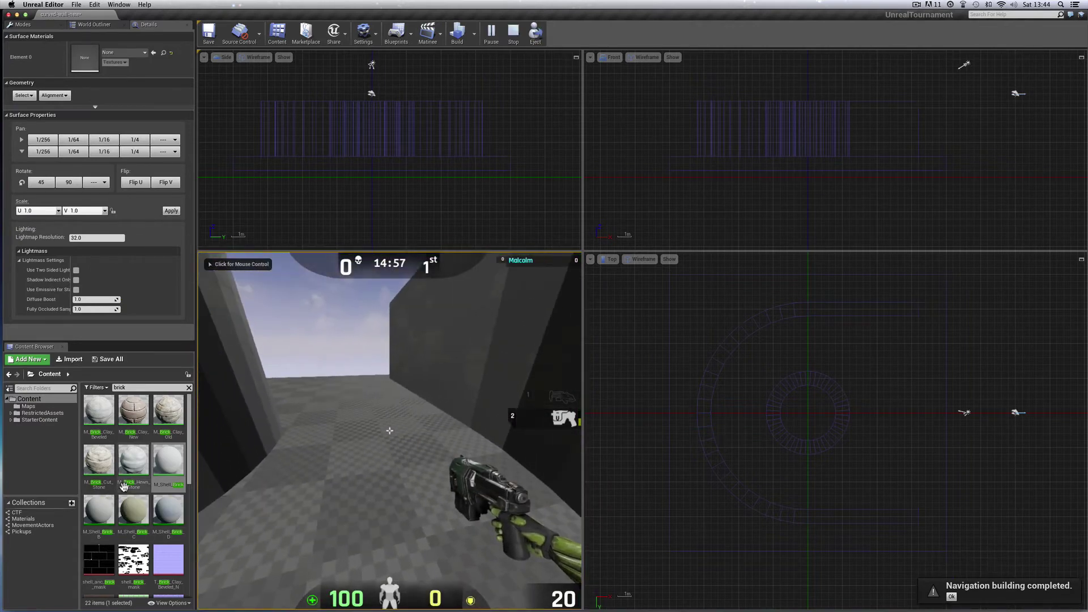
pyautogui.click(315, 453)
pyautogui.press('w')
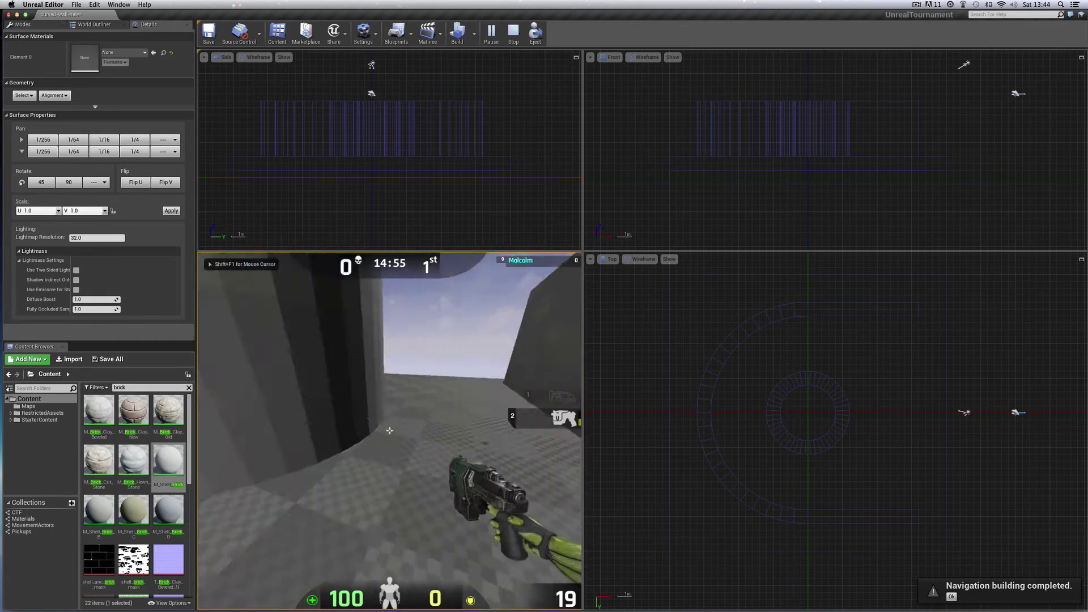
pyautogui.press('w')
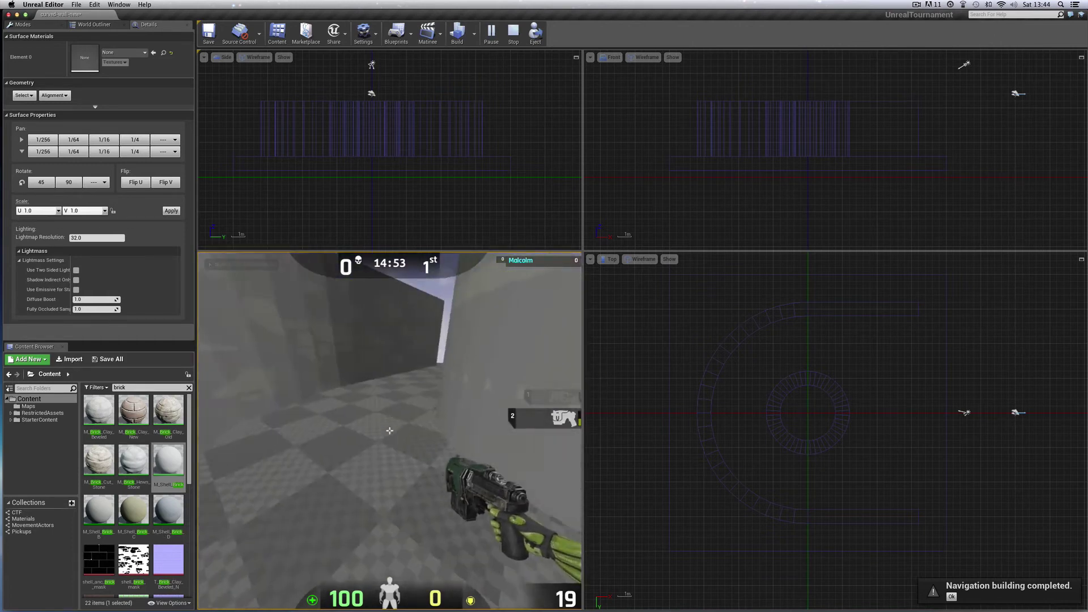
pyautogui.press('w')
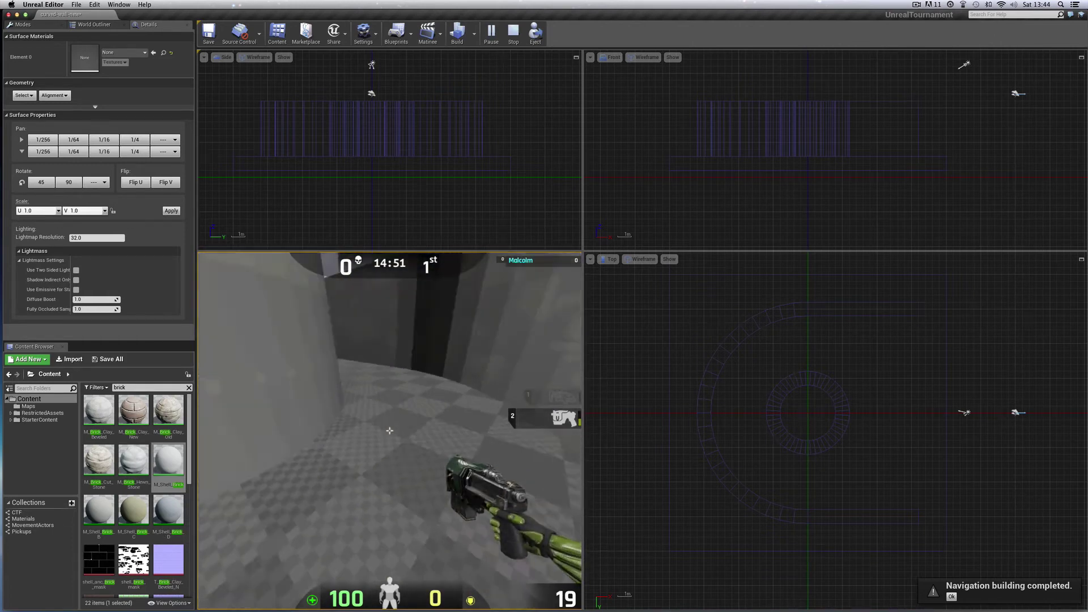
pyautogui.press('w')
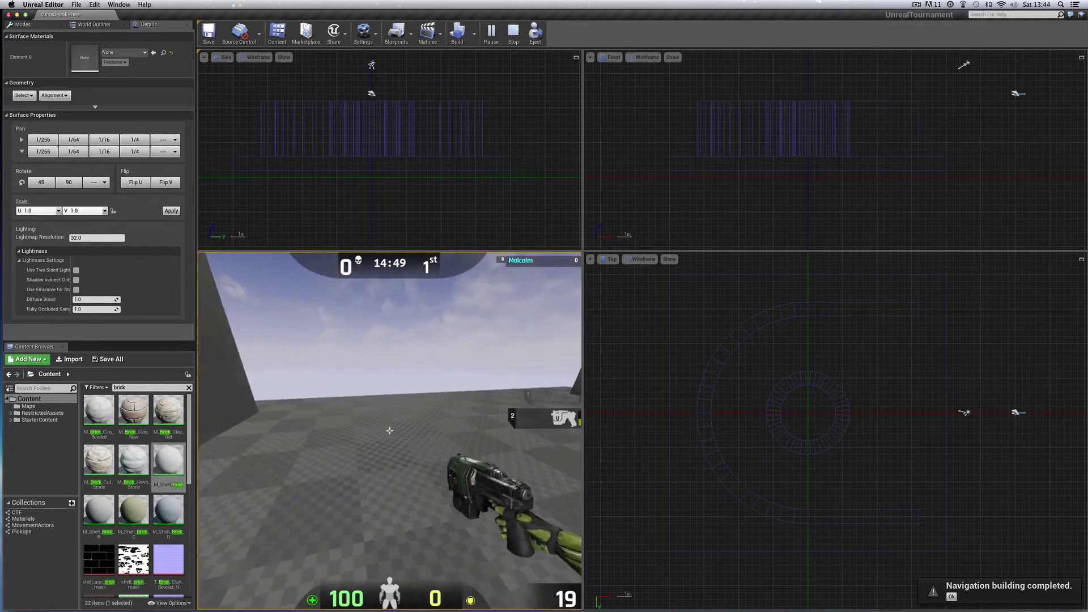
pyautogui.press('Escape')
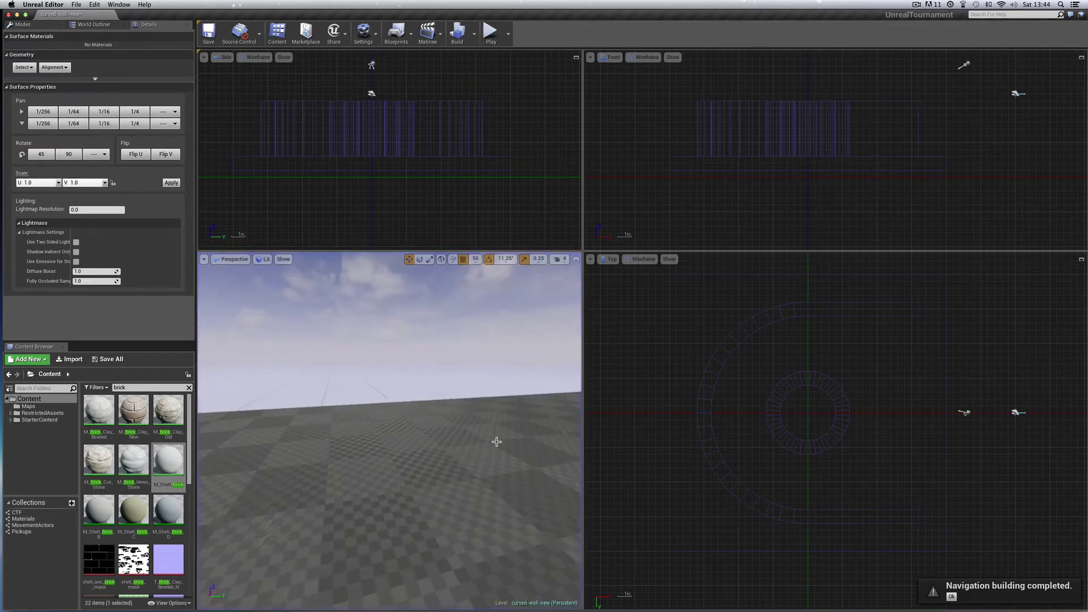
# Rotate the inner hollow cylinder by one 11.25° snap increment about its vertical axis in the top view
pyautogui.hscroll(5, 502, 442)
pyautogui.click(769, 404)
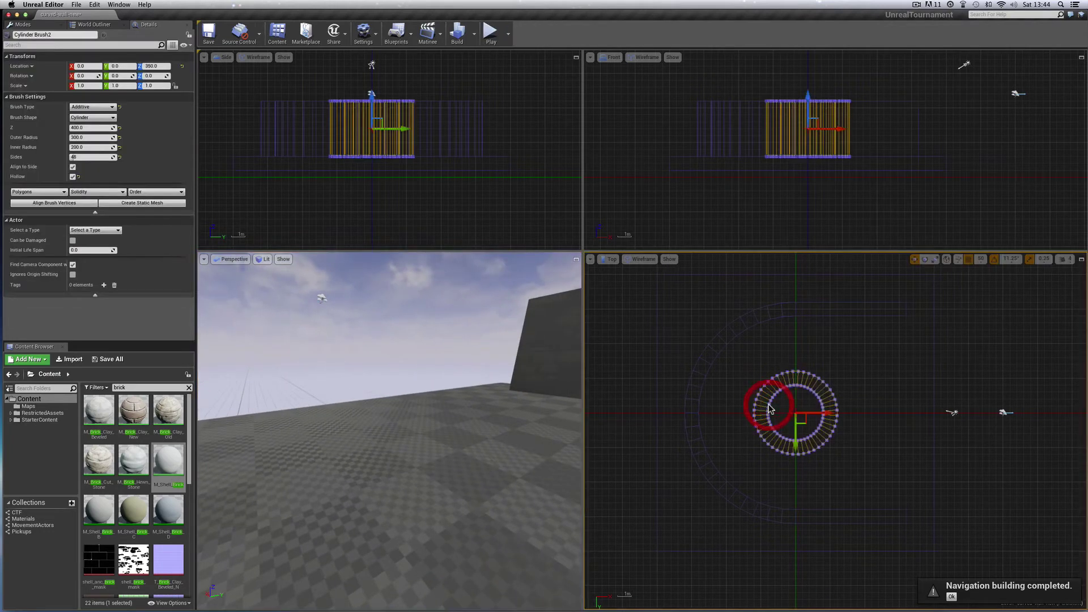
pyautogui.scroll(4, 887, 449)
pyautogui.hscroll(-2, 888, 446)
pyautogui.scroll(3, 888, 447)
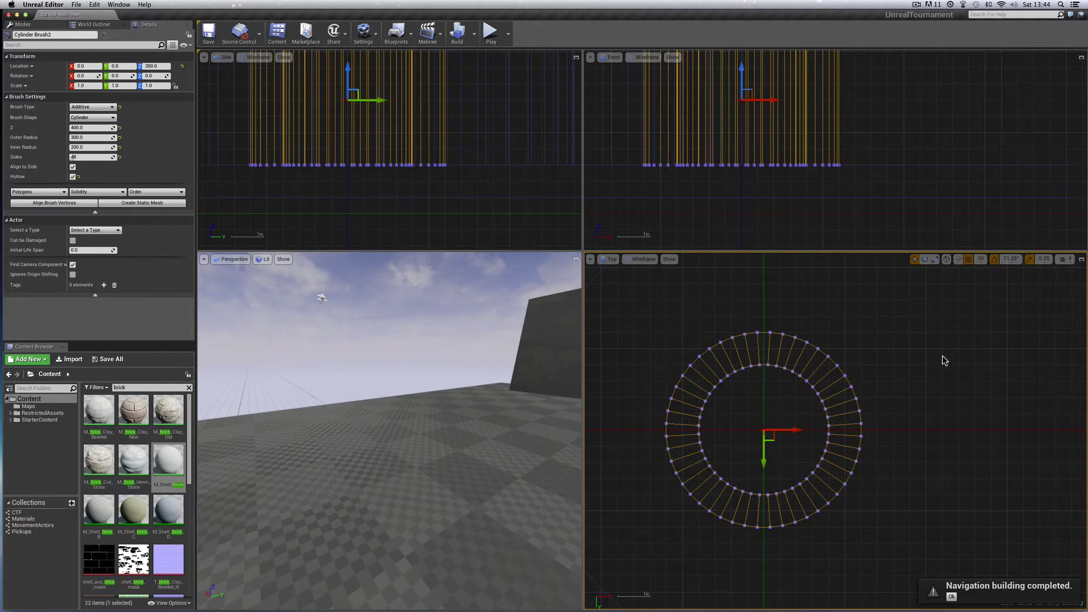
pyautogui.click(925, 259)
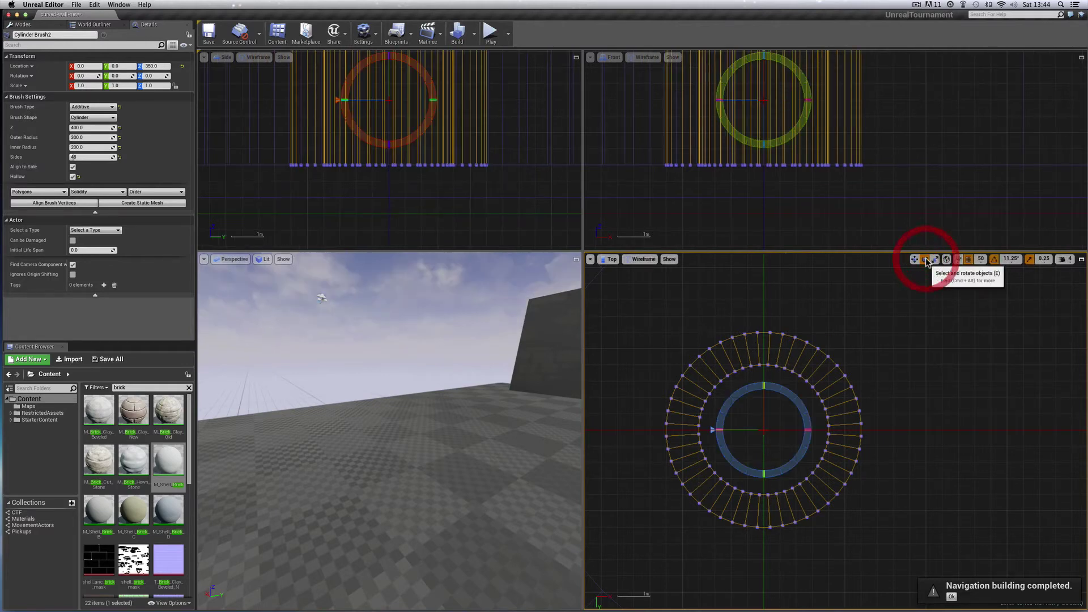
pyautogui.moveTo(717, 426); pyautogui.dragTo(729, 420)
# In Brush Clip geometry editing with a grid snap of 5, select the vertices on the cylinder's positive-X half and activate the move tool
pyautogui.click(23, 24)
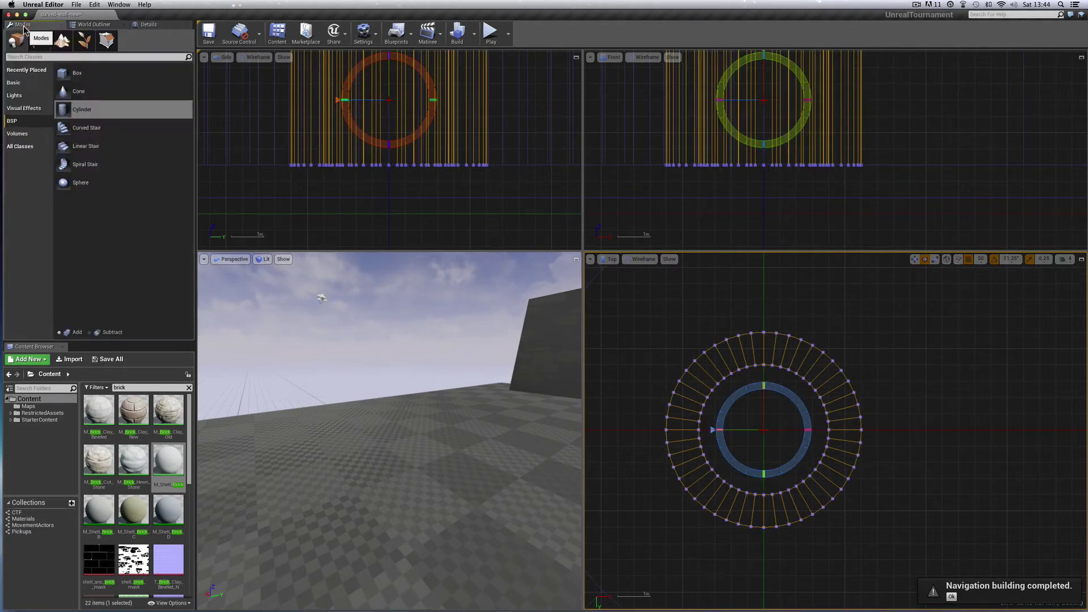
pyautogui.click(106, 40)
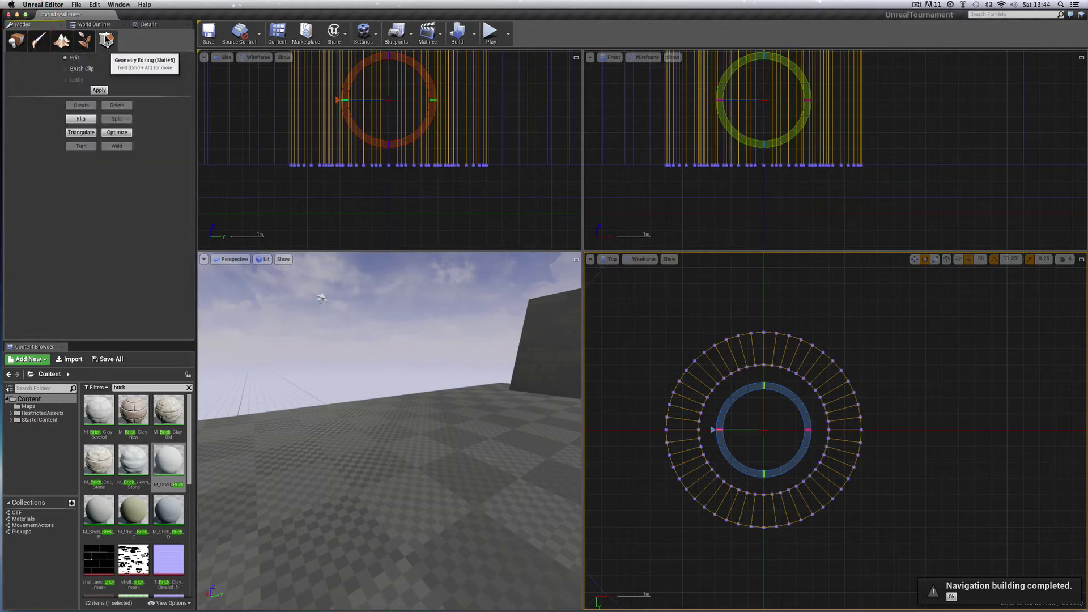
pyautogui.click(65, 69)
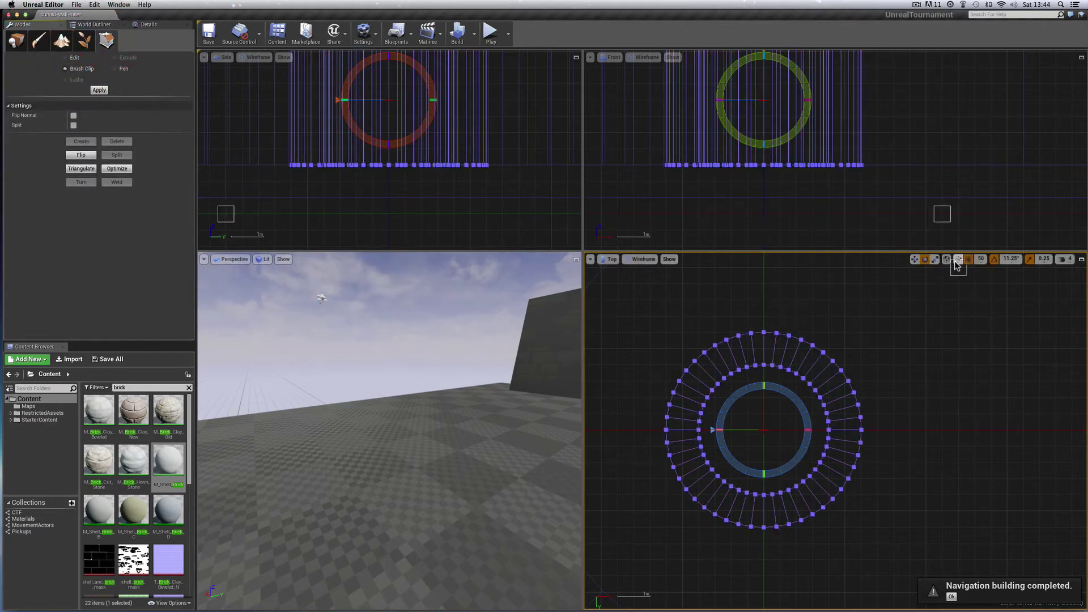
pyautogui.click(981, 259)
pyautogui.click(982, 282)
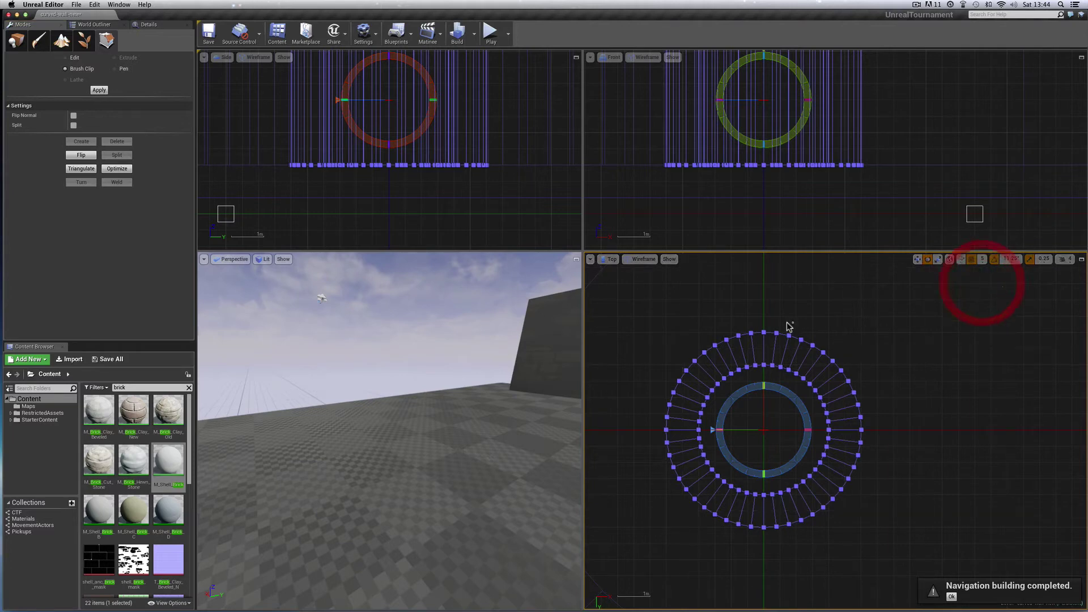
pyautogui.moveTo(772, 324)
pyautogui.mouseDown()
pyautogui.moveTo(827, 561)
pyautogui.moveTo(871, 558)
pyautogui.mouseUp()
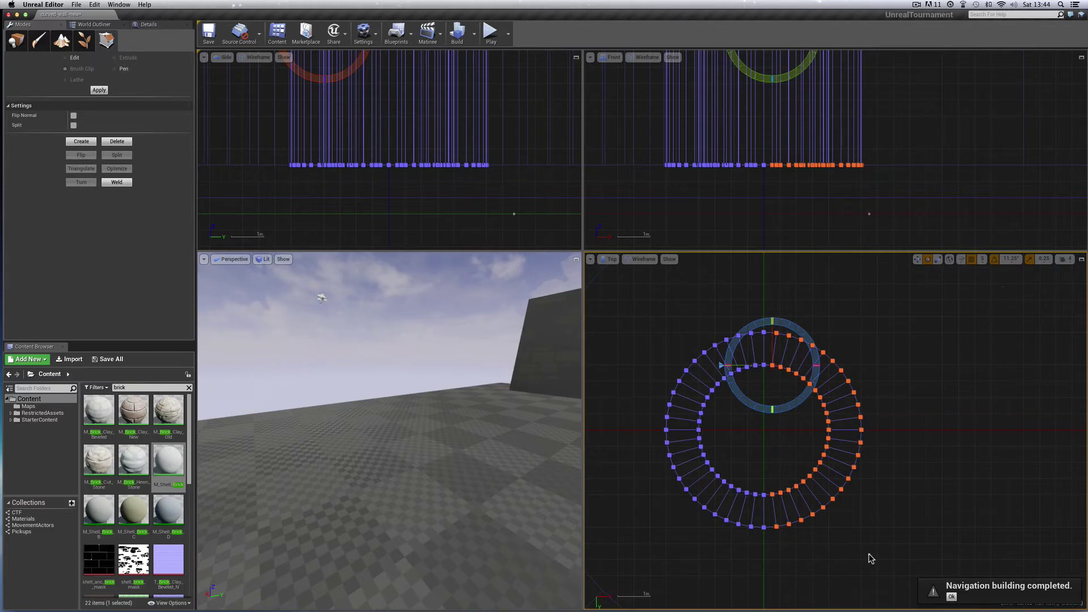
pyautogui.click(918, 259)
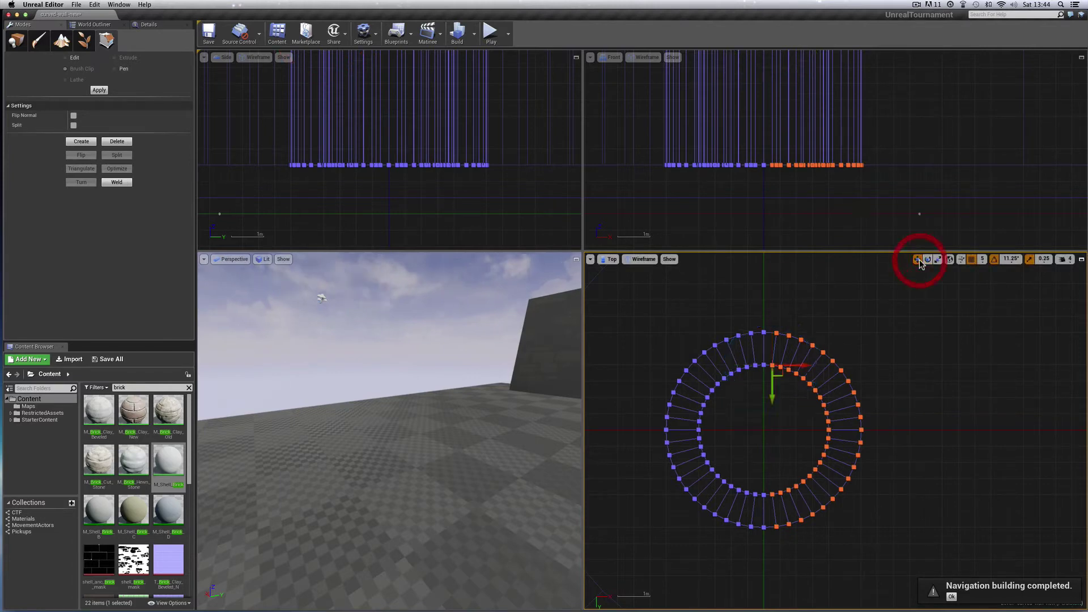
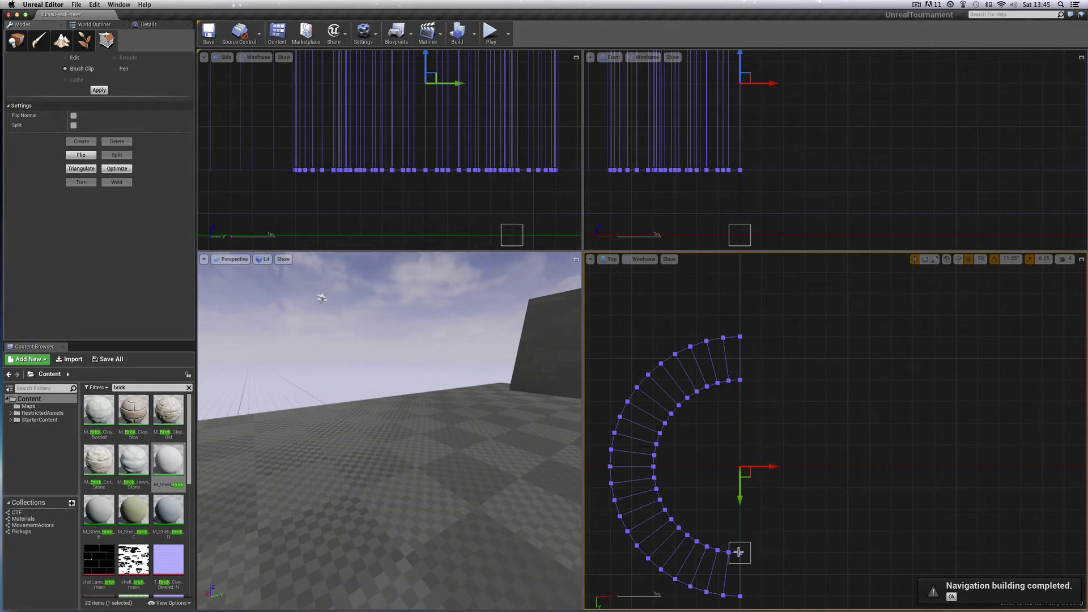
# Set the grid snap size to 1 for precise clipping at the half cylinder's straight end in the top view
pyautogui.scroll(-3, 773, 557)
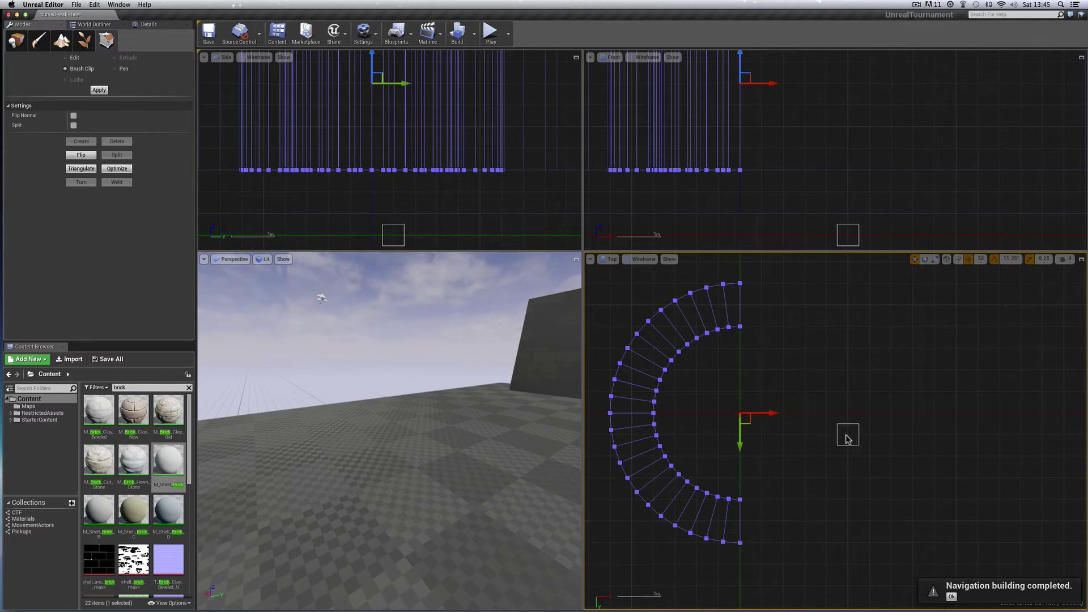
pyautogui.scroll(2, 843, 427)
pyautogui.hscroll(-2, 842, 427)
pyautogui.hscroll(-1, 841, 428)
pyautogui.scroll(3, 843, 429)
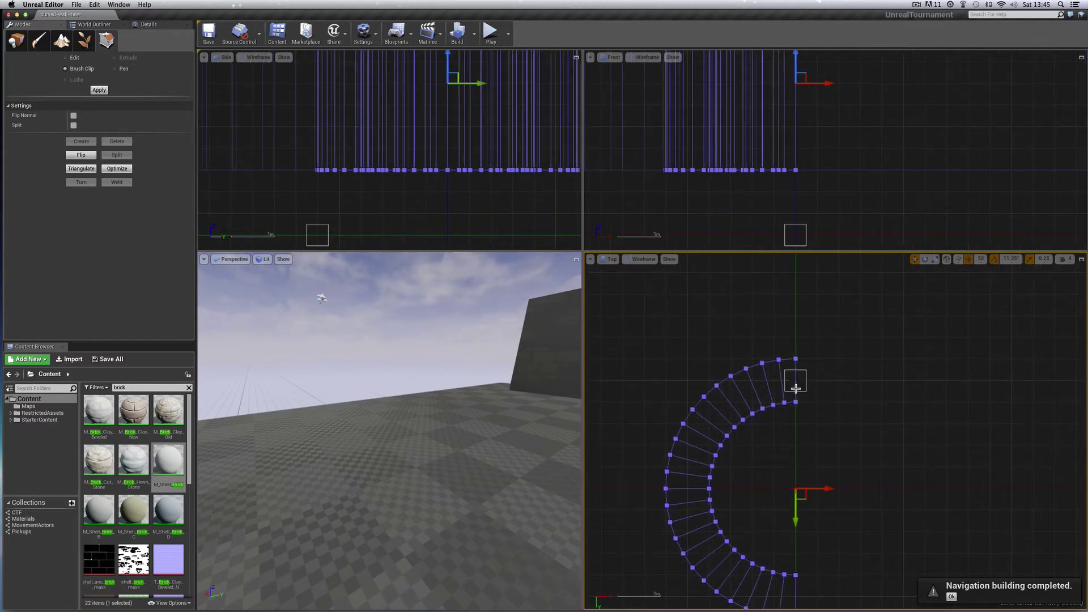
pyautogui.scroll(3, 817, 406)
pyautogui.scroll(5, 818, 408)
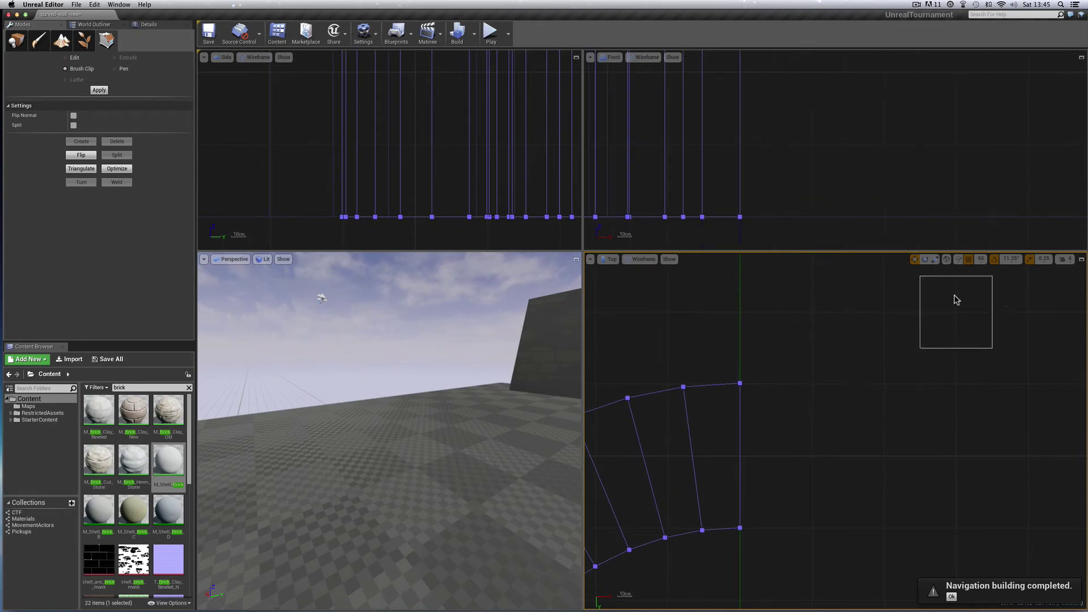
pyautogui.click(981, 260)
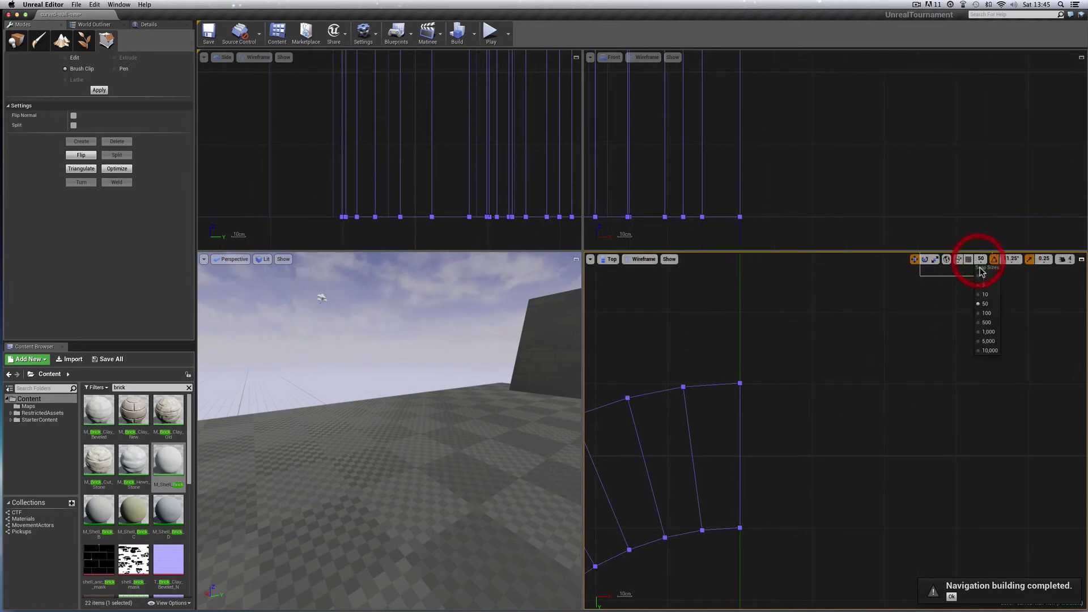
pyautogui.click(984, 276)
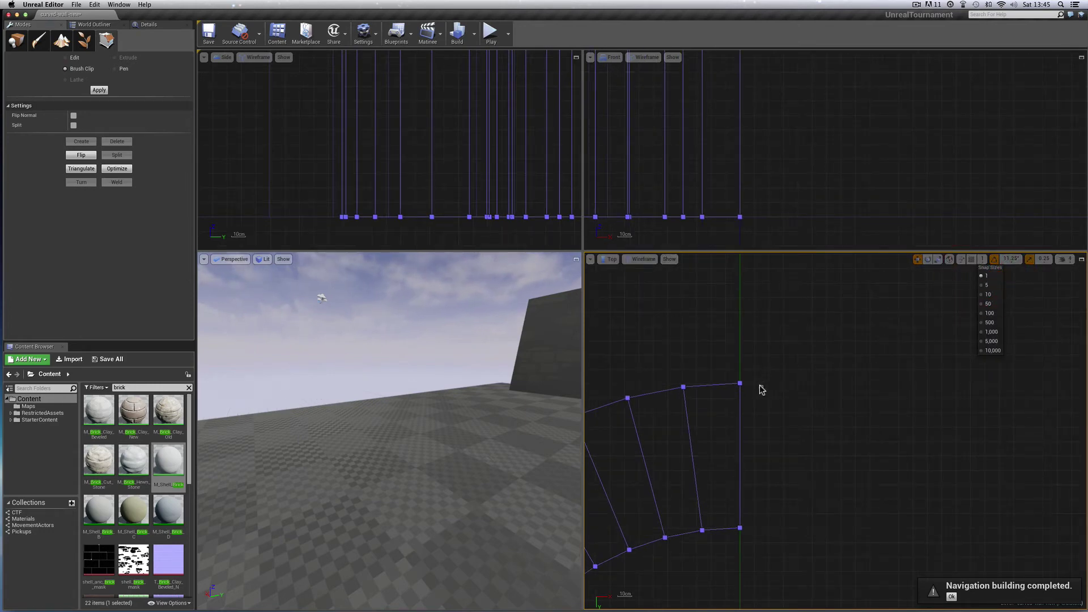
# Select the outer corner vertex at the half cylinder's negative-Y end in the top view and move it along positive Y onto the grid
pyautogui.moveTo(729, 375); pyautogui.dragTo(762, 427)
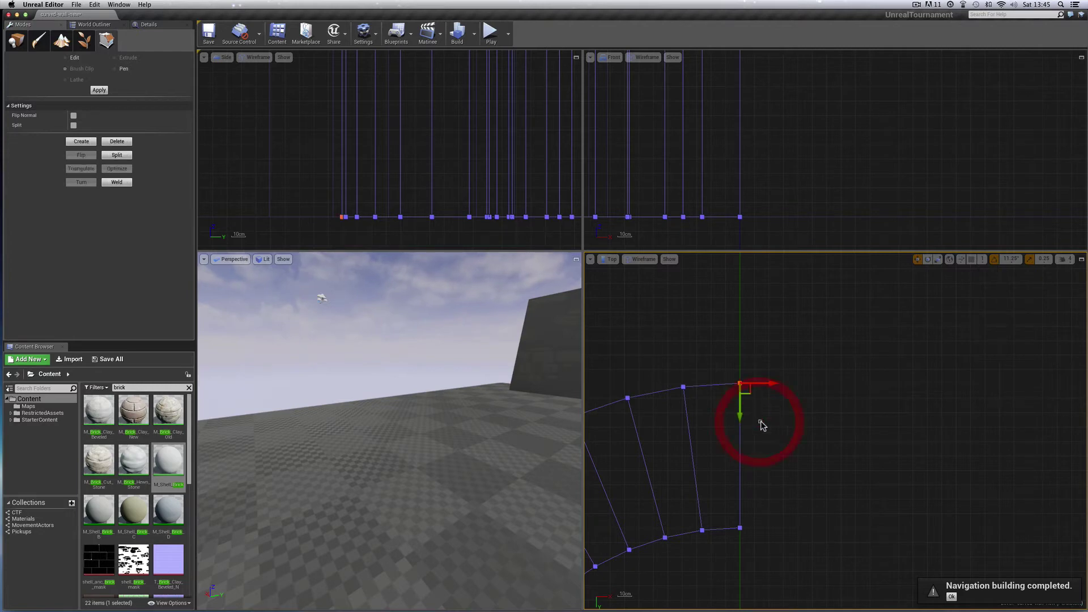
pyautogui.scroll(5, 788, 435)
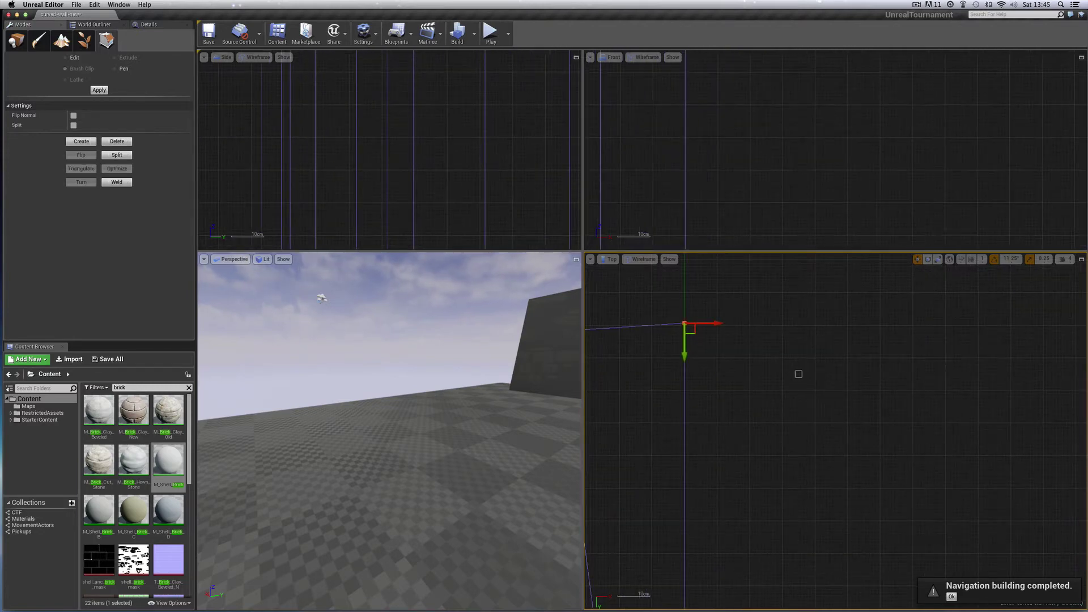
pyautogui.moveTo(796, 441); pyautogui.dragTo(804, 498, button='right')
pyautogui.scroll(5, 806, 448)
pyautogui.scroll(1, 806, 448)
pyautogui.scroll(3, 805, 497)
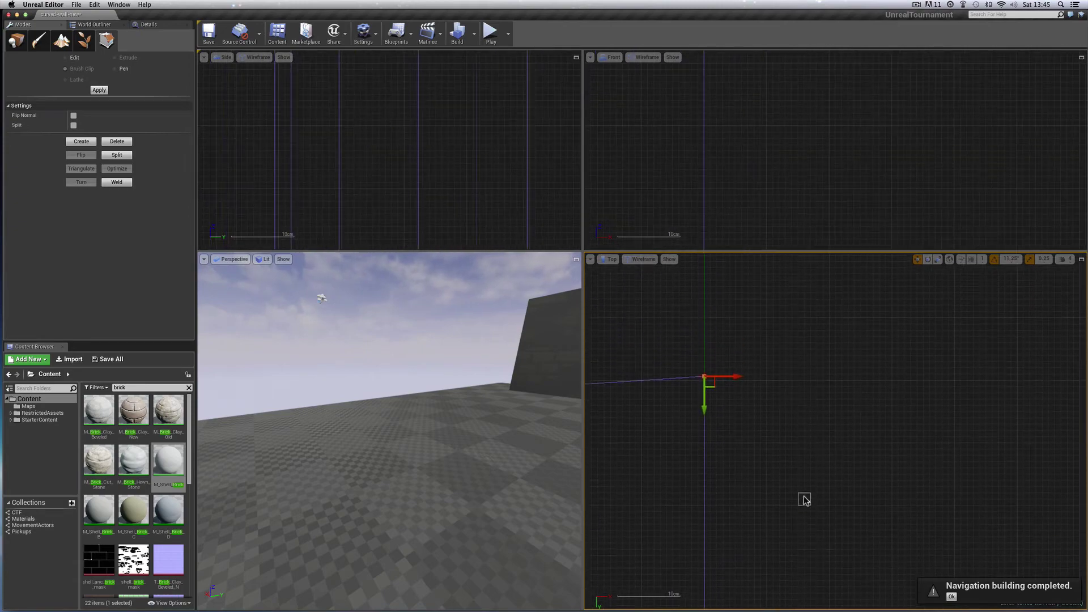
pyautogui.hscroll(-3, 804, 497)
pyautogui.moveTo(821, 522); pyautogui.dragTo(823, 428, button='right')
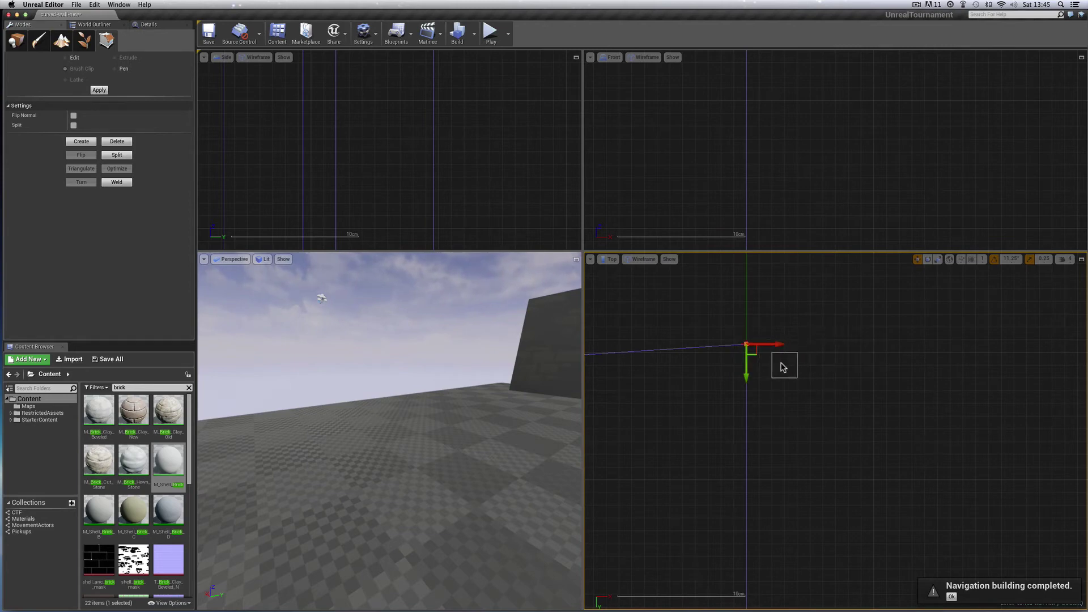
pyautogui.moveTo(746, 376); pyautogui.dragTo(746, 384)
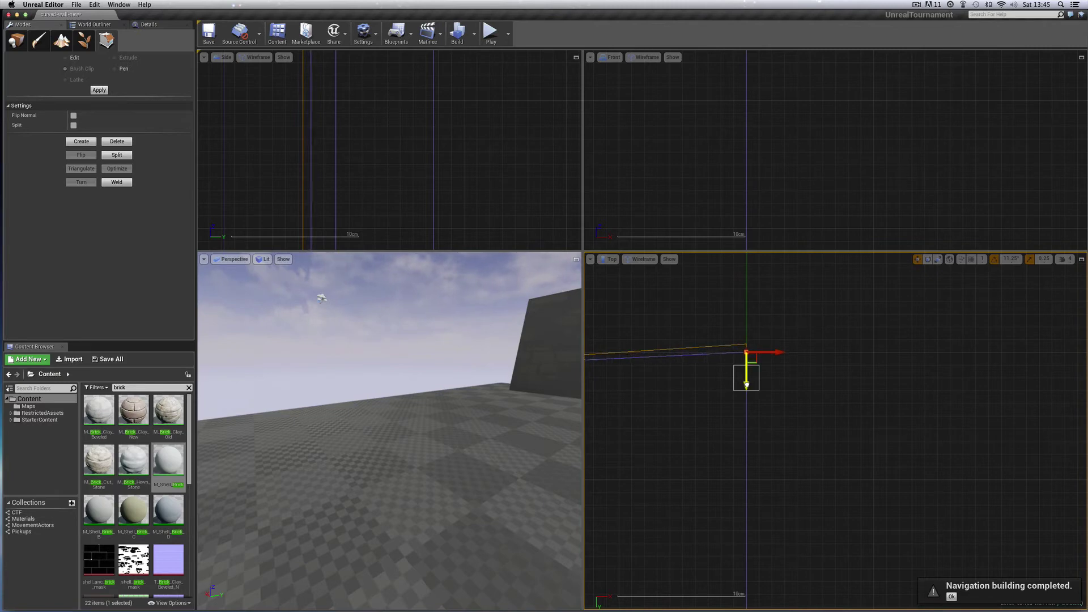
pyautogui.moveTo(747, 385); pyautogui.dragTo(746, 386)
# Select the inner corner vertex at the negative-Y end and nudge it along positive Y onto the grid
pyautogui.scroll(-6, 828, 424)
pyautogui.scroll(-3, 828, 425)
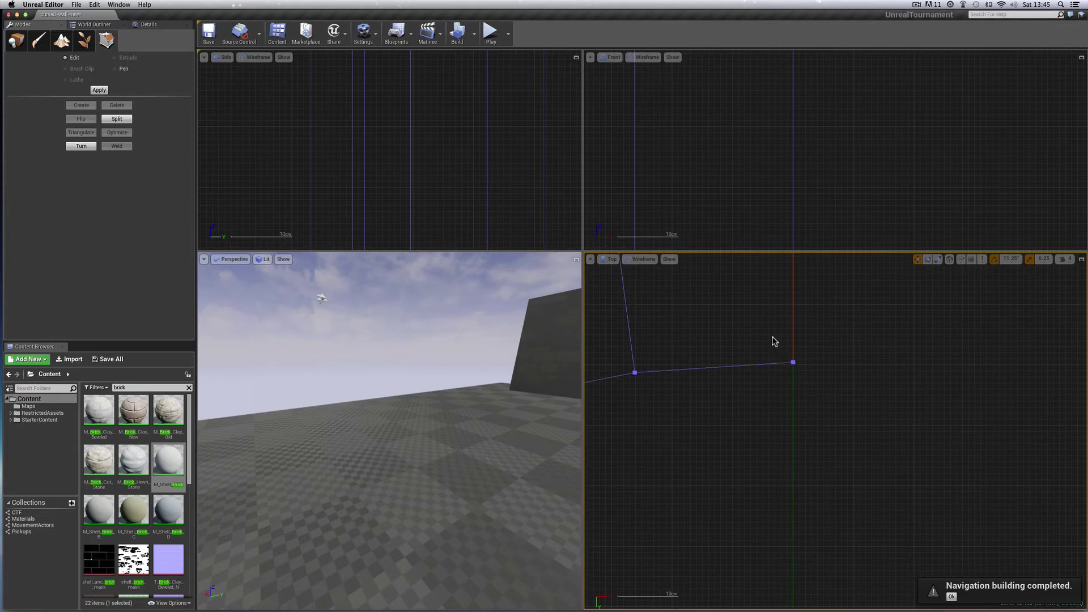
pyautogui.click(794, 363)
pyautogui.press('f')
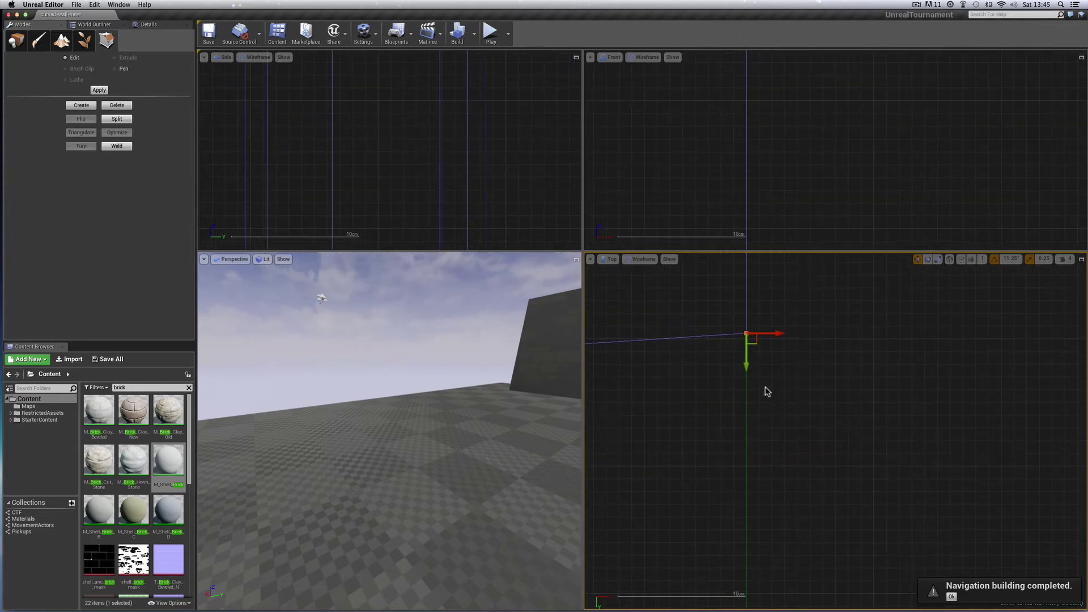
pyautogui.moveTo(745, 366); pyautogui.dragTo(746, 374)
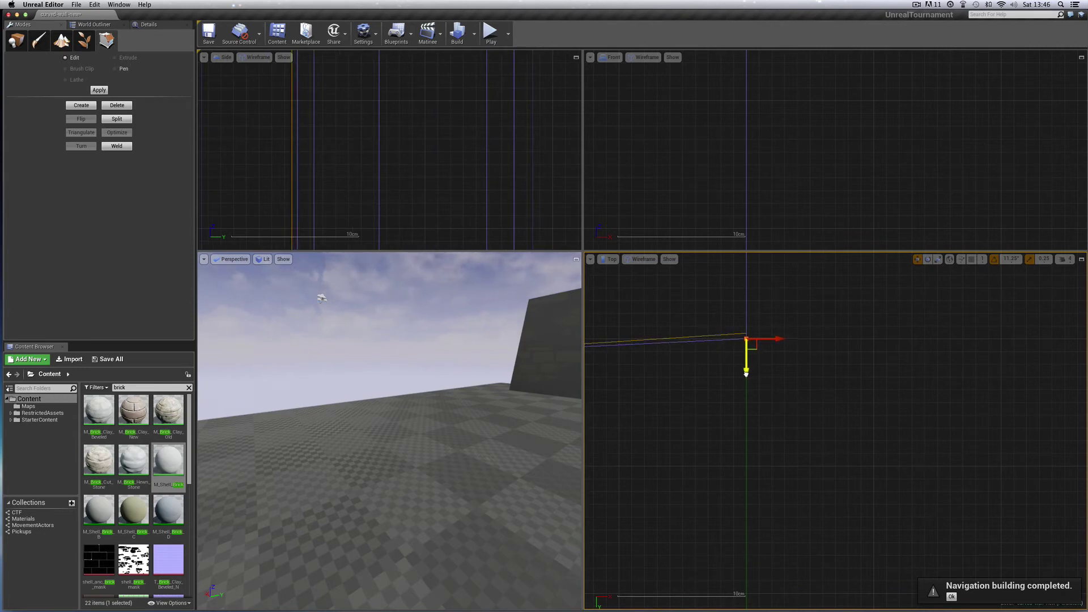
# Select the inner corner vertex at the half cylinder's positive-Y end and nudge it along negative Y onto the grid
pyautogui.scroll(-2, 805, 401)
pyautogui.scroll(-4, 806, 400)
pyautogui.scroll(-4, 806, 398)
pyautogui.scroll(4, 806, 401)
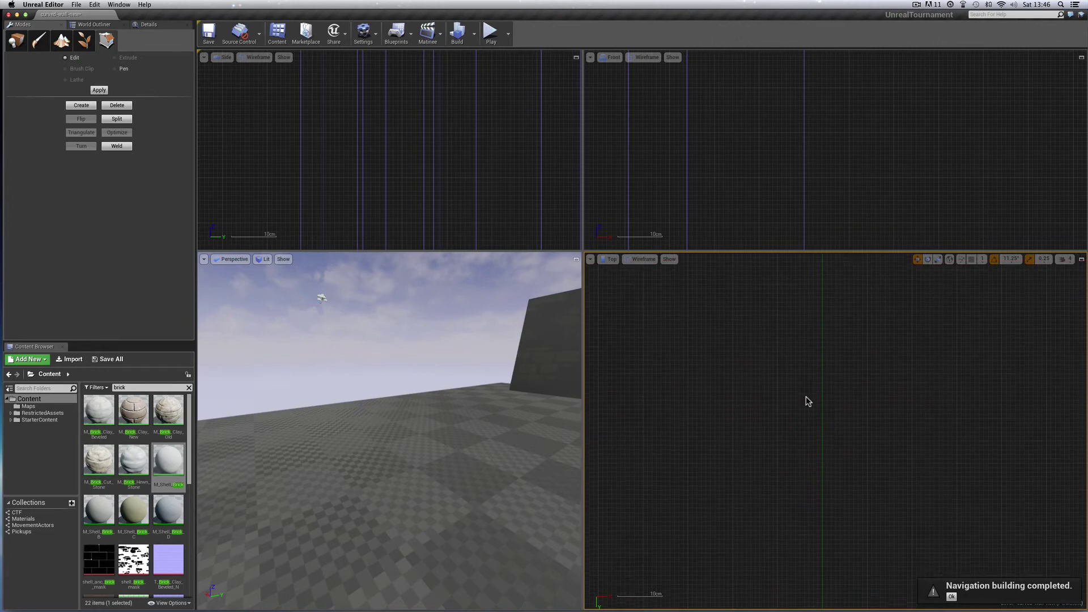
pyautogui.scroll(-6, 806, 397)
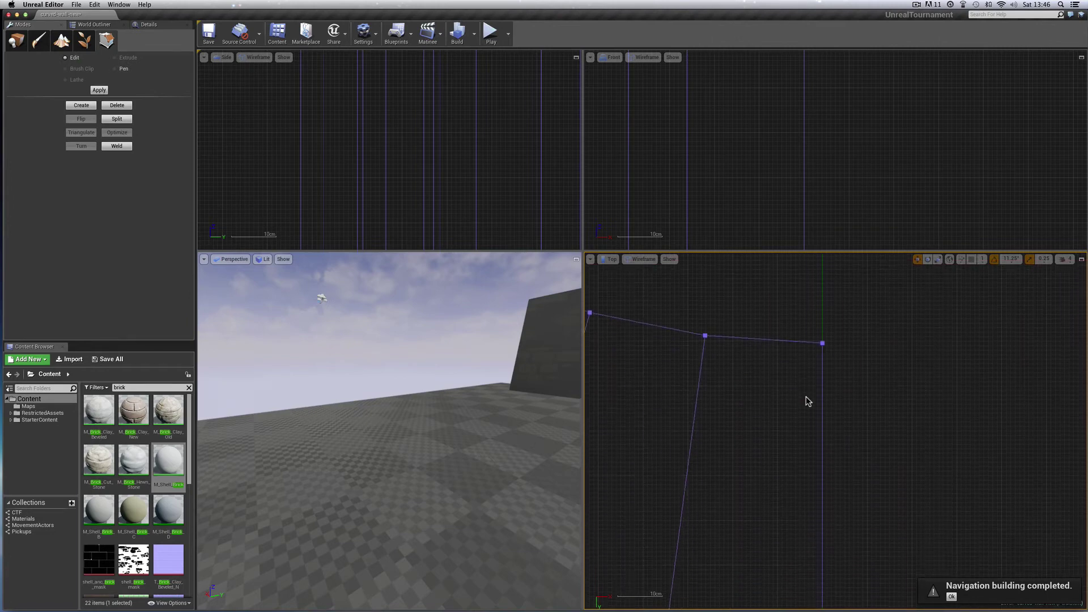
pyautogui.scroll(2, 807, 400)
pyautogui.moveTo(805, 350); pyautogui.dragTo(831, 384)
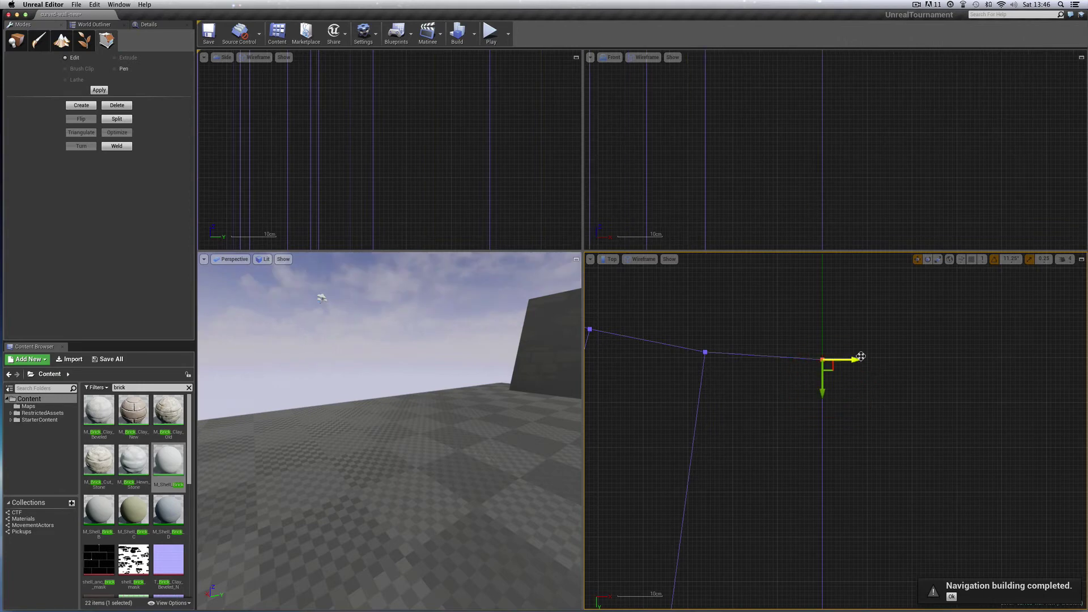
pyautogui.scroll(2, 892, 413)
pyautogui.scroll(1, 892, 343)
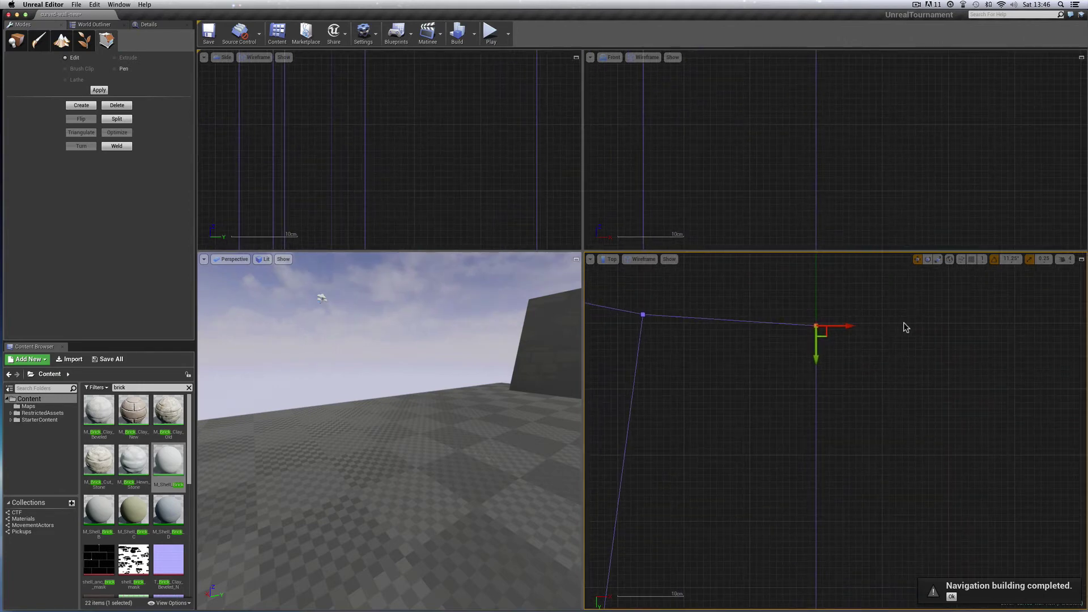
pyautogui.scroll(2, 876, 422)
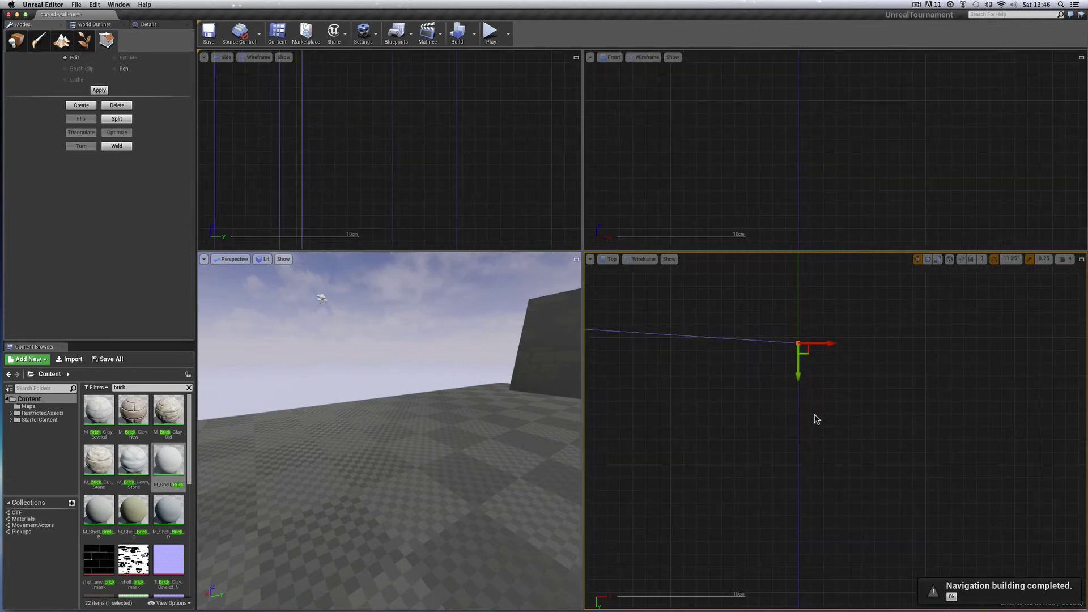
pyautogui.moveTo(799, 377); pyautogui.dragTo(799, 371)
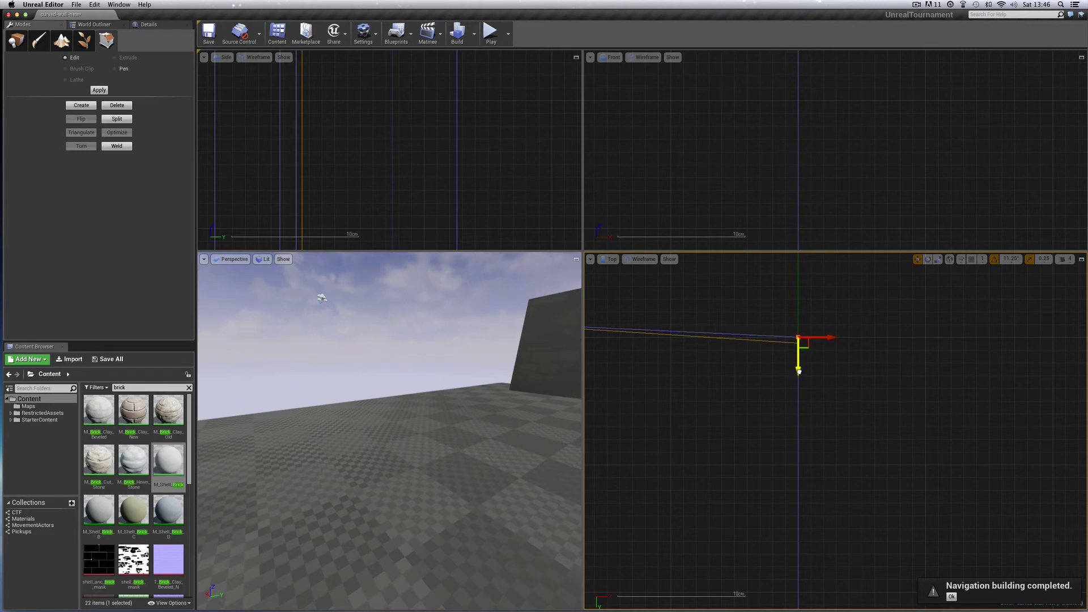
pyautogui.moveTo(798, 371); pyautogui.dragTo(799, 371)
# Select the outer corner vertex at the positive-Y end in the top view and align it along Y with the grid
pyautogui.scroll(-4, 839, 402)
pyautogui.scroll(-5, 839, 402)
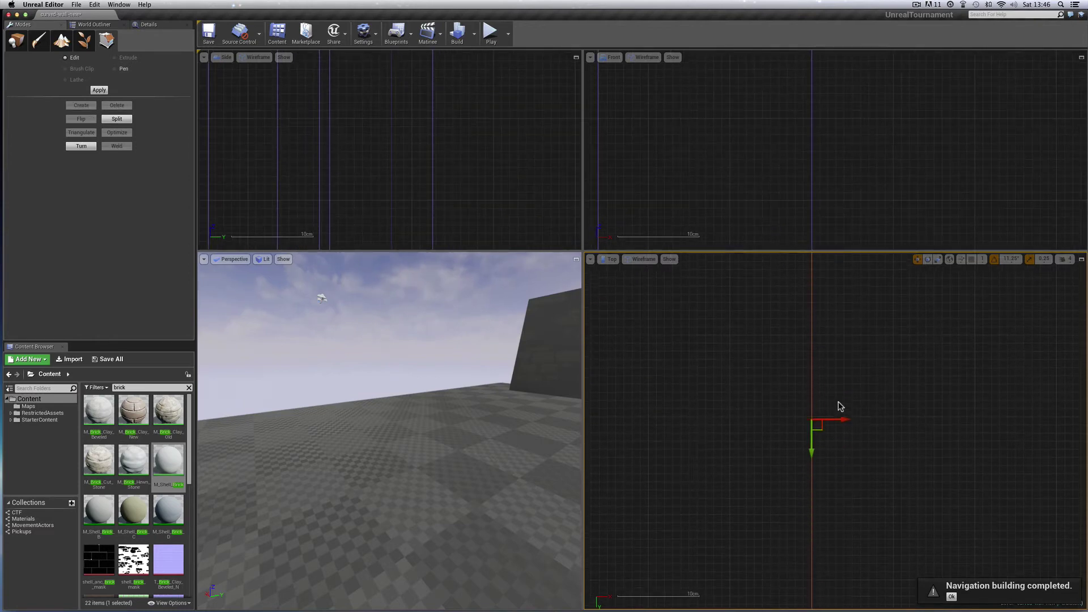
pyautogui.moveTo(806, 490); pyautogui.dragTo(811, 526)
pyautogui.scroll(3, 833, 533)
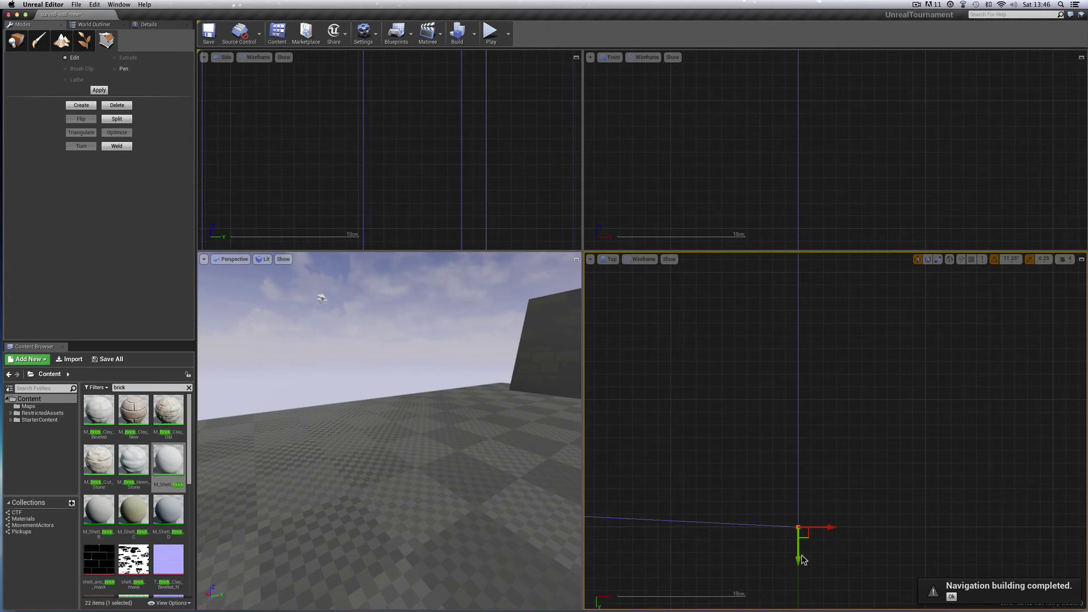
pyautogui.moveTo(797, 560); pyautogui.dragTo(798, 561)
pyautogui.moveTo(872, 469); pyautogui.dragTo(872, 522, button='right')
# Set the position grid snap to 50 and check both straight ends of the half cylinder against the grid in the top view
pyautogui.scroll(-8, 885, 466)
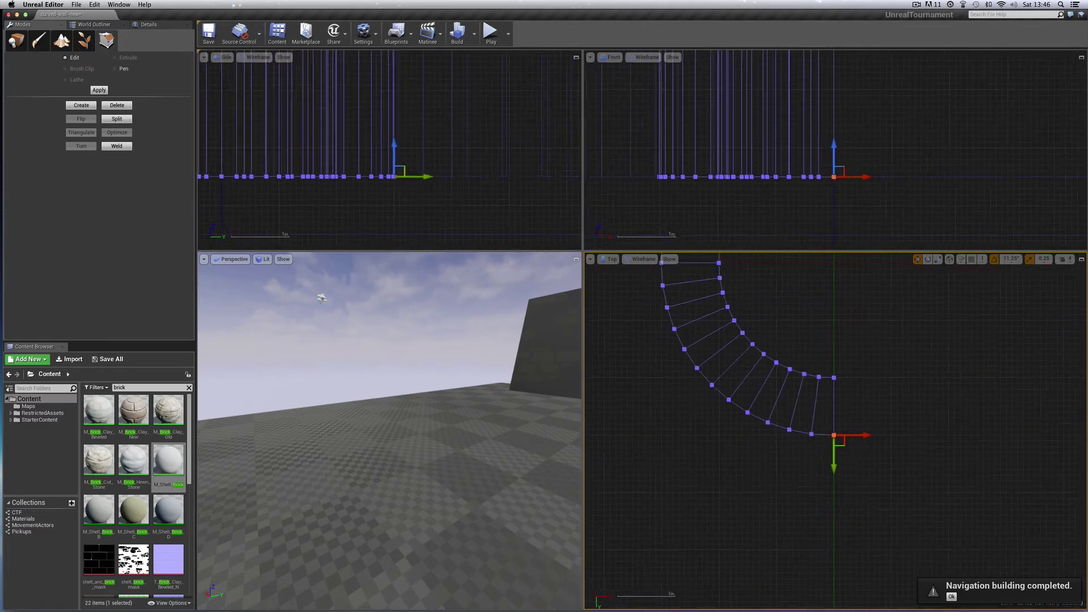
pyautogui.scroll(5, 893, 461)
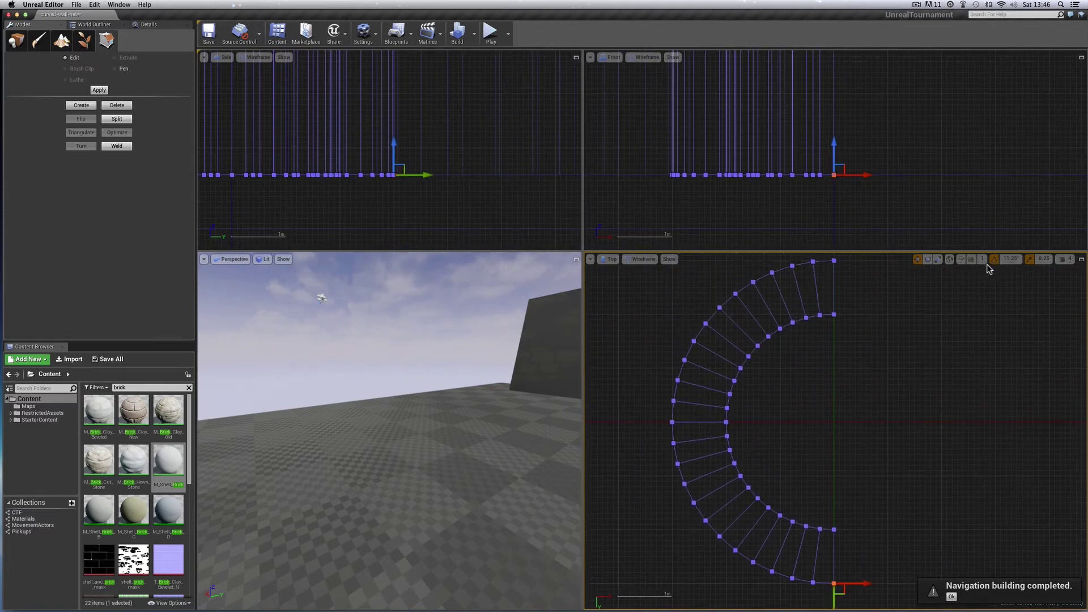
pyautogui.click(972, 259)
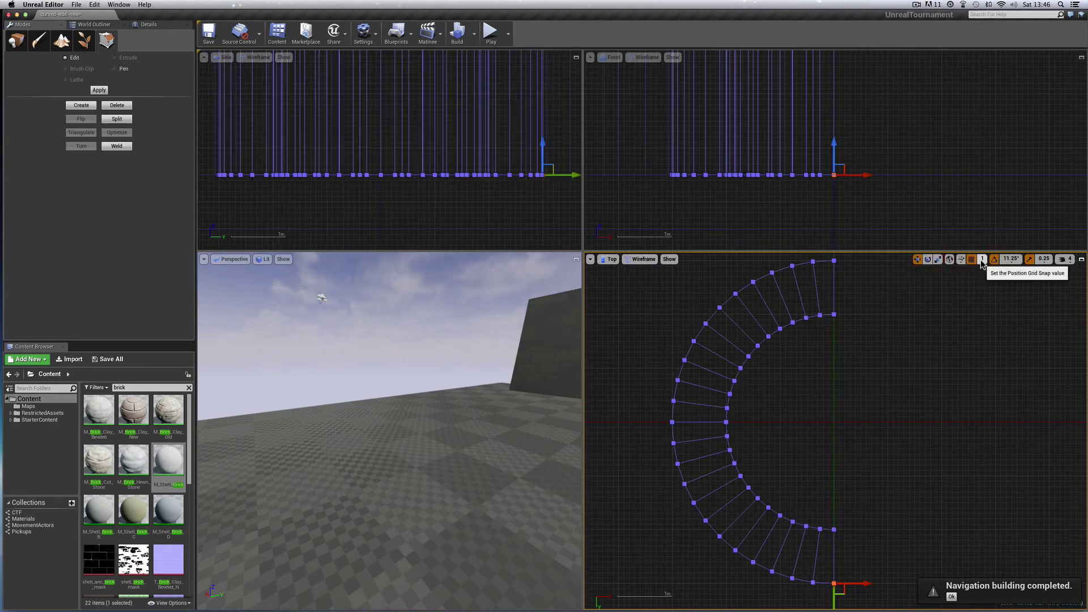
pyautogui.click(983, 260)
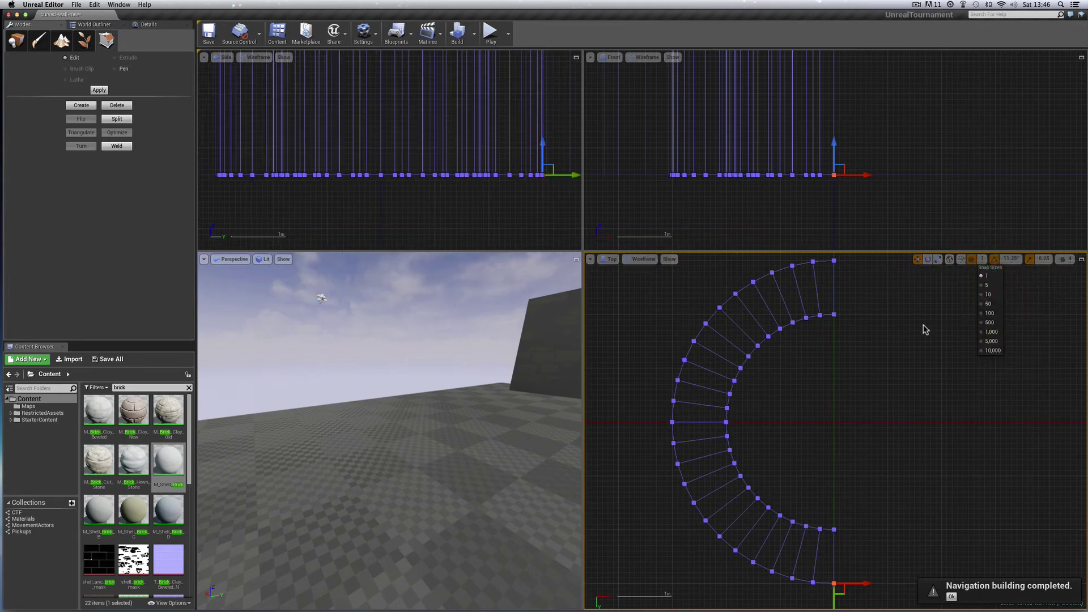
pyautogui.click(988, 304)
pyautogui.scroll(1, 929, 337)
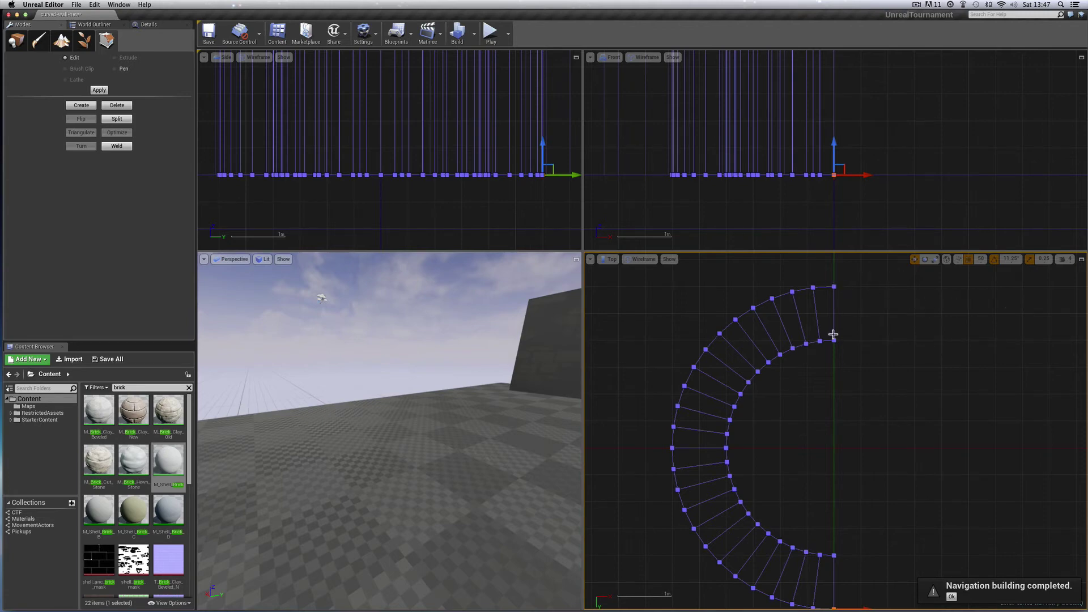
pyautogui.scroll(-3, 867, 356)
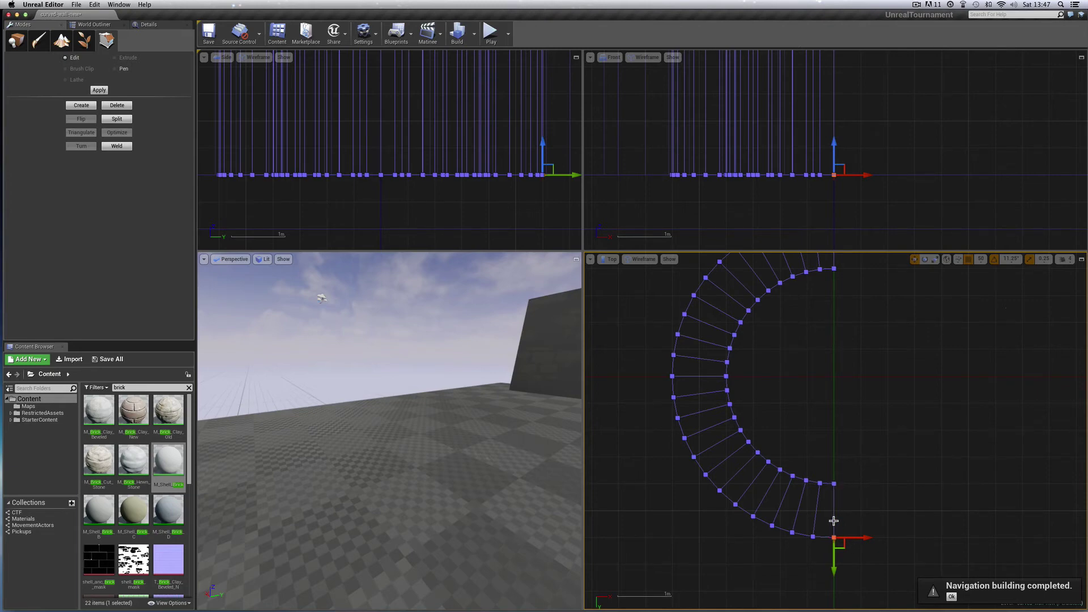
pyautogui.moveTo(874, 352); pyautogui.dragTo(873, 419, button='right')
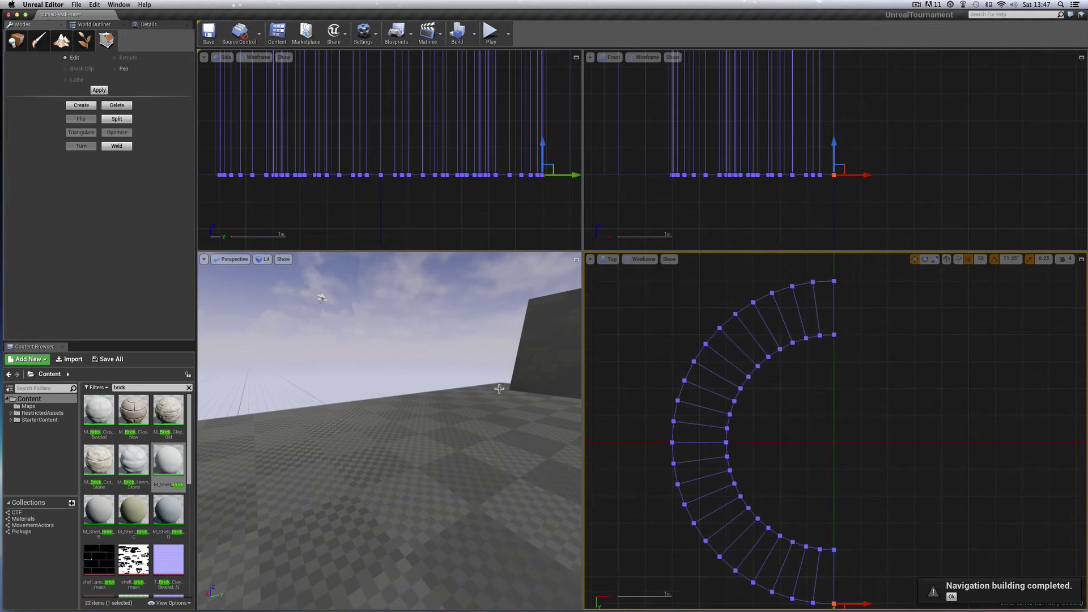
# Build the level with the half cylinder in place and save the curved-wall-new level
pyautogui.moveTo(476, 433); pyautogui.dragTo(453, 419, button='right')
pyautogui.moveTo(347, 485); pyautogui.dragTo(306, 482, button='right')
pyautogui.moveTo(422, 364); pyautogui.dragTo(422, 364, button='right')
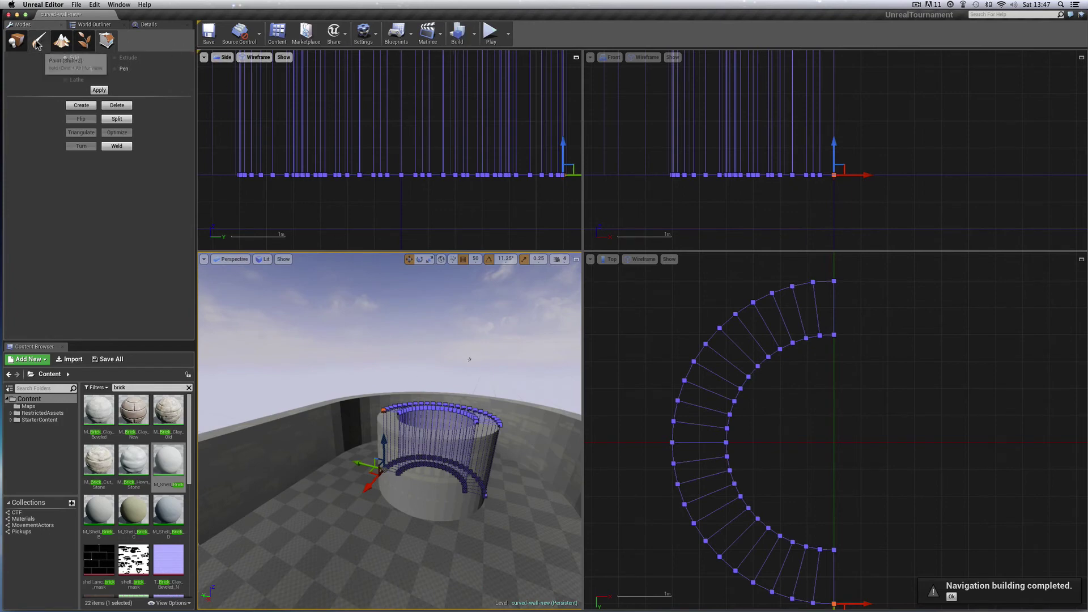
pyautogui.click(455, 38)
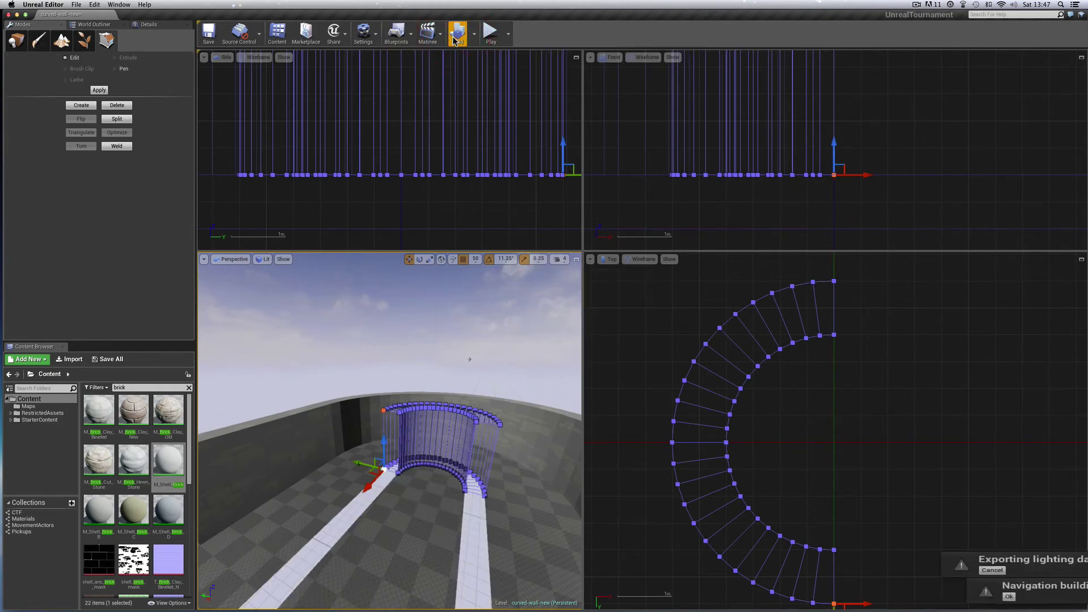
pyautogui.click(76, 4)
pyautogui.click(85, 32)
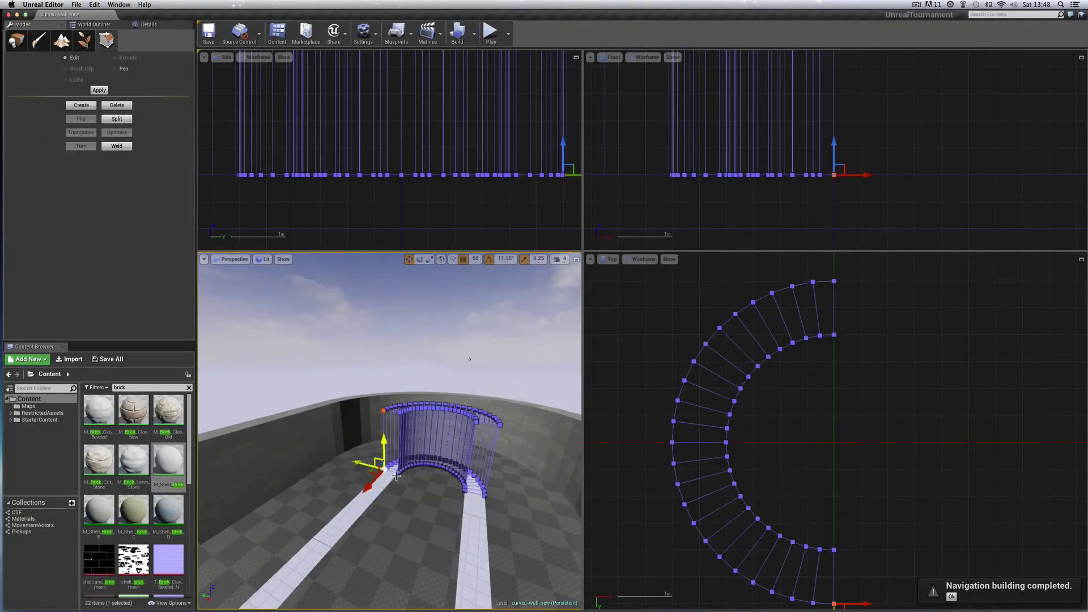
# Create a polygon from the four corner vertices of the half cylinder's open positive-Y end to cap it
pyautogui.moveTo(470, 359)
pyautogui.mouseDown()
pyautogui.moveTo(471, 339)
pyautogui.moveTo(445, 315)
pyautogui.moveTo(478, 359)
pyautogui.moveTo(304, 359)
pyautogui.moveTo(335, 355)
pyautogui.mouseUp()
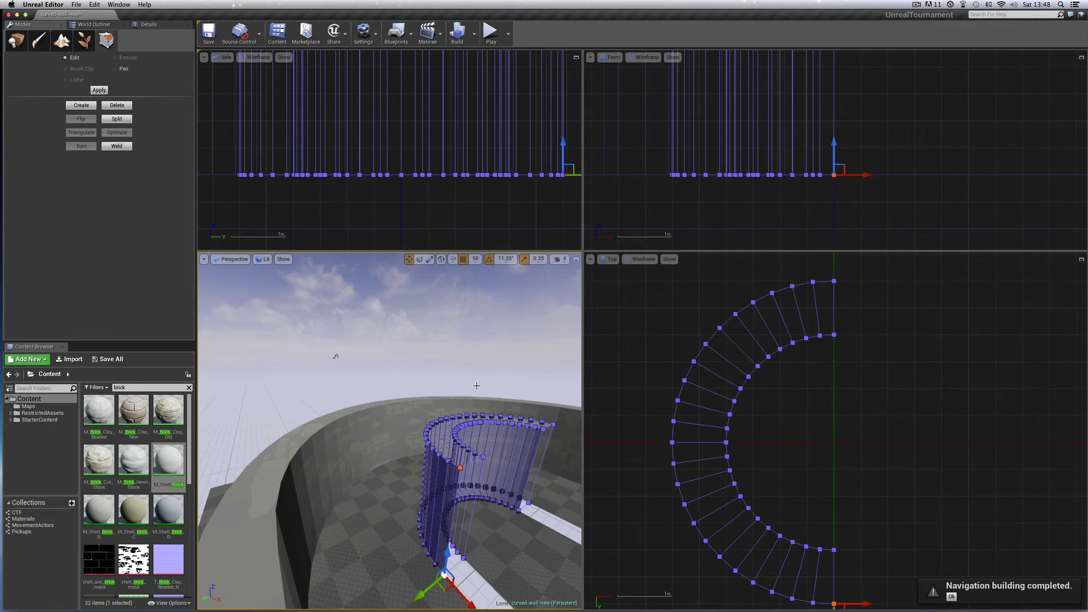
pyautogui.click(690, 461)
pyautogui.click(655, 484)
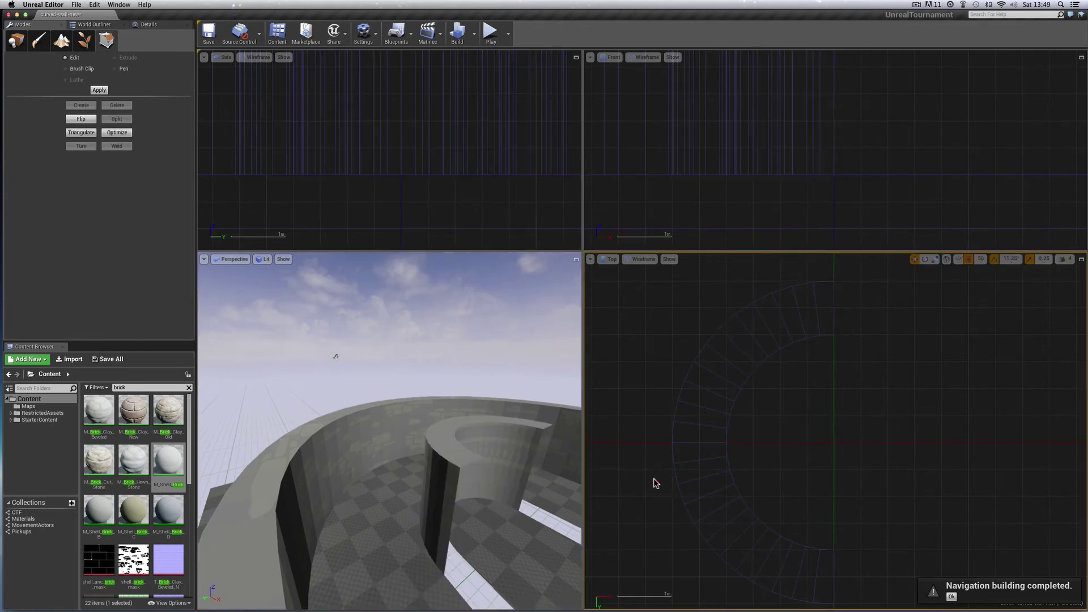
pyautogui.click(689, 461)
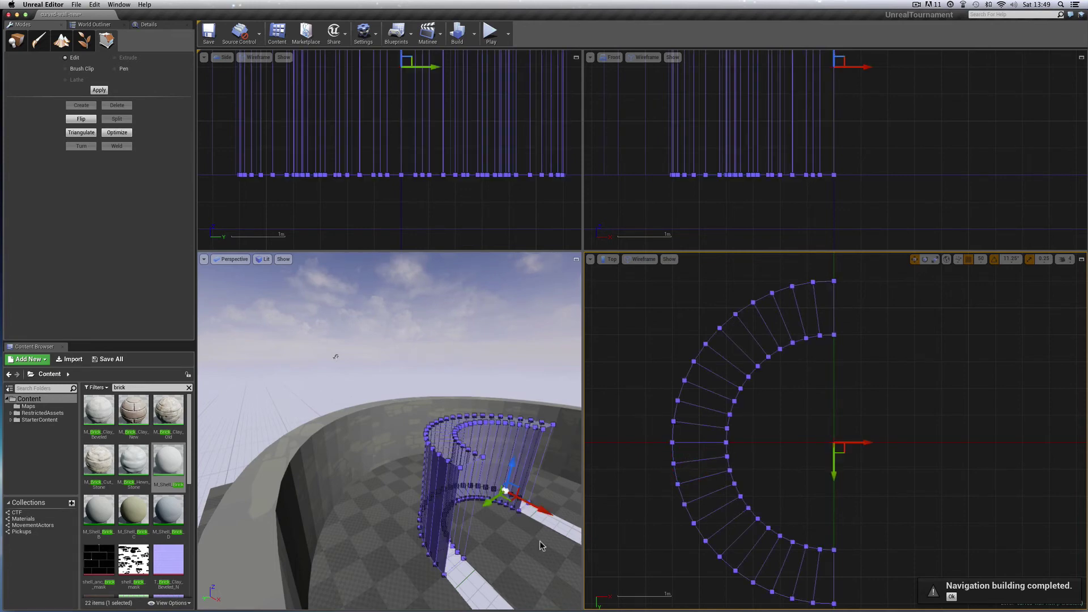
pyautogui.click(443, 575)
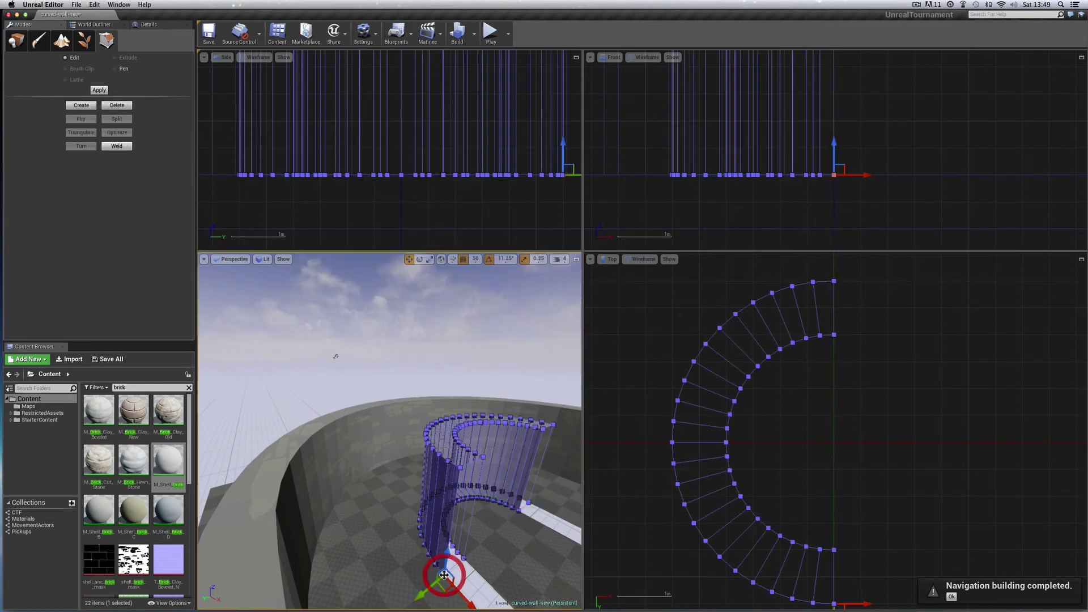
pyautogui.keyDown('ctrl'); pyautogui.click(459, 467); pyautogui.keyUp('ctrl')
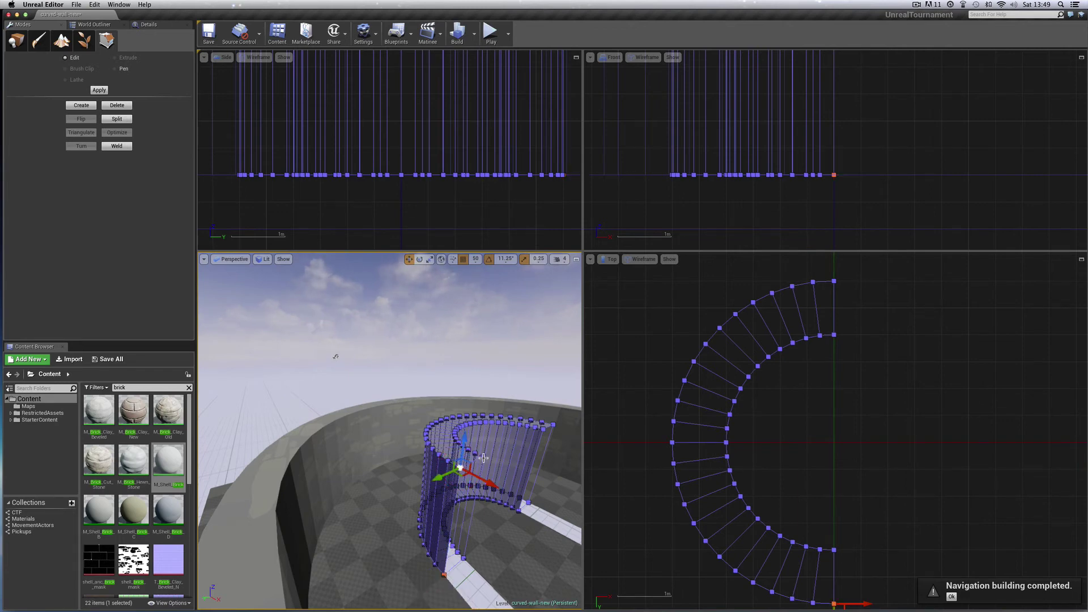
pyautogui.keyDown('ctrl'); pyautogui.click(483, 457); pyautogui.keyUp('ctrl')
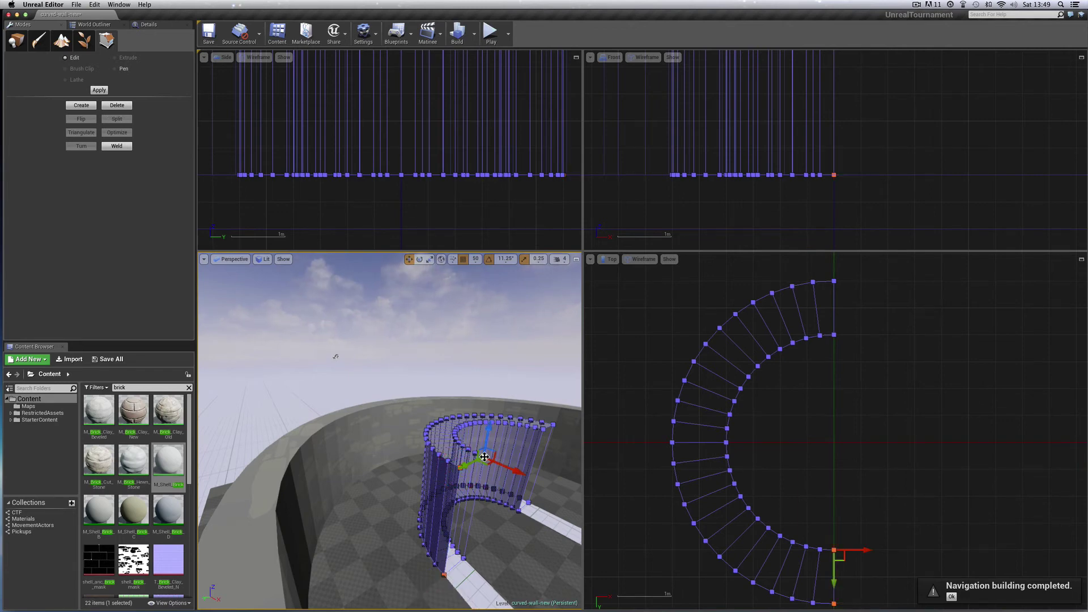
pyautogui.keyDown('ctrl'); pyautogui.click(464, 560); pyautogui.keyUp('ctrl')
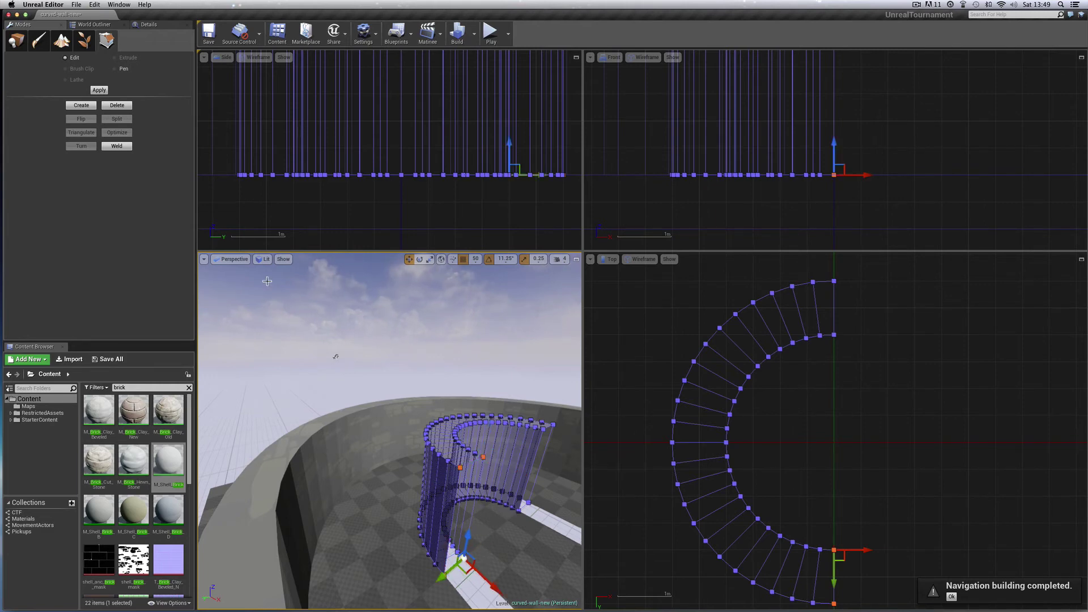
pyautogui.click(89, 106)
# Build the level with the first end capped and save the curved-wall-new level
pyautogui.click(457, 33)
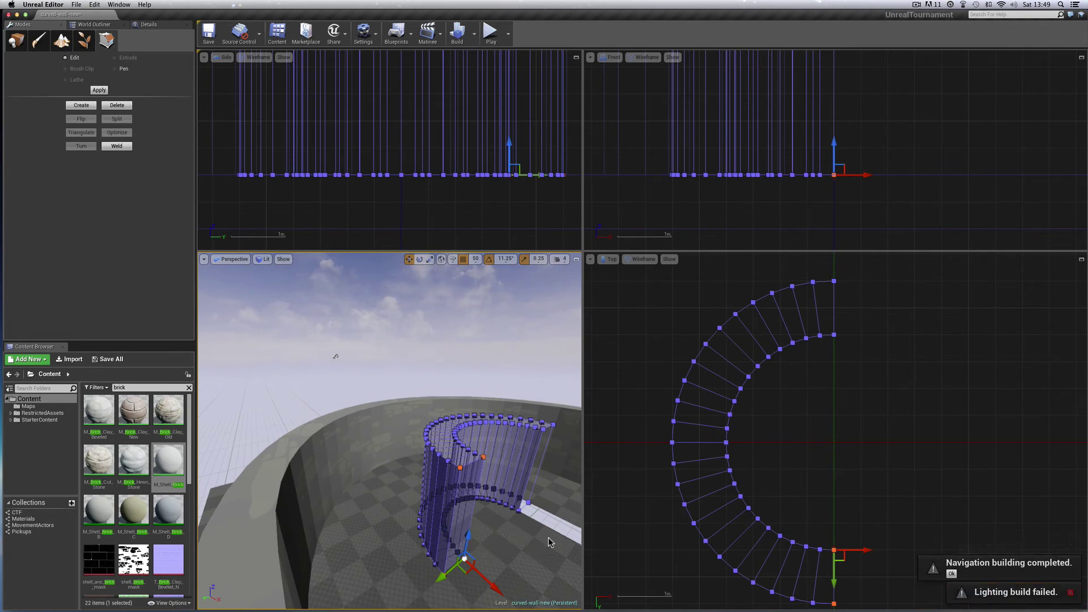
pyautogui.click(76, 4)
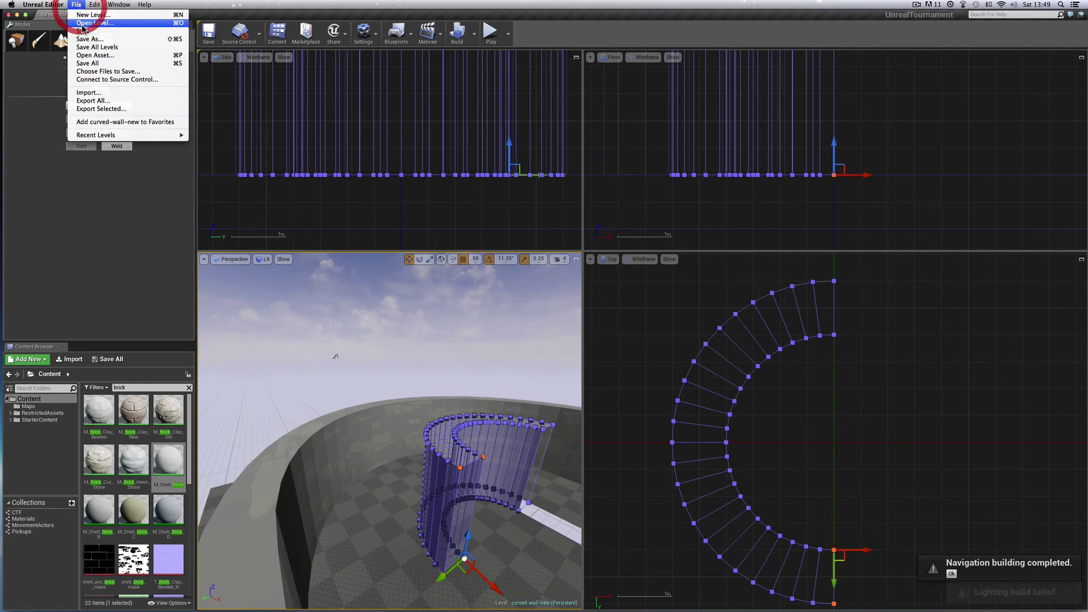
pyautogui.click(83, 30)
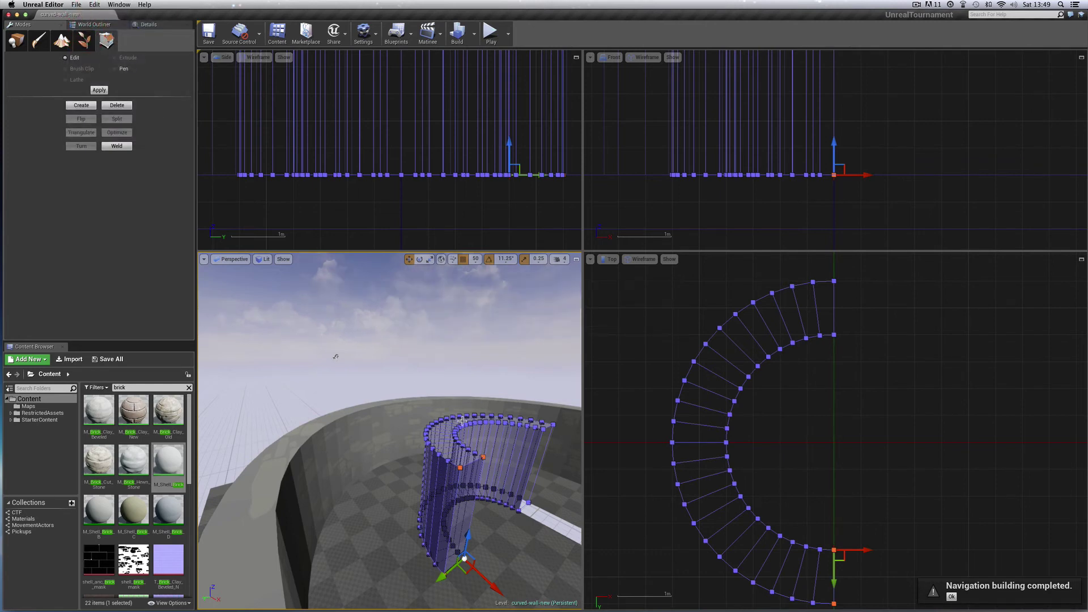
# Create a polygon from the four corner vertices of the half cylinder's open negative-Y end to cap it
pyautogui.moveTo(483, 426); pyautogui.dragTo(532, 426, button='right')
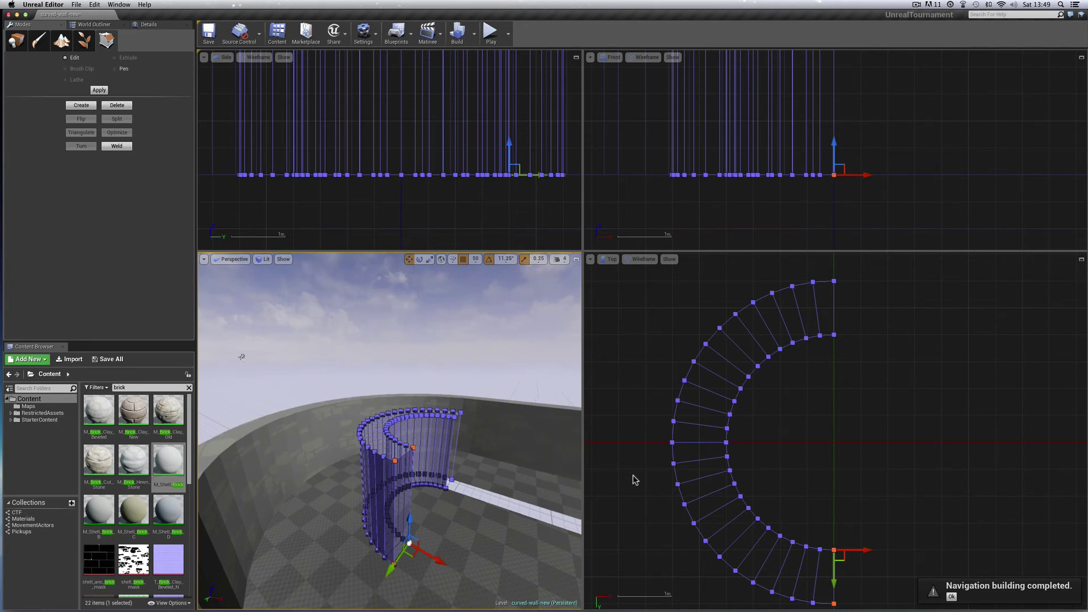
pyautogui.moveTo(544, 484)
pyautogui.mouseDown()
pyautogui.moveTo(553, 457)
pyautogui.moveTo(578, 436)
pyautogui.moveTo(577, 394)
pyautogui.mouseUp()
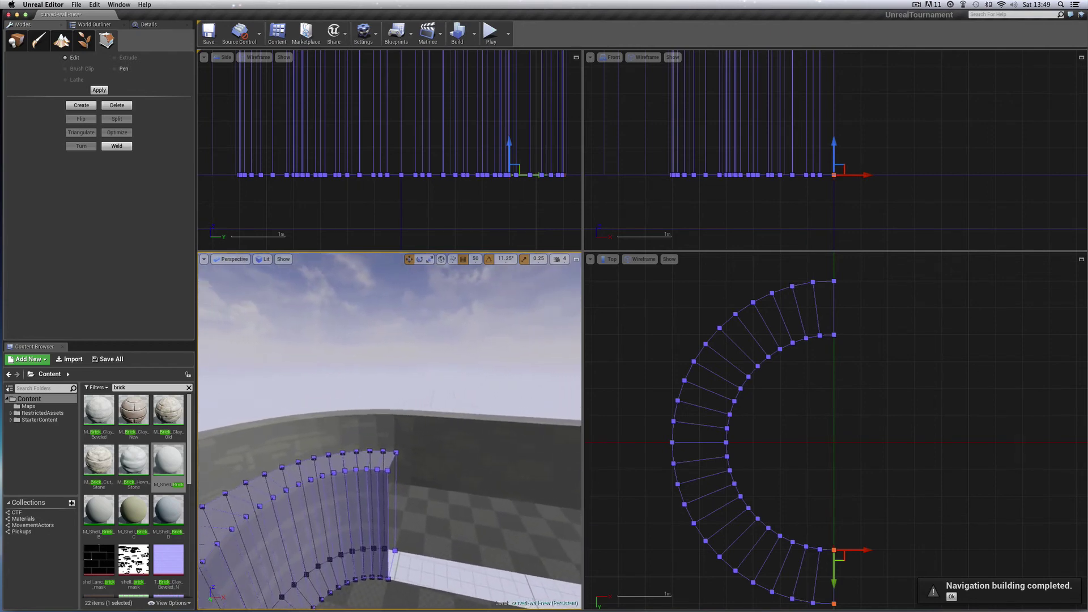
pyautogui.click(388, 579)
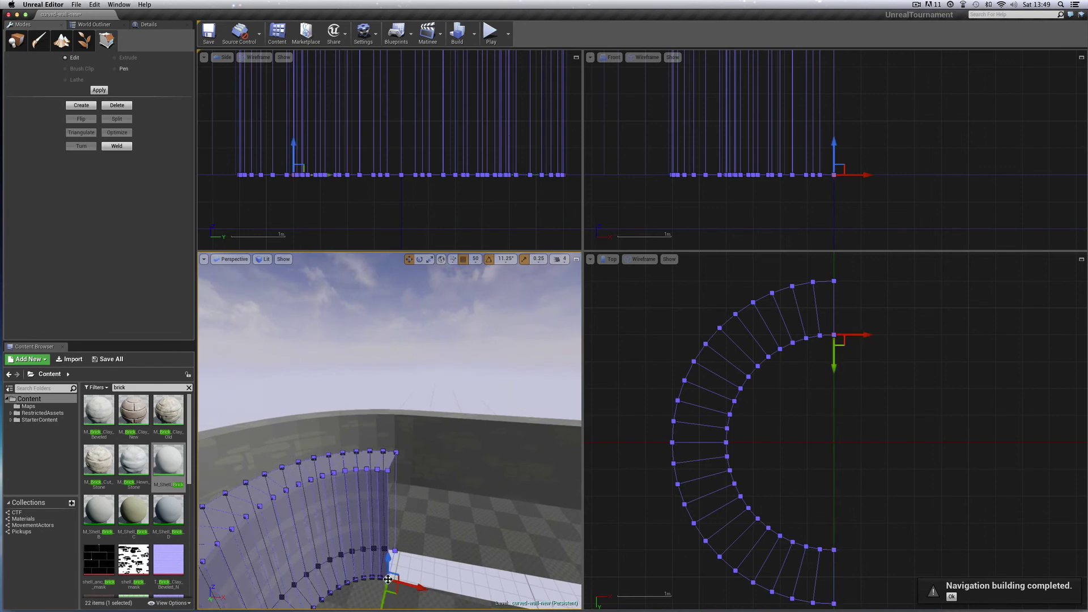
pyautogui.keyDown('ctrl'); pyautogui.click(388, 470); pyautogui.keyUp('ctrl')
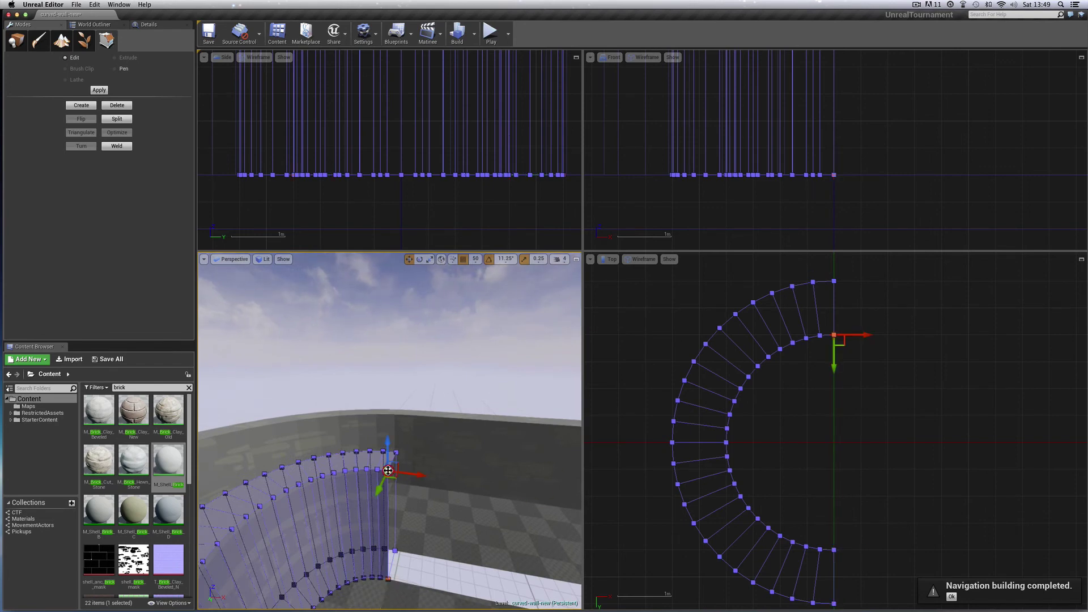
pyautogui.keyDown('ctrl'); pyautogui.click(397, 452); pyautogui.keyUp('ctrl')
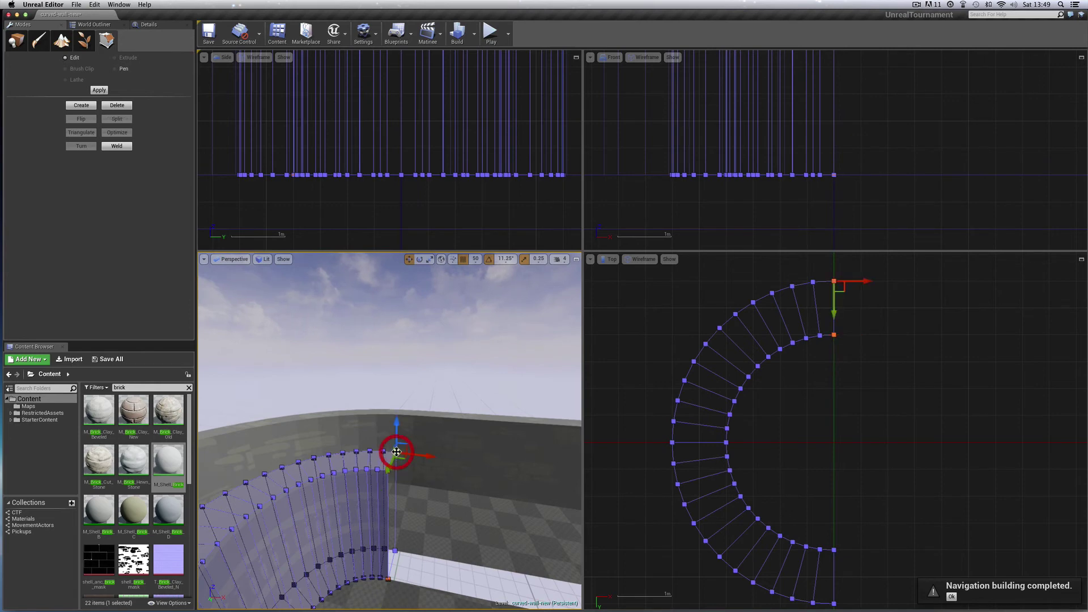
pyautogui.keyDown('ctrl'); pyautogui.click(395, 553); pyautogui.keyUp('ctrl')
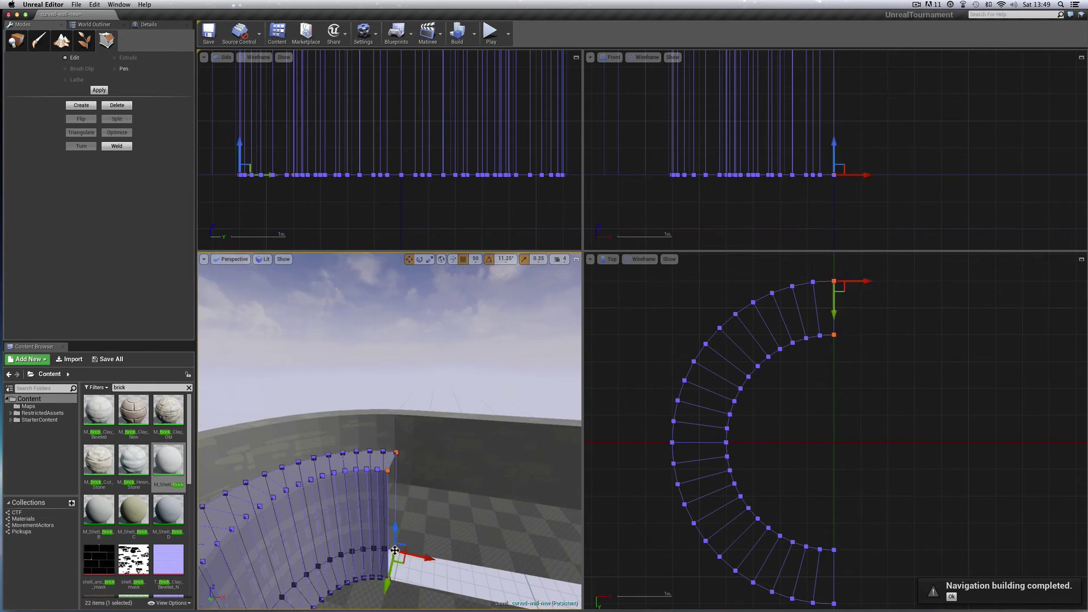
pyautogui.click(85, 108)
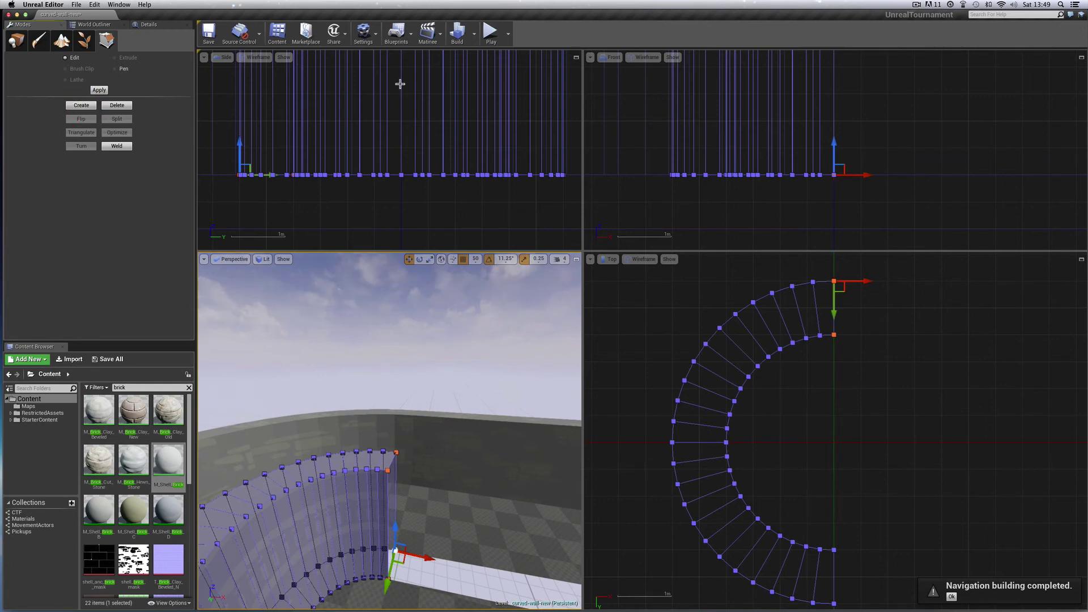
# Rebuild the level with both ends of the half cylinder capped and save the curved-wall-new level
pyautogui.click(463, 43)
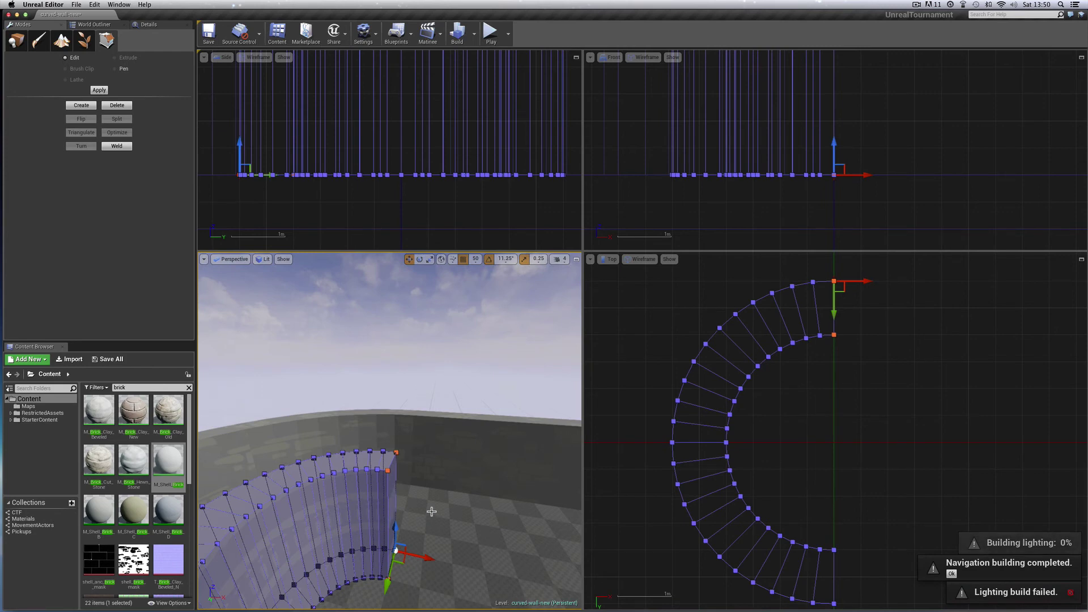
pyautogui.moveTo(432, 511); pyautogui.dragTo(425, 512, button='right')
pyautogui.moveTo(433, 512); pyautogui.dragTo(433, 512)
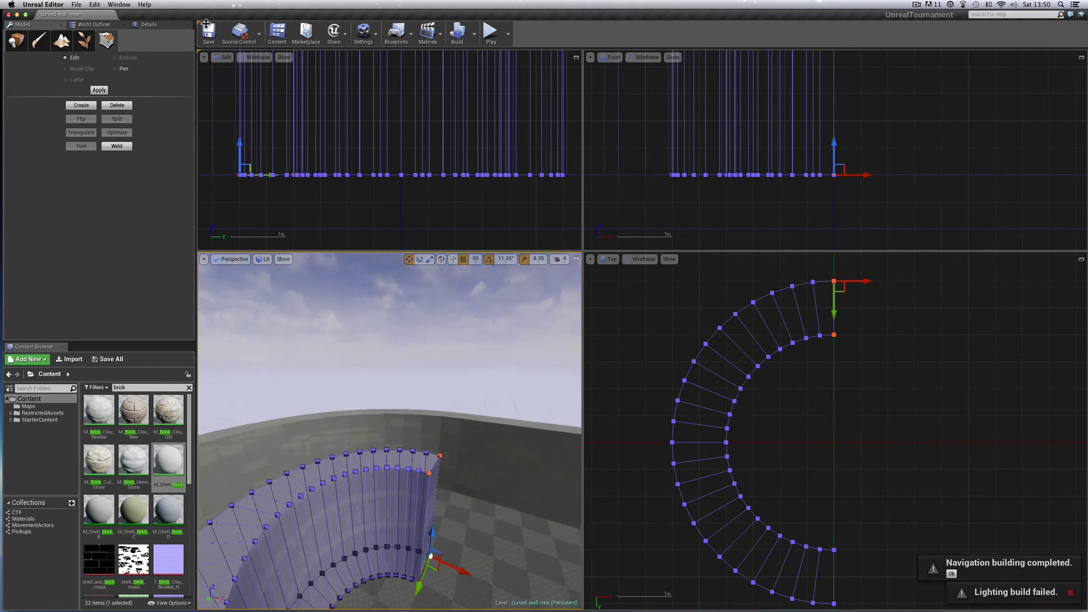
pyautogui.click(77, 5)
pyautogui.click(84, 35)
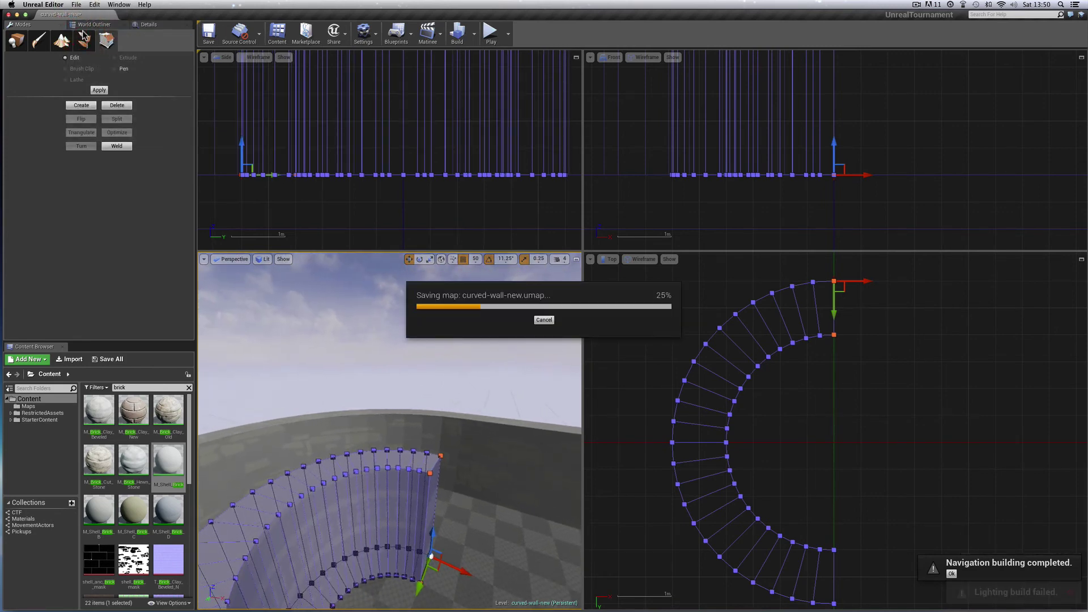
pyautogui.moveTo(509, 400); pyautogui.dragTo(509, 398, button='right')
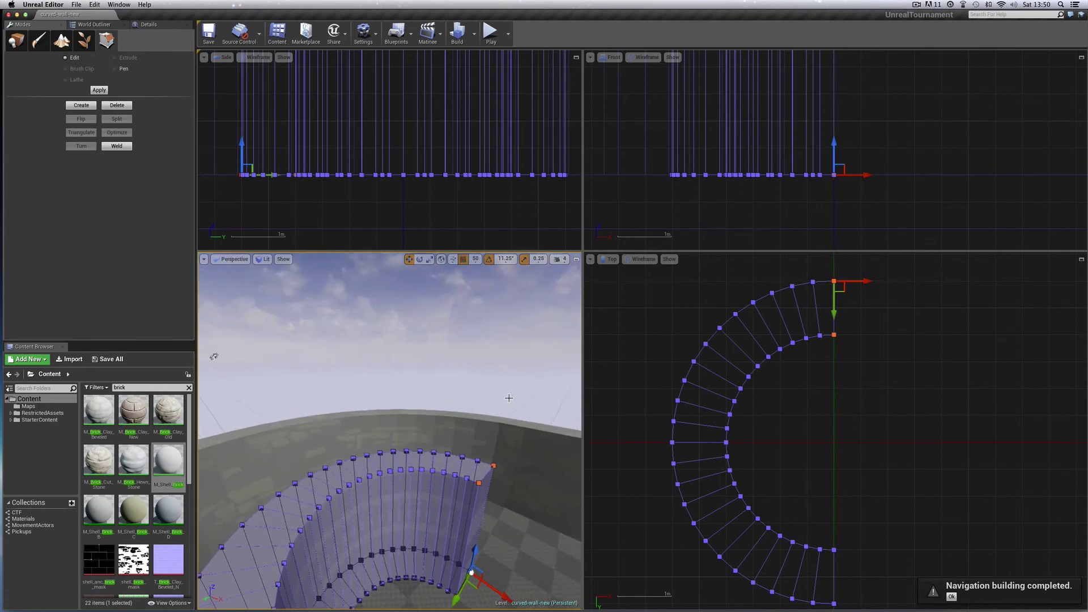
pyautogui.moveTo(440, 418); pyautogui.dragTo(441, 363, button='middle')
pyautogui.moveTo(233, 410)
pyautogui.mouseDown(button='right')
pyautogui.moveTo(451, 400)
pyautogui.moveTo(451, 390)
pyautogui.moveTo(422, 381)
pyautogui.mouseUp(button='right')
pyautogui.moveTo(505, 498); pyautogui.dragTo(506, 495, button='right')
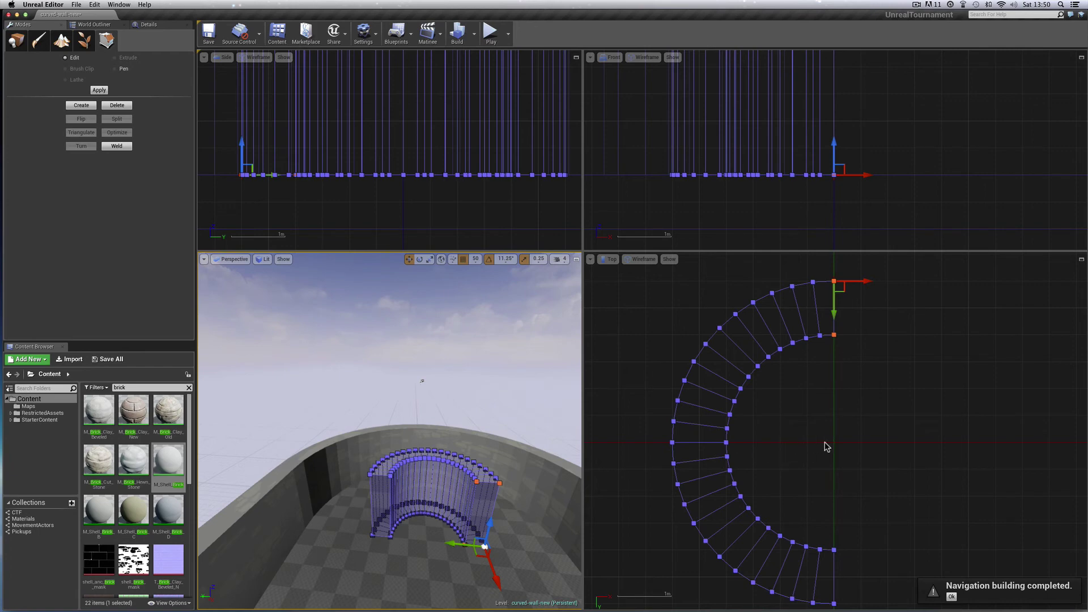
# Leave geometry editing, duplicate the outer straight wall along Y to line up with both ends of the half cylinder, and build the level
pyautogui.click(17, 43)
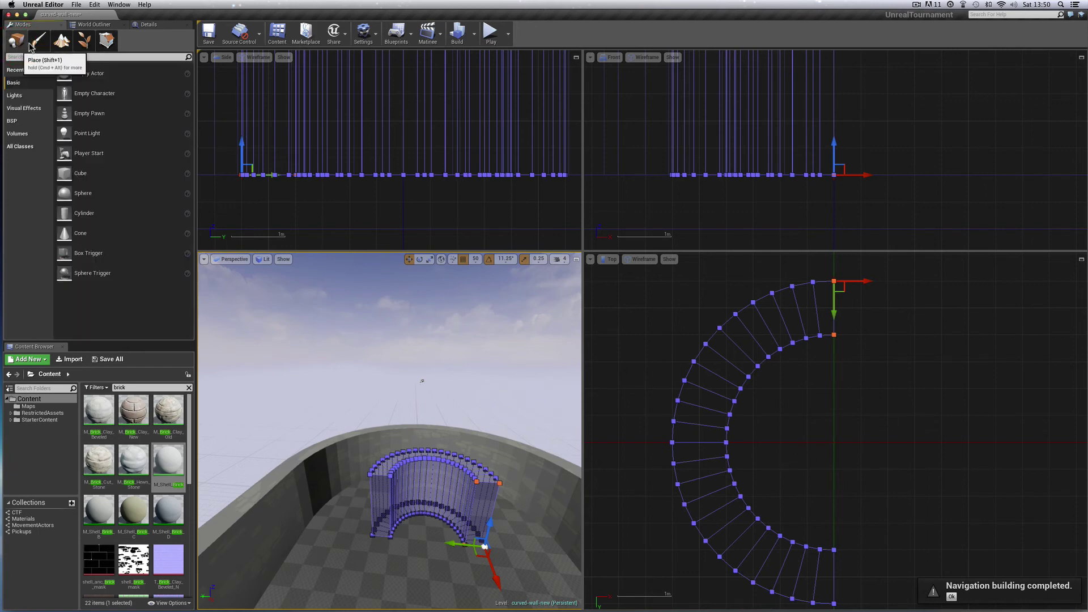
pyautogui.click(751, 375)
pyautogui.scroll(-5, 921, 412)
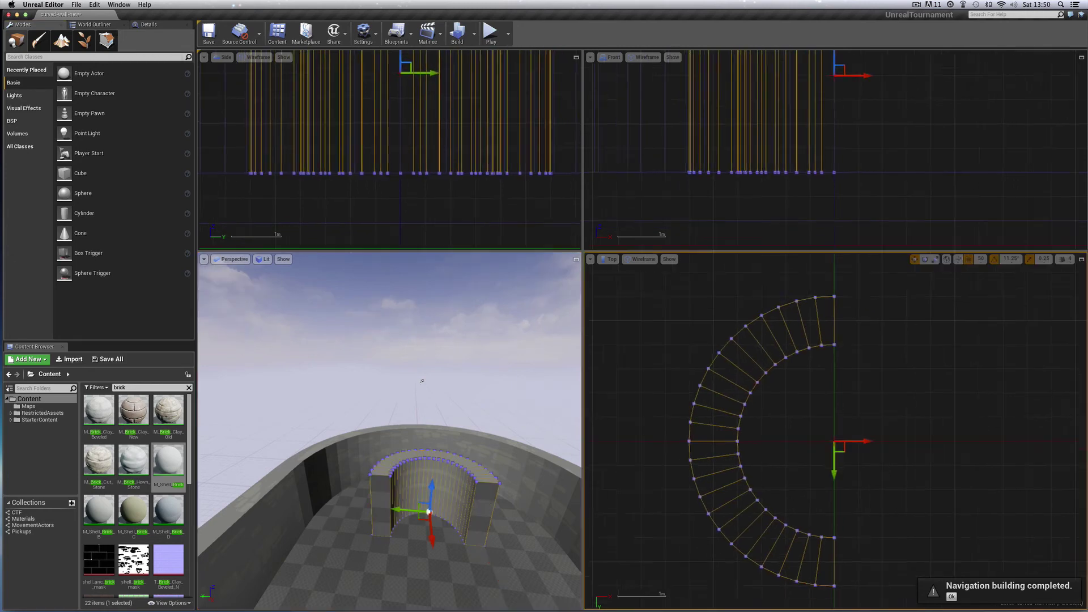
pyautogui.click(881, 402)
pyautogui.click(891, 308)
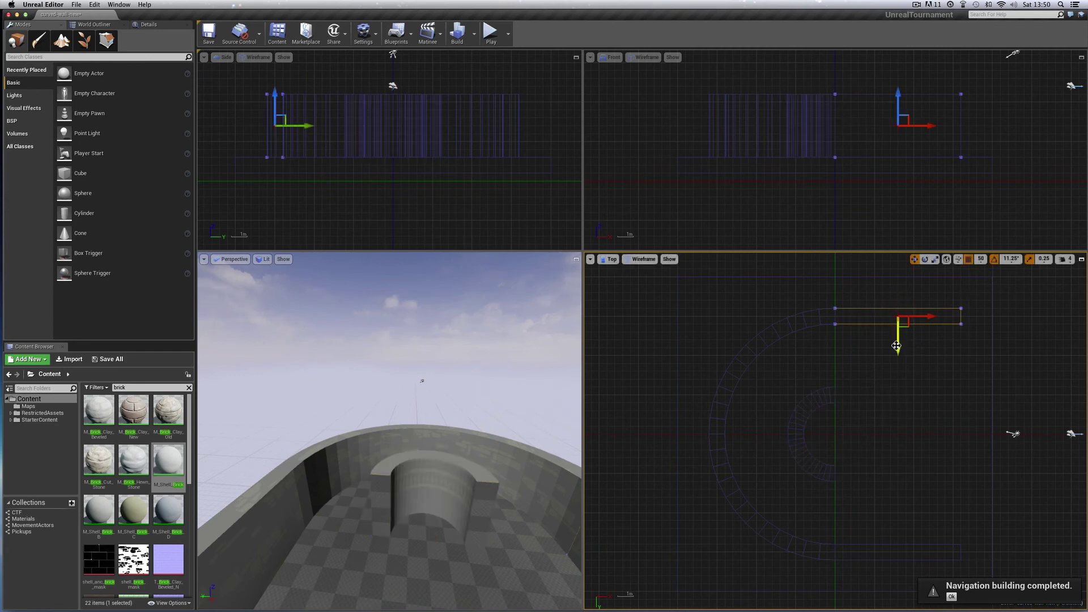
pyautogui.moveTo(898, 343); pyautogui.dragTo(901, 530)
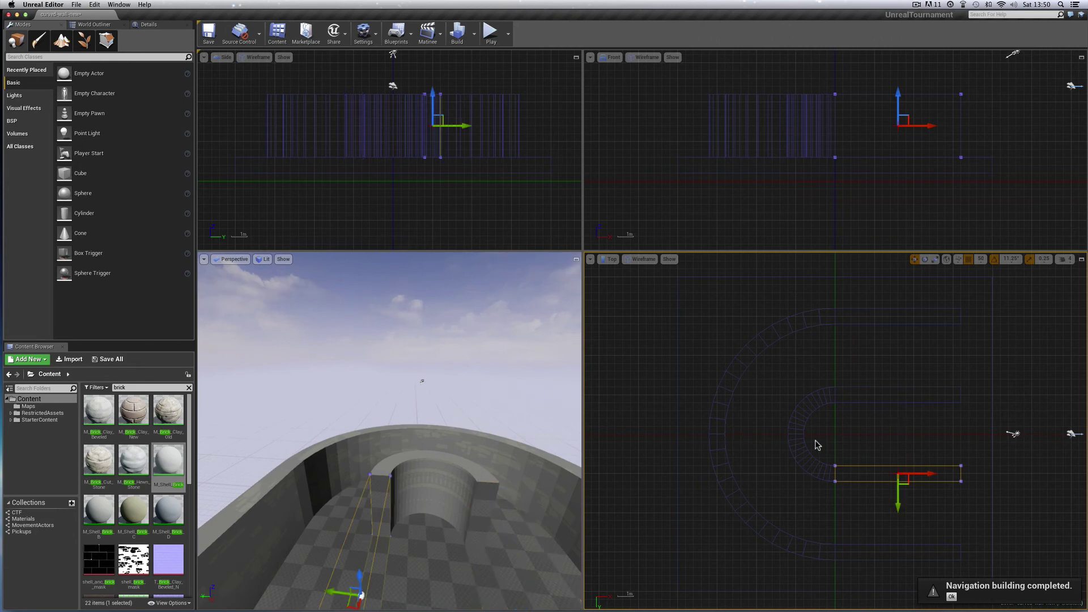
pyautogui.click(456, 37)
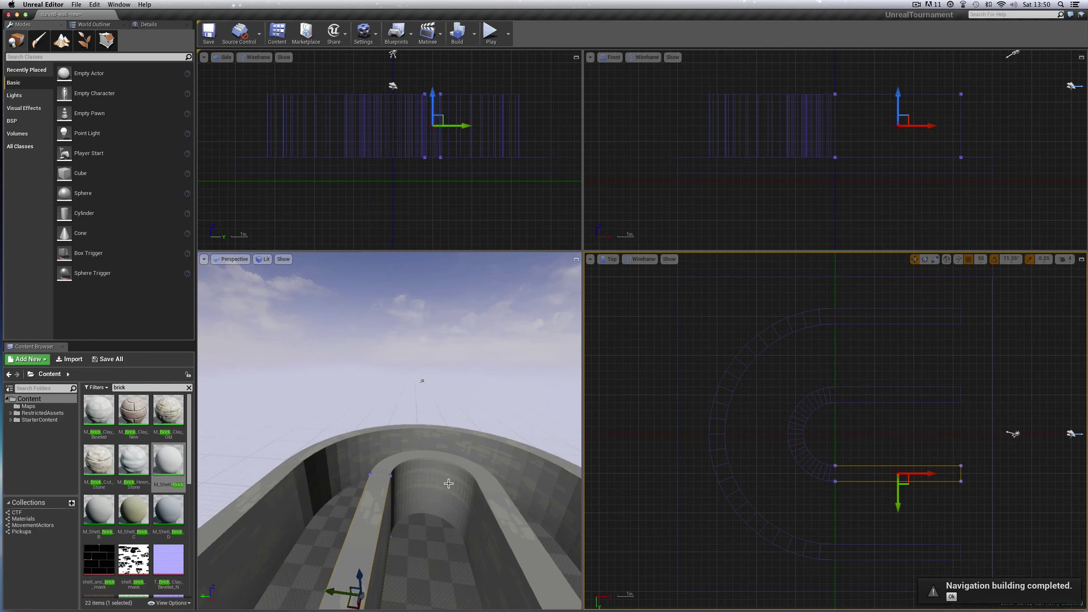
# Select the wall surfaces of the inner half cylinder and apply Align Surface Planar to their brick material
pyautogui.moveTo(446, 484); pyautogui.dragTo(573, 352)
pyautogui.moveTo(431, 510); pyautogui.dragTo(409, 533, button='right')
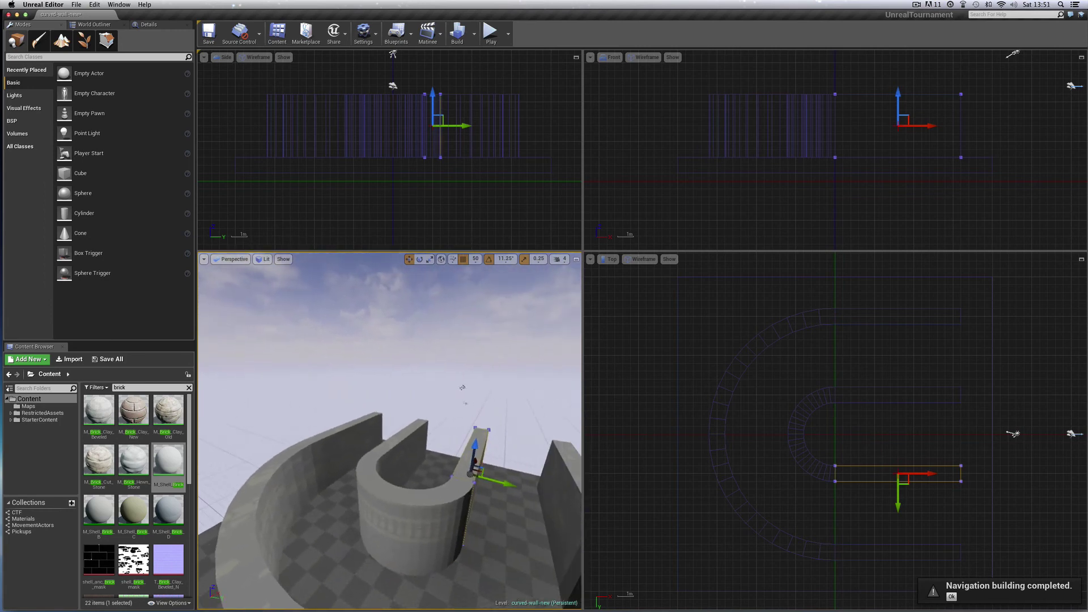
pyautogui.click(409, 534)
pyautogui.click(150, 24)
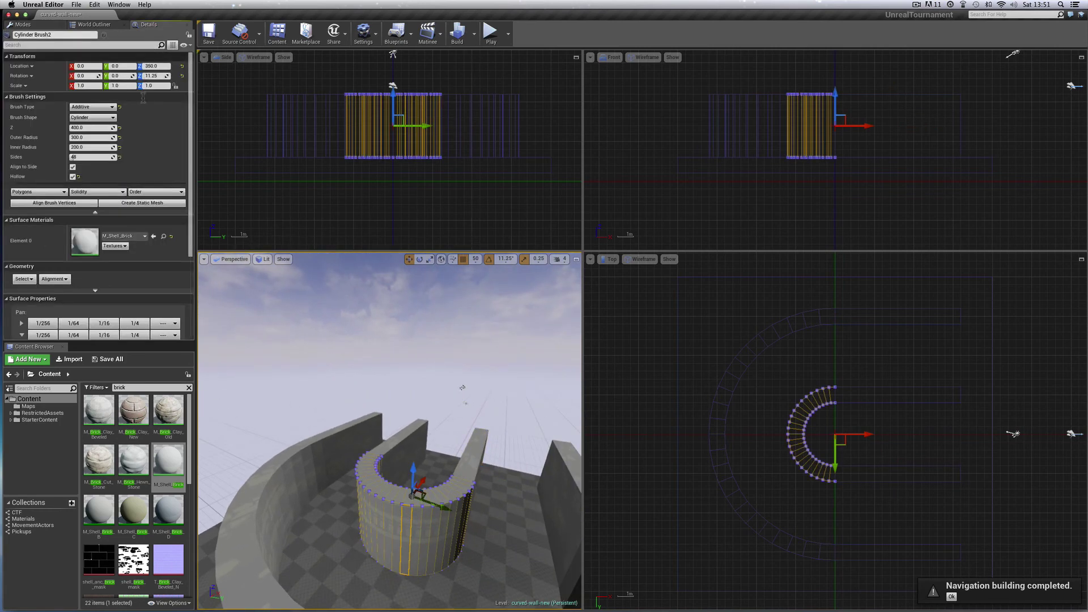
pyautogui.click(33, 280)
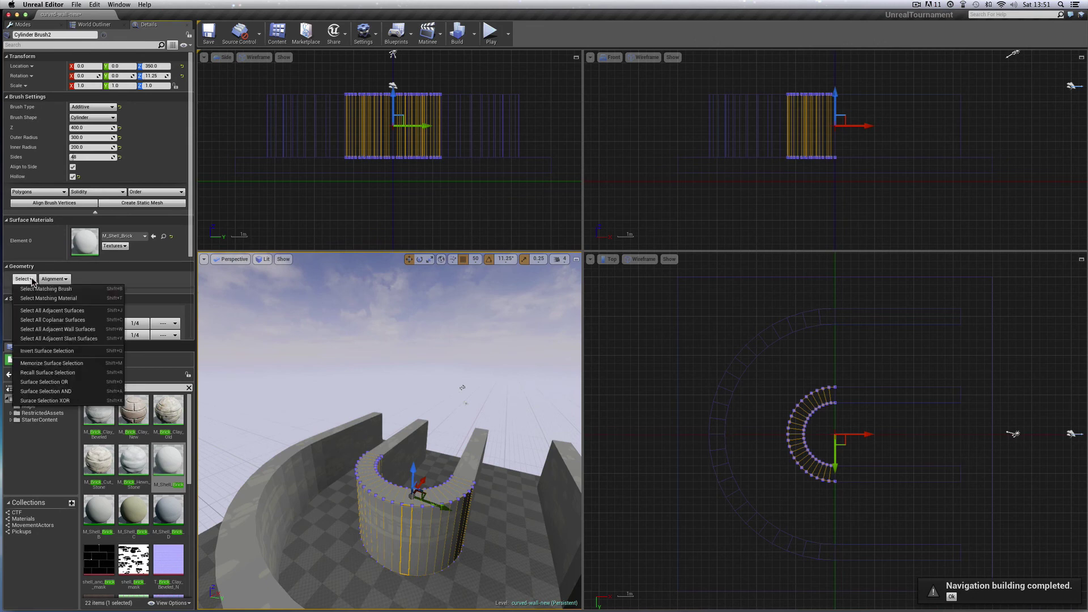
pyautogui.click(55, 279)
pyautogui.click(55, 279)
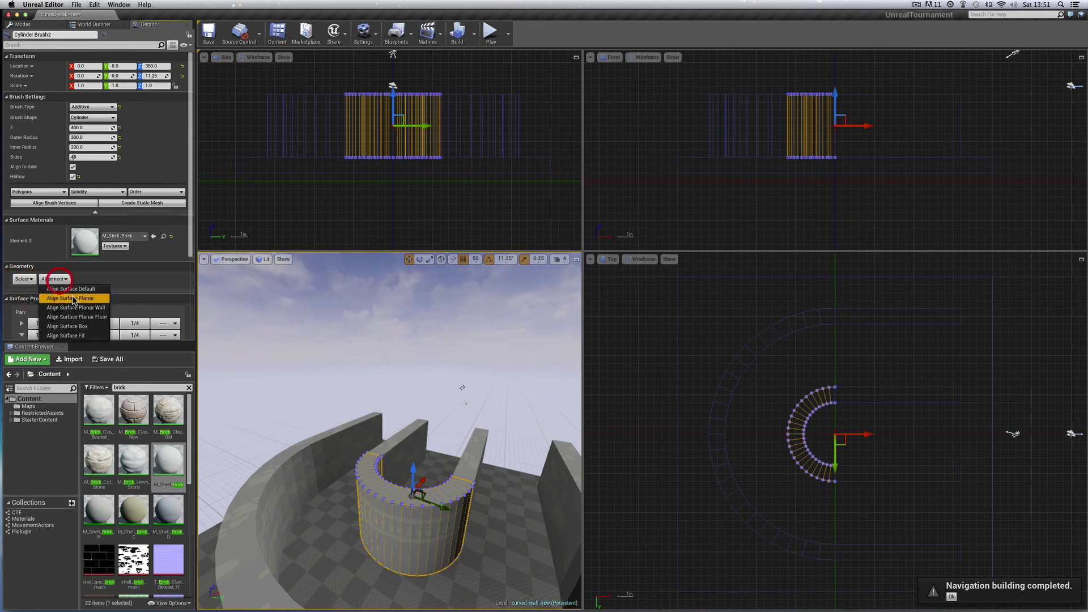
pyautogui.click(73, 299)
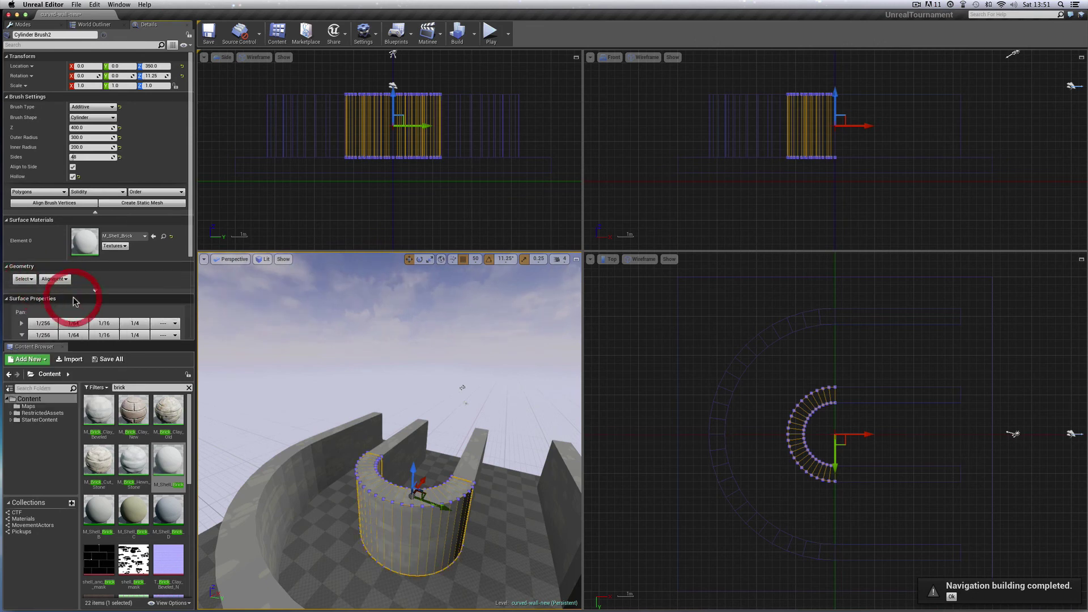
pyautogui.click(509, 372)
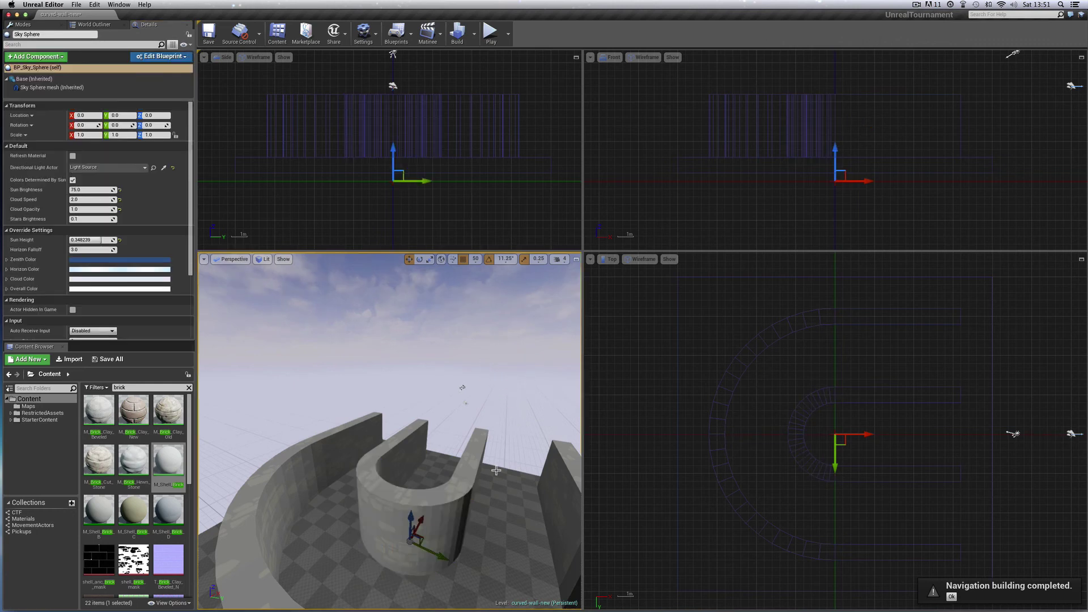
# Start a play-test from the floor between the inner half cylinder's straight wall and the outer wall
pyautogui.moveTo(478, 565); pyautogui.dragTo(510, 562, button='middle')
pyautogui.rightClick(470, 554)
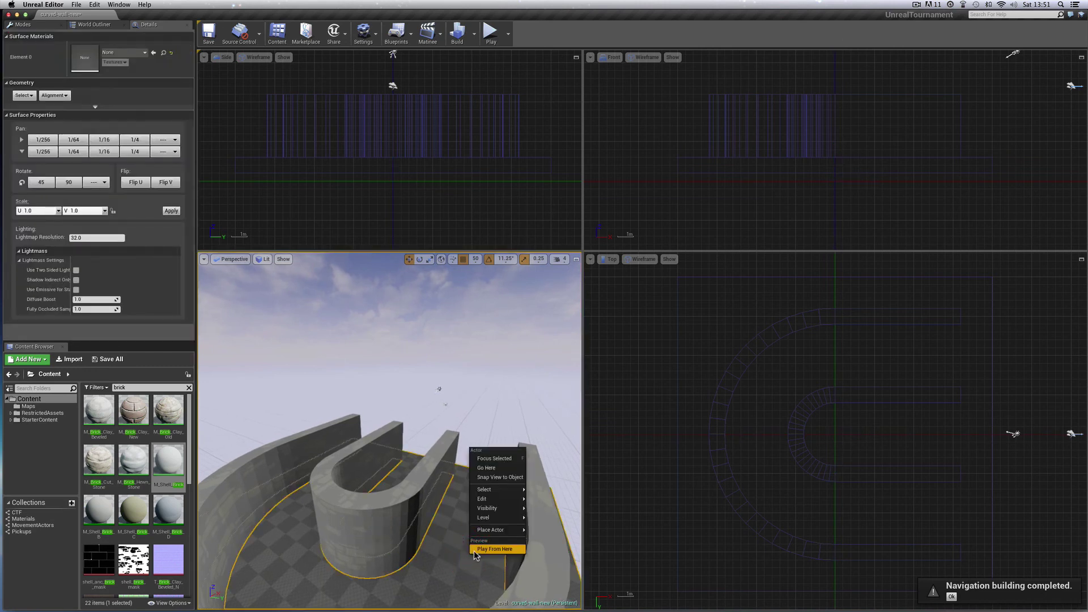
pyautogui.click(494, 550)
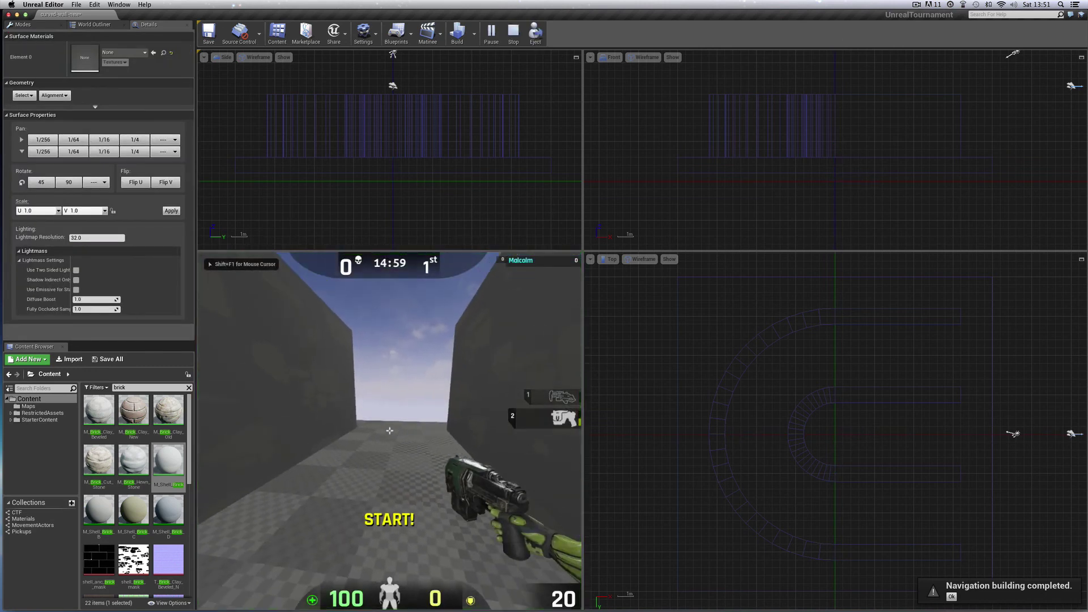
# Walk through the curved corridor and around the straight walls to inspect the brick surfaces, and end the play-test
pyautogui.press('w')
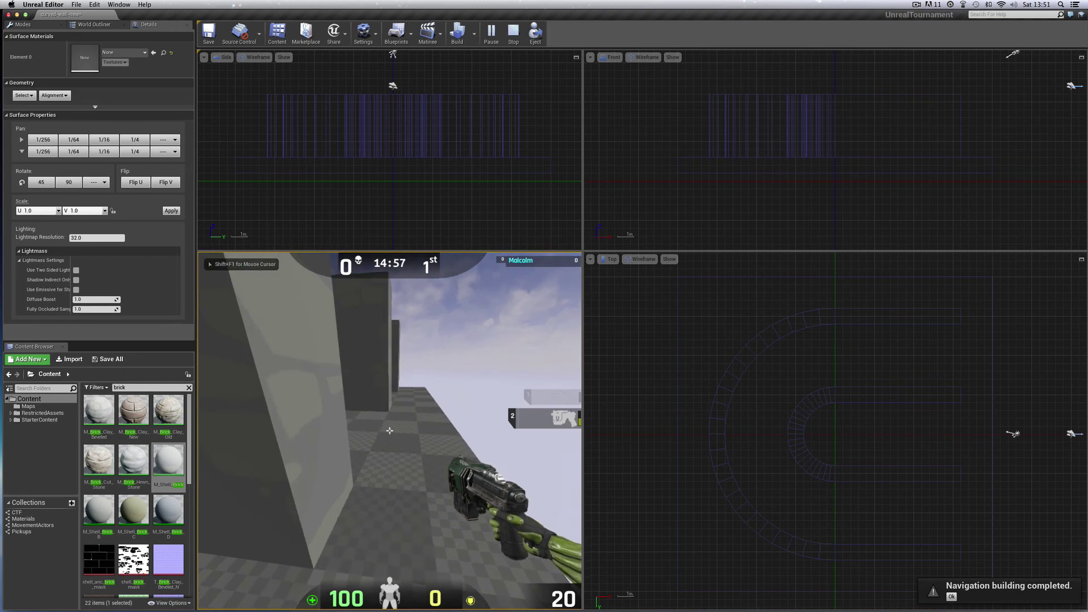
pyautogui.press('w')
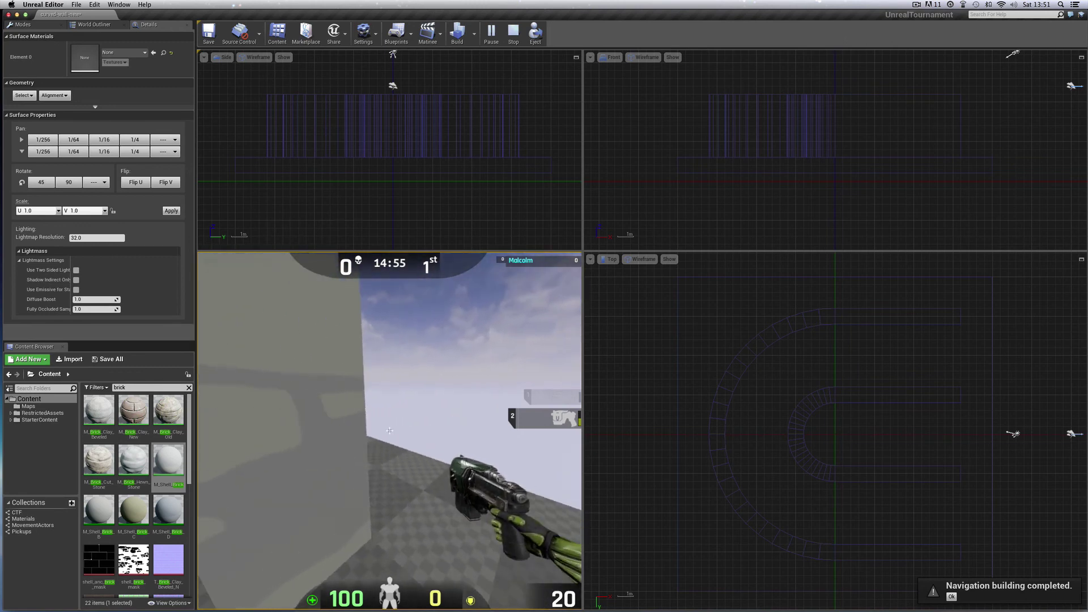
pyautogui.press('w')
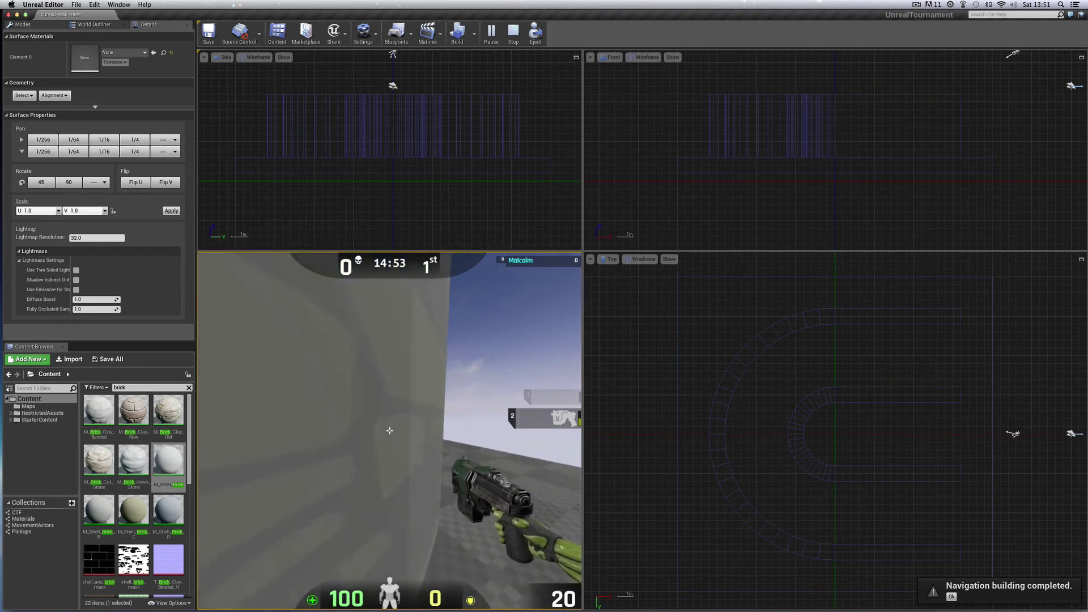
pyautogui.press('w')
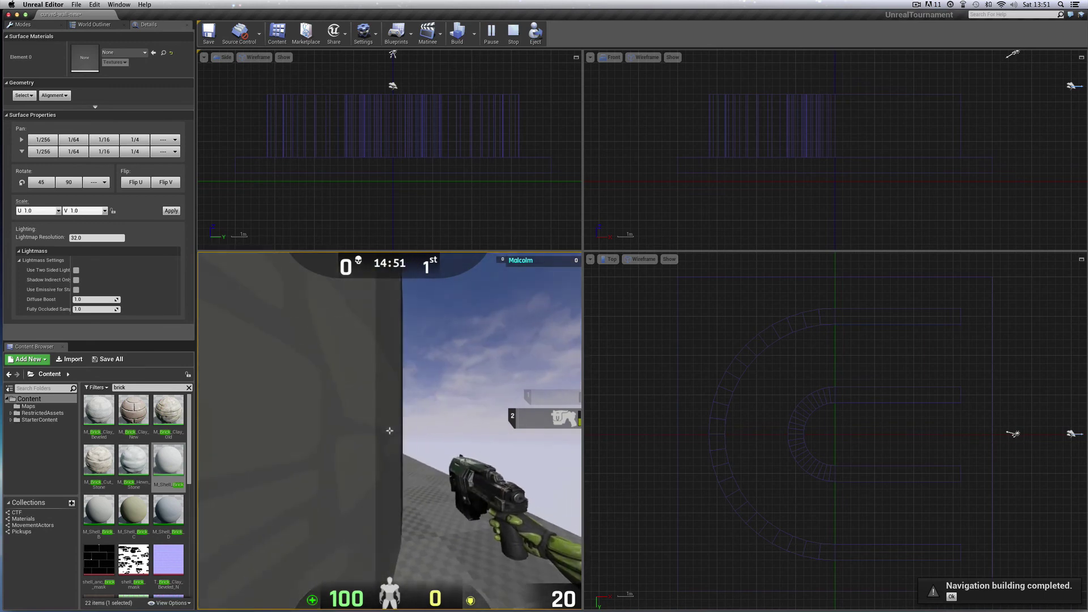
pyautogui.press('w')
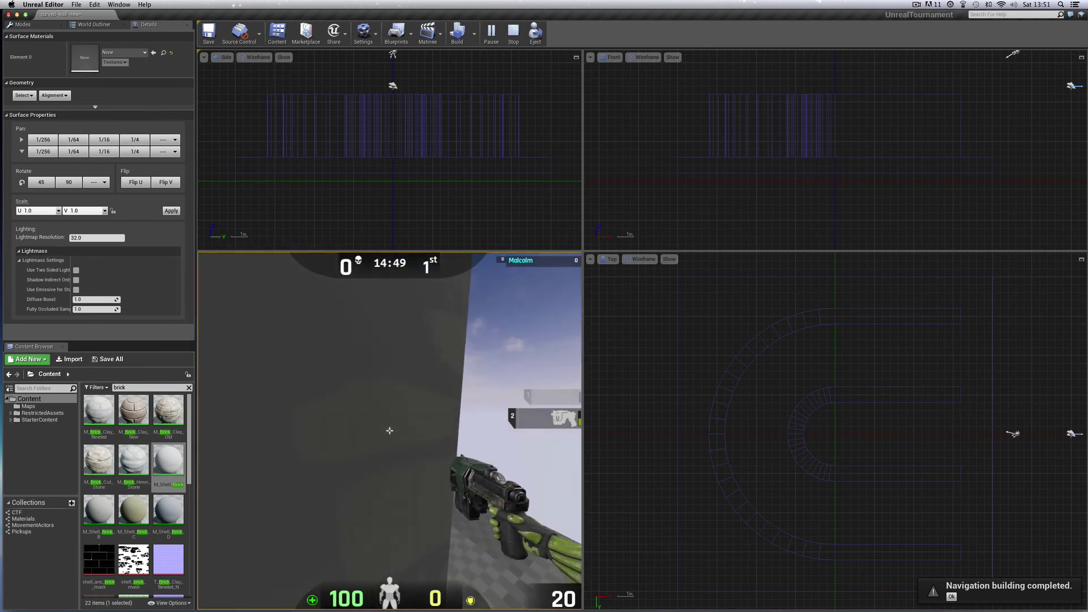
pyautogui.press('w')
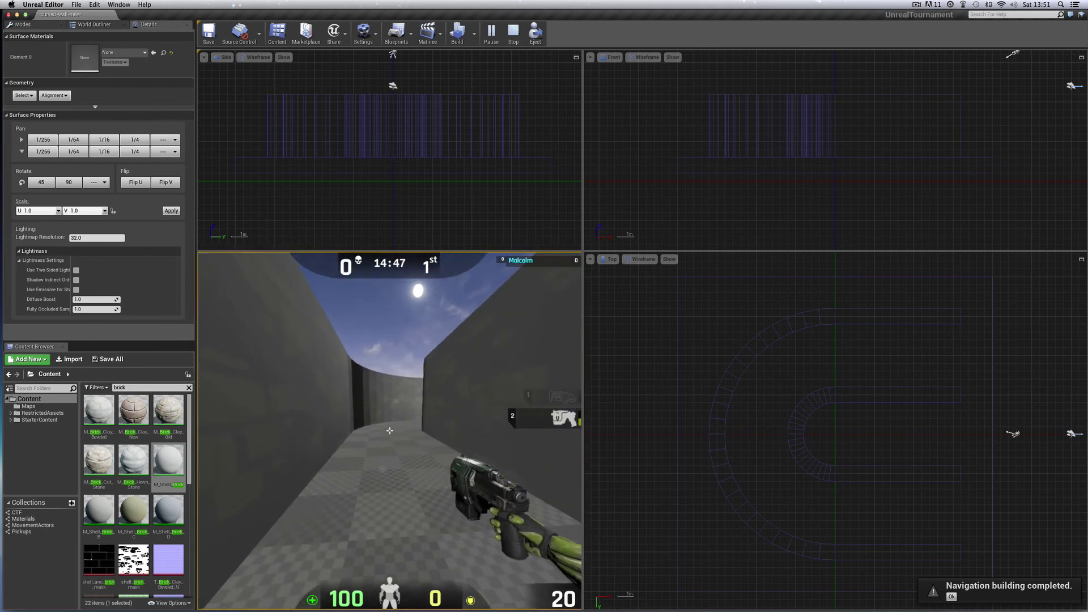
pyautogui.press('w')
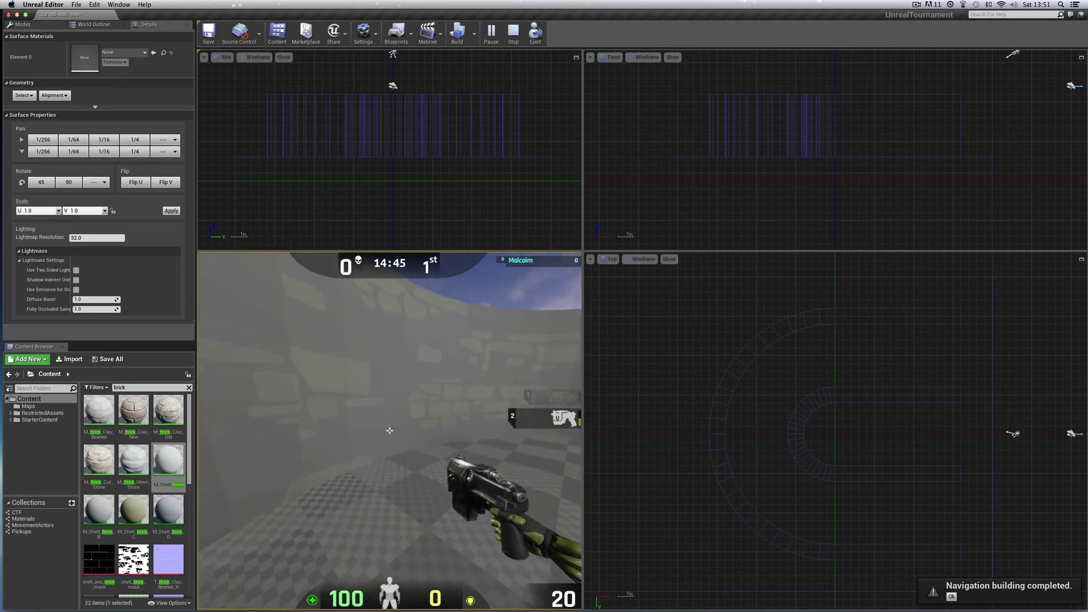
pyautogui.press('w')
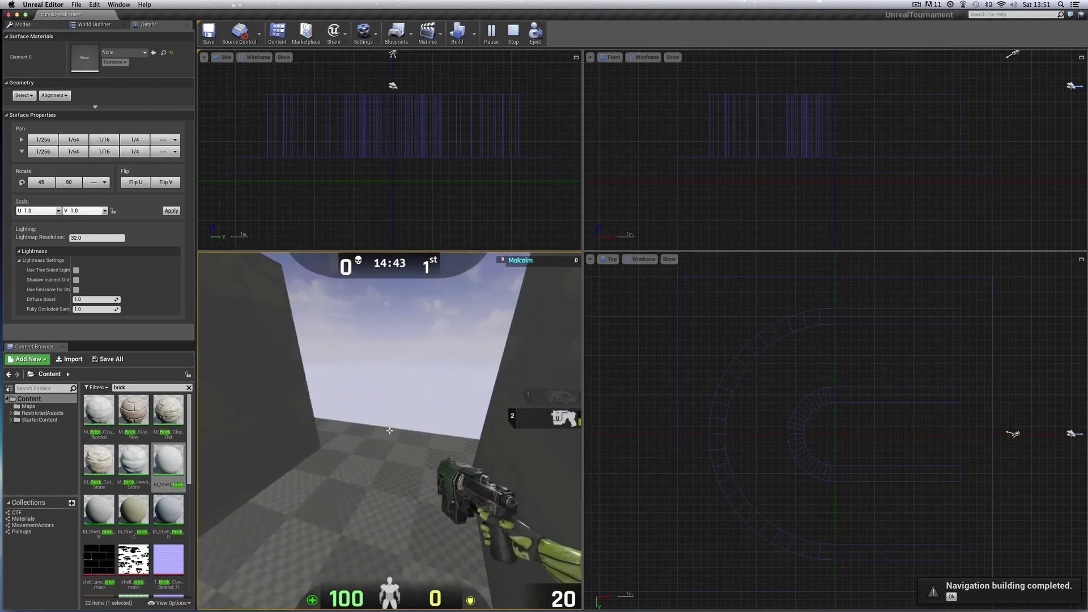
pyautogui.press('w')
pyautogui.press('w')
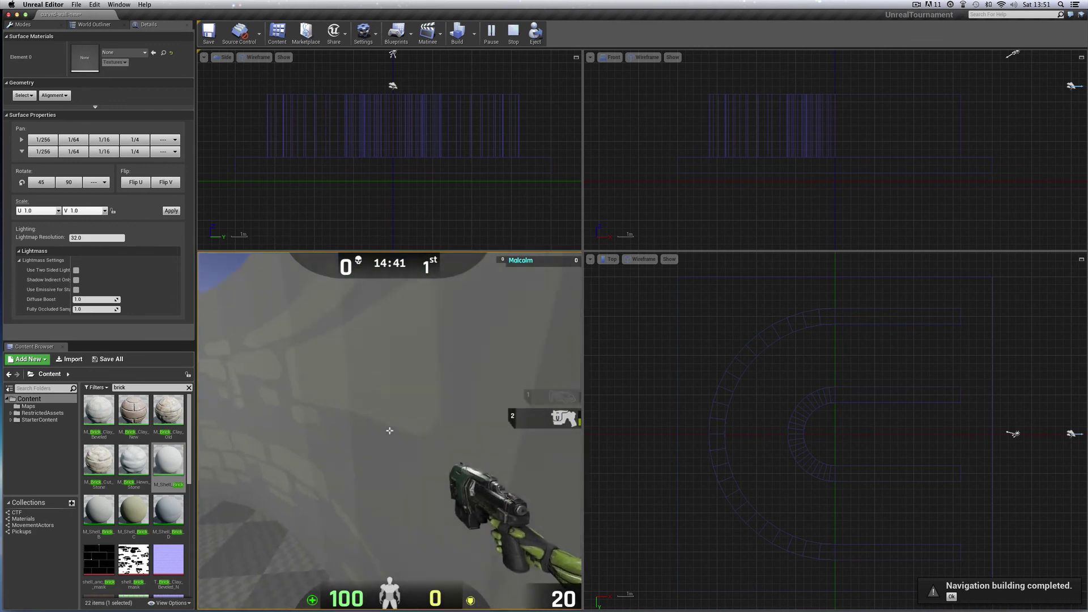
pyautogui.press('w')
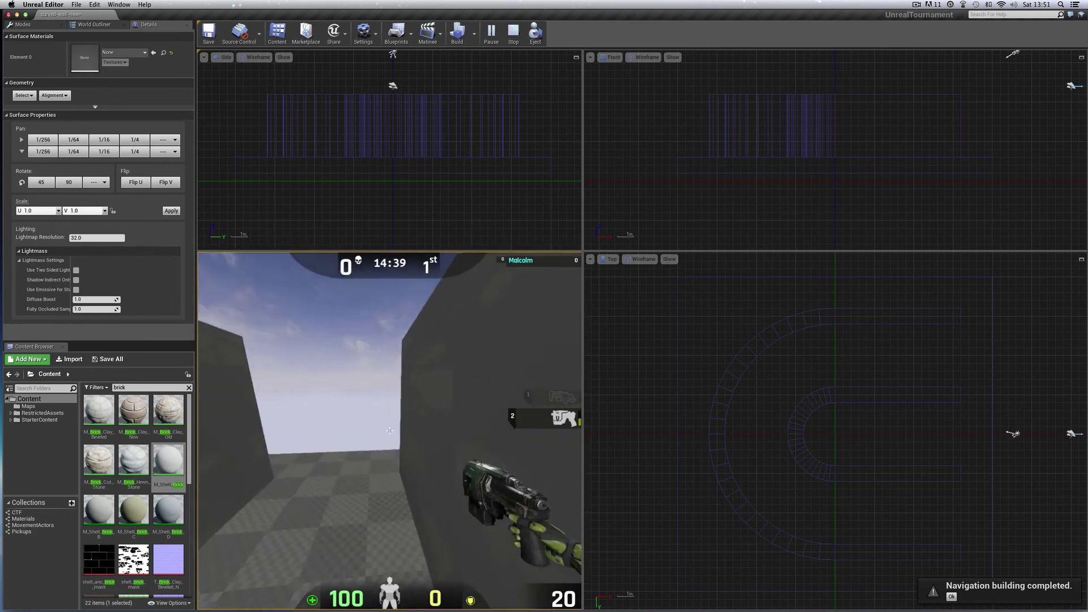
pyautogui.press('w')
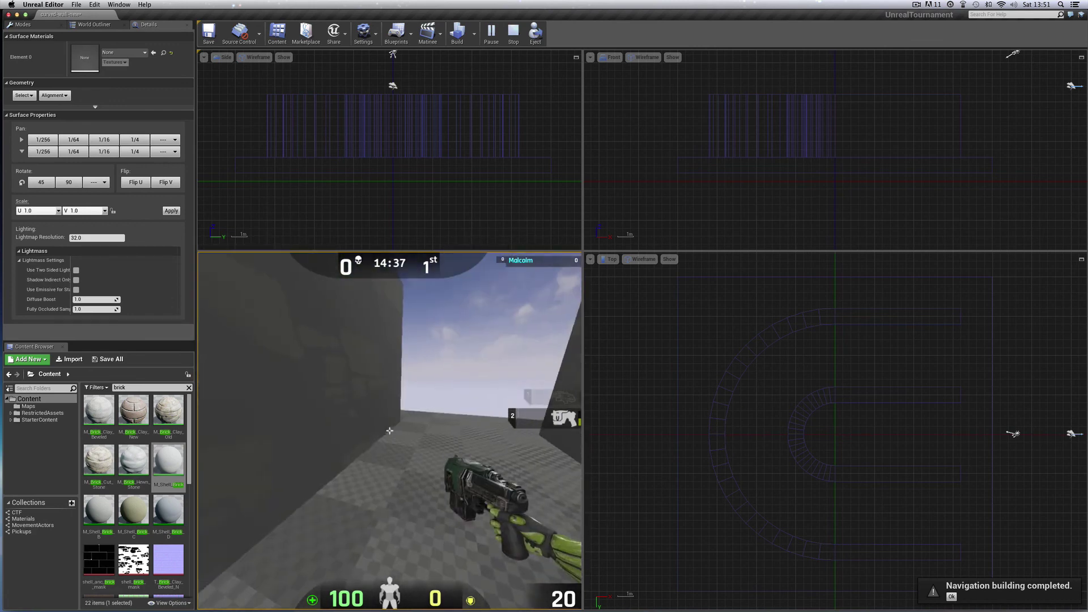
pyautogui.press('w')
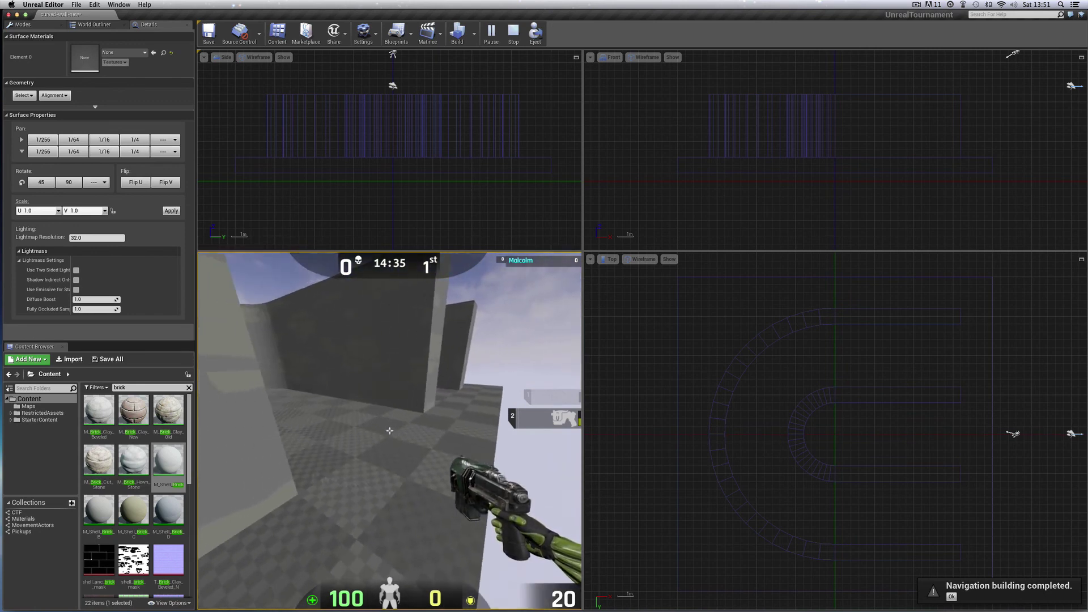
pyautogui.press('w')
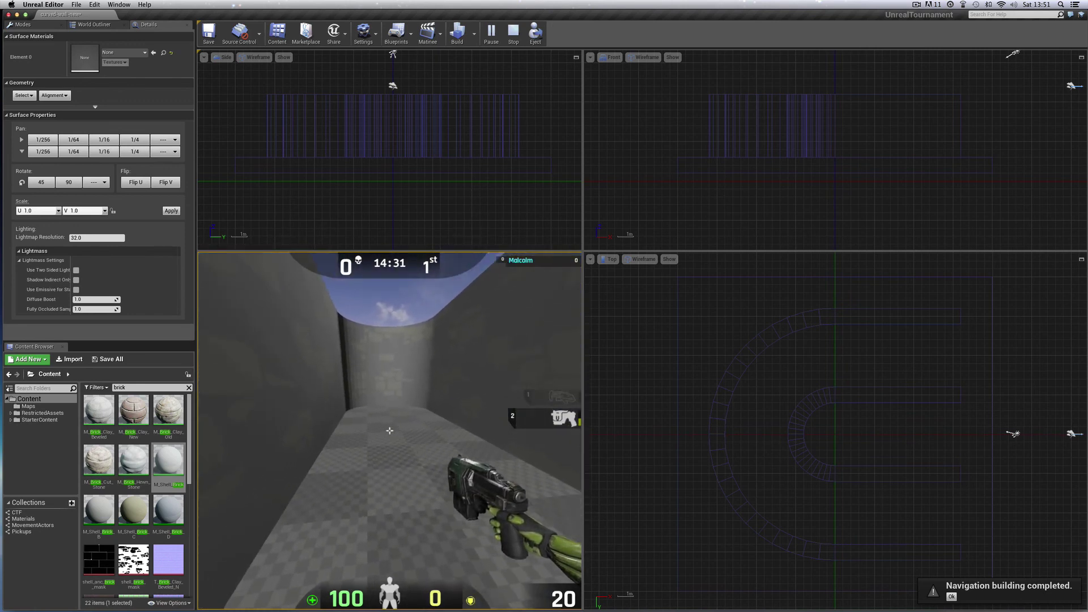
pyautogui.press('w')
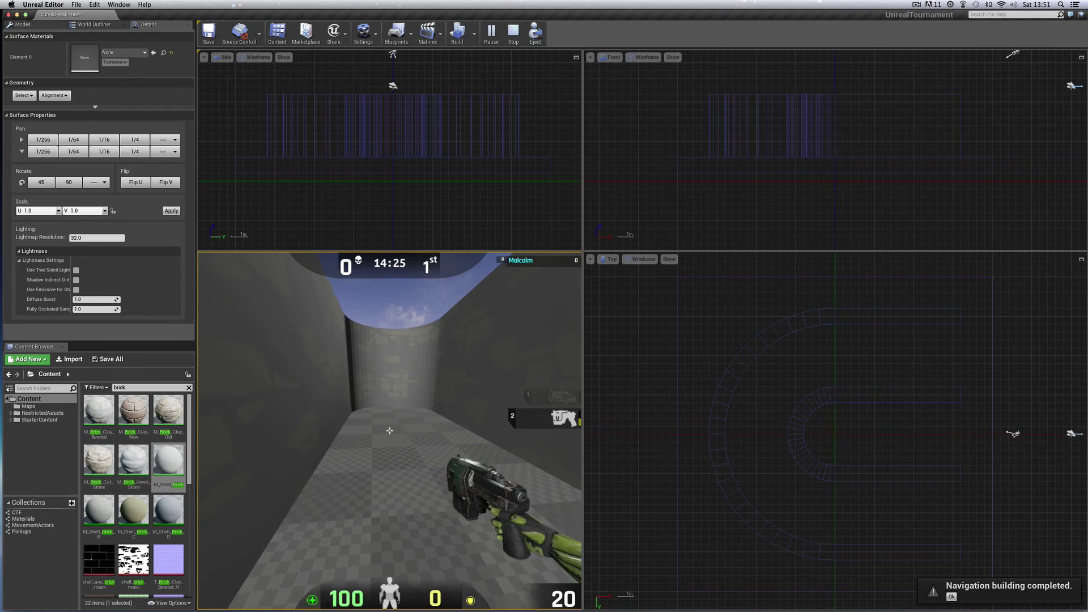
pyautogui.press('w')
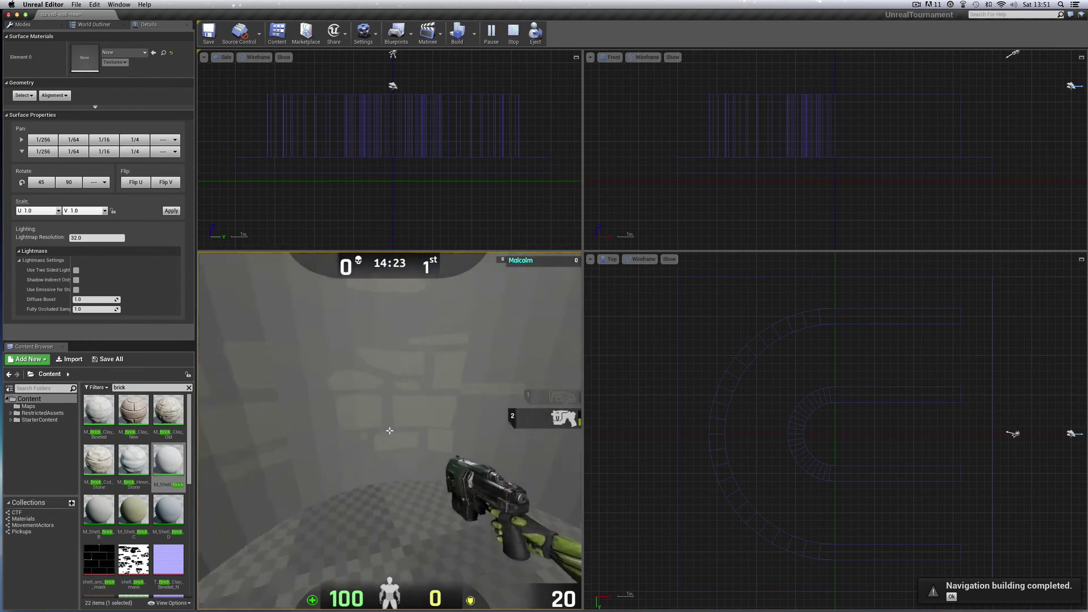
pyautogui.press('w')
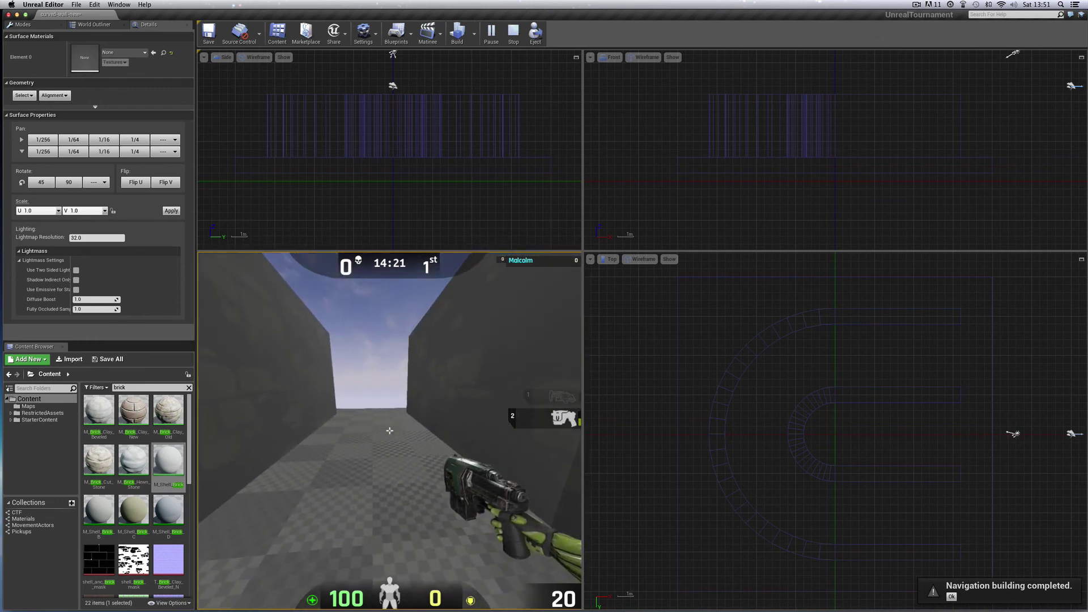
pyautogui.press('w')
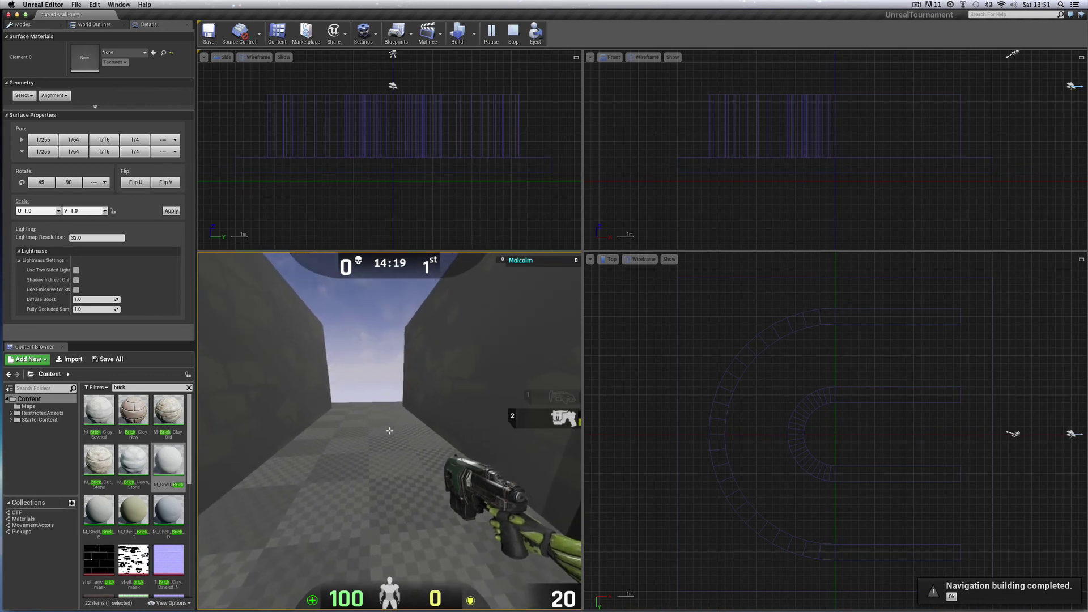
pyautogui.press('w')
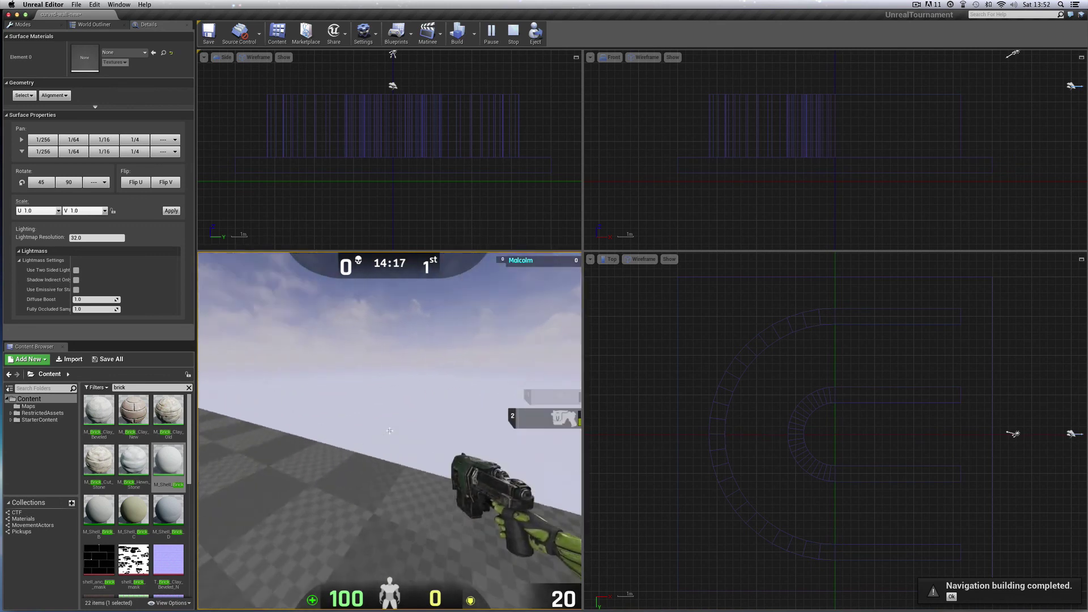
pyautogui.press('w')
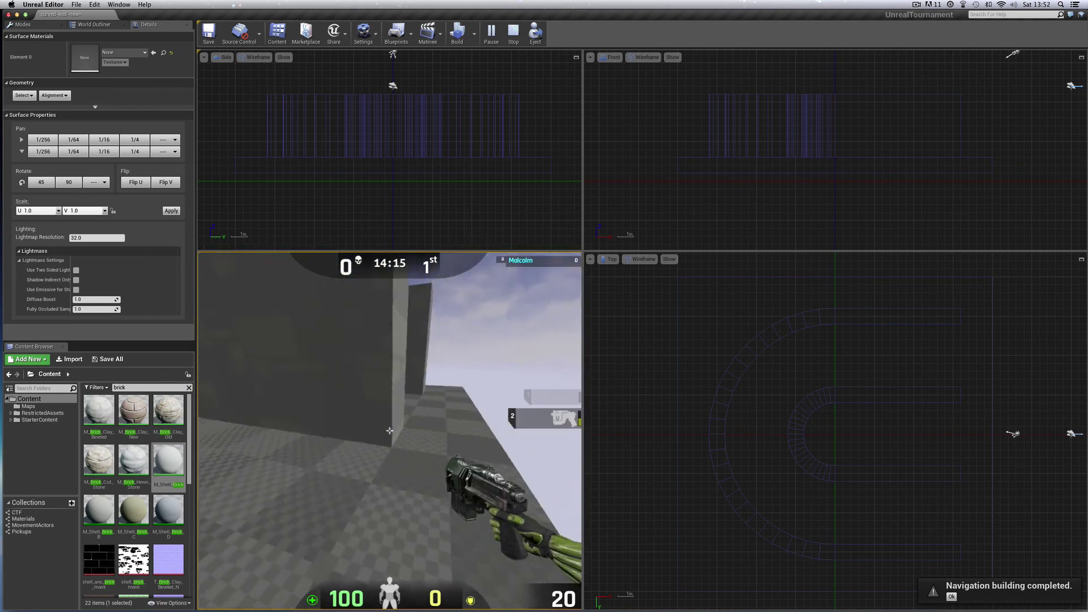
pyautogui.press('w')
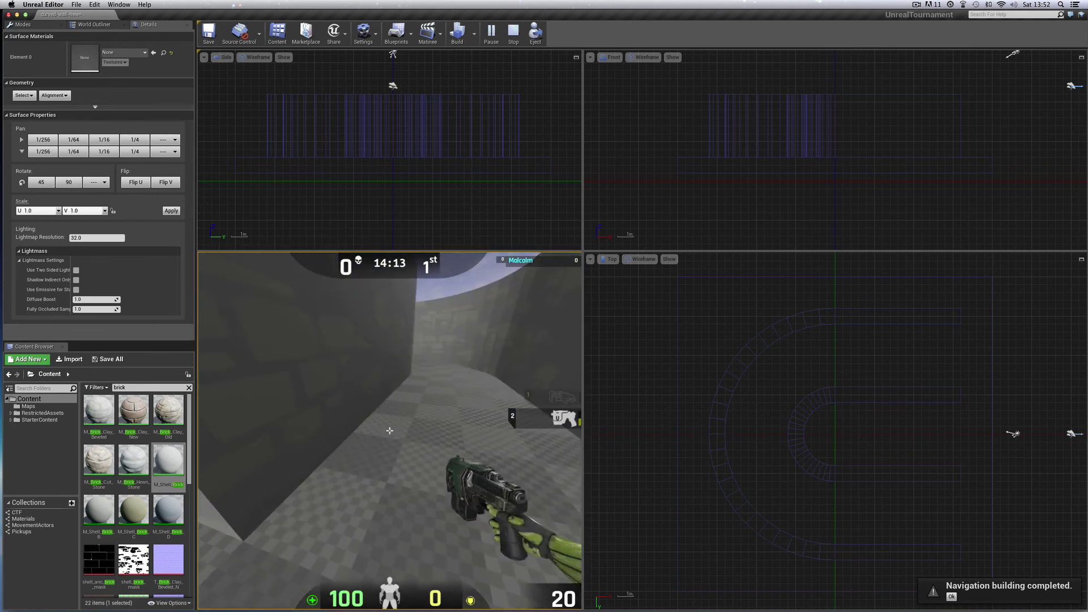
pyautogui.press('w')
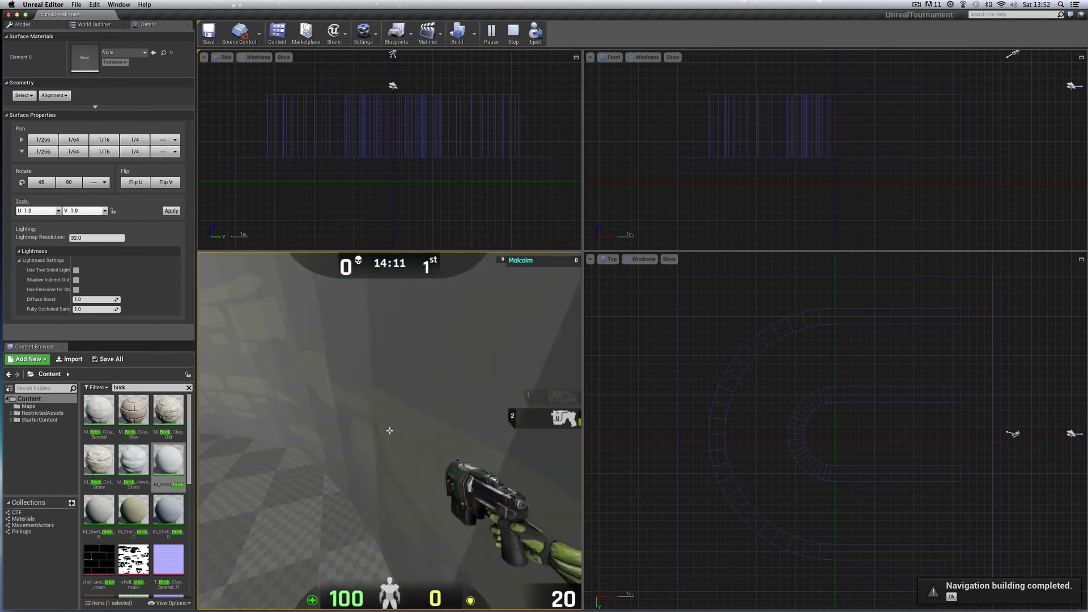
pyautogui.press('w')
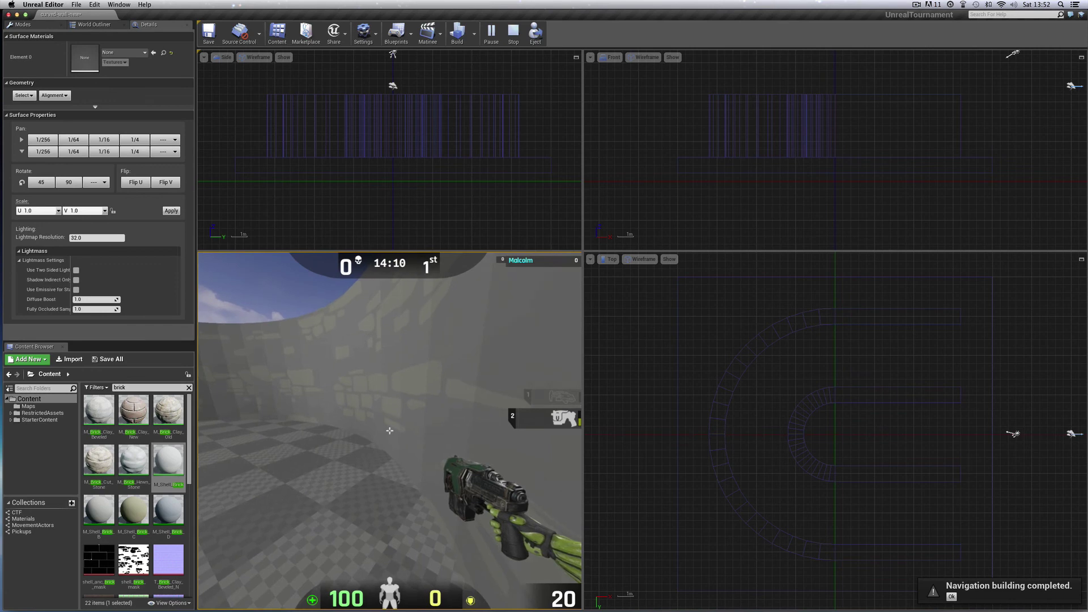
pyautogui.press('w')
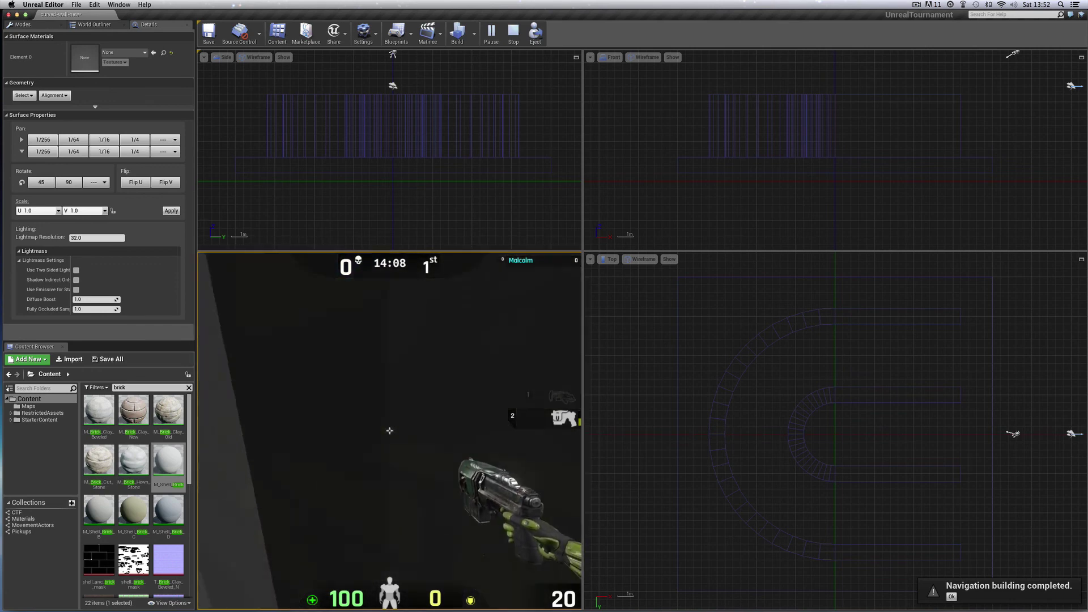
pyautogui.press('w')
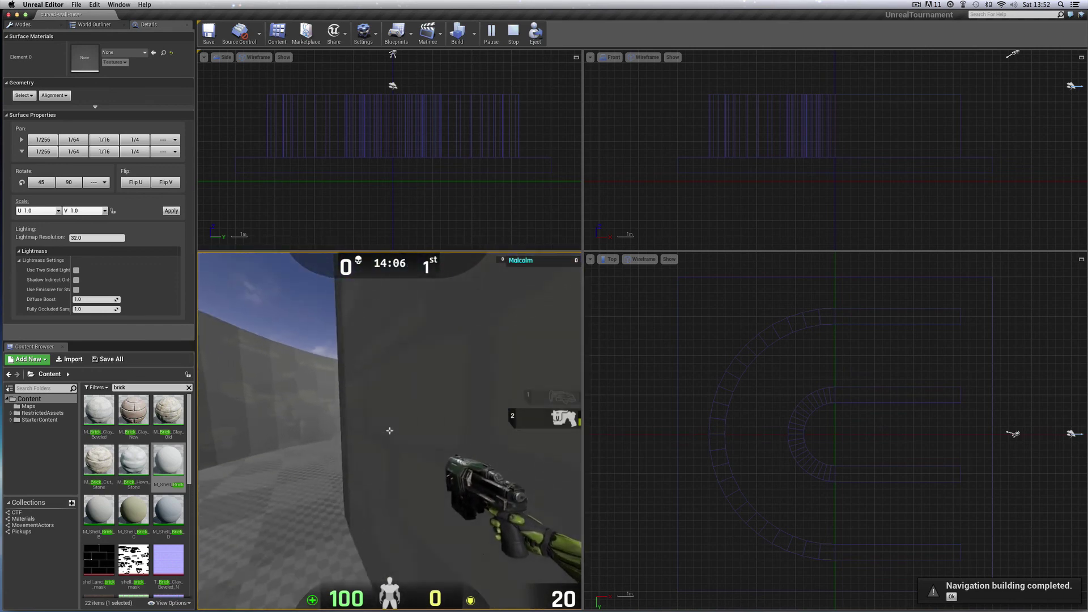
pyautogui.press('w')
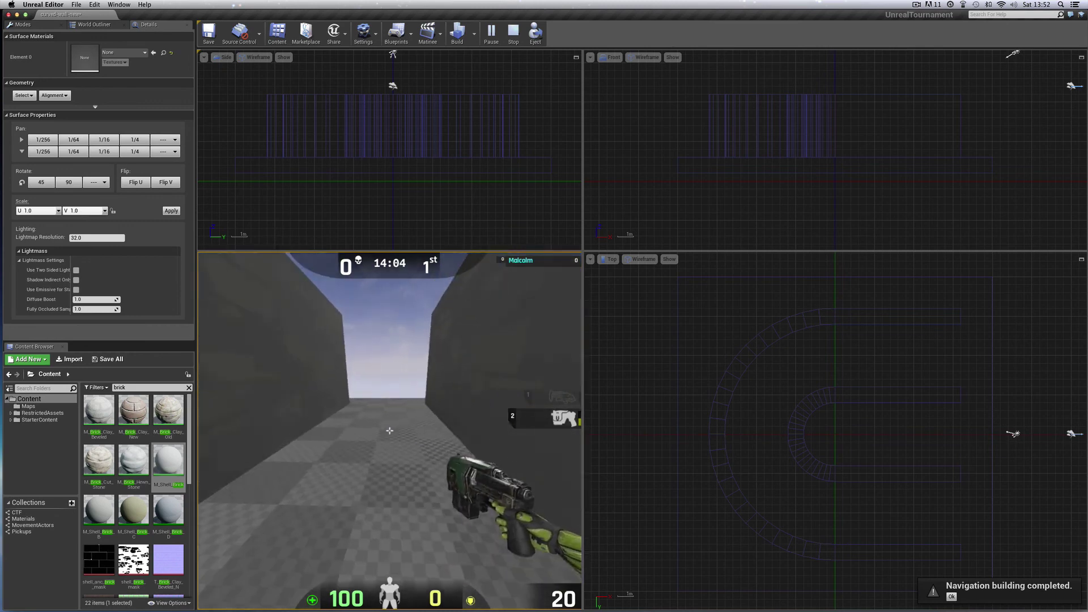
pyautogui.press('Escape')
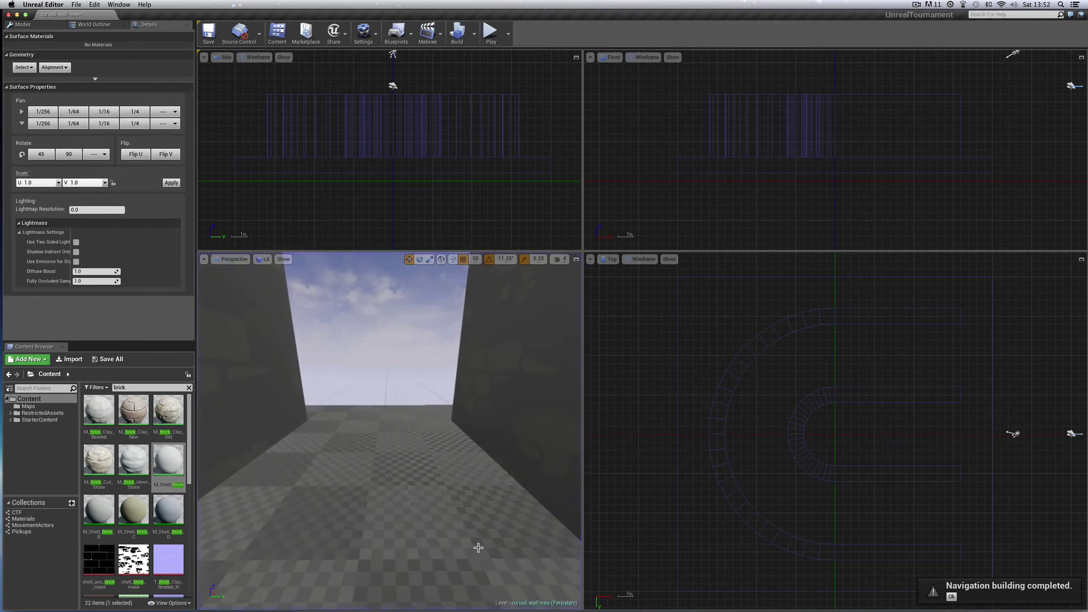
pyautogui.press('e')
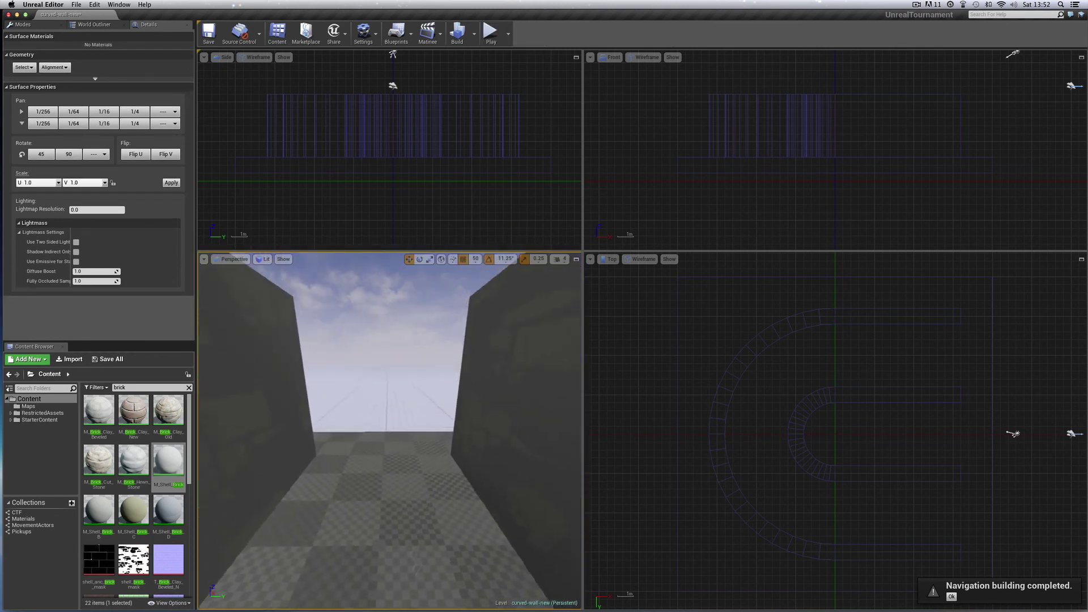
pyautogui.moveTo(513, 549); pyautogui.dragTo(575, 488)
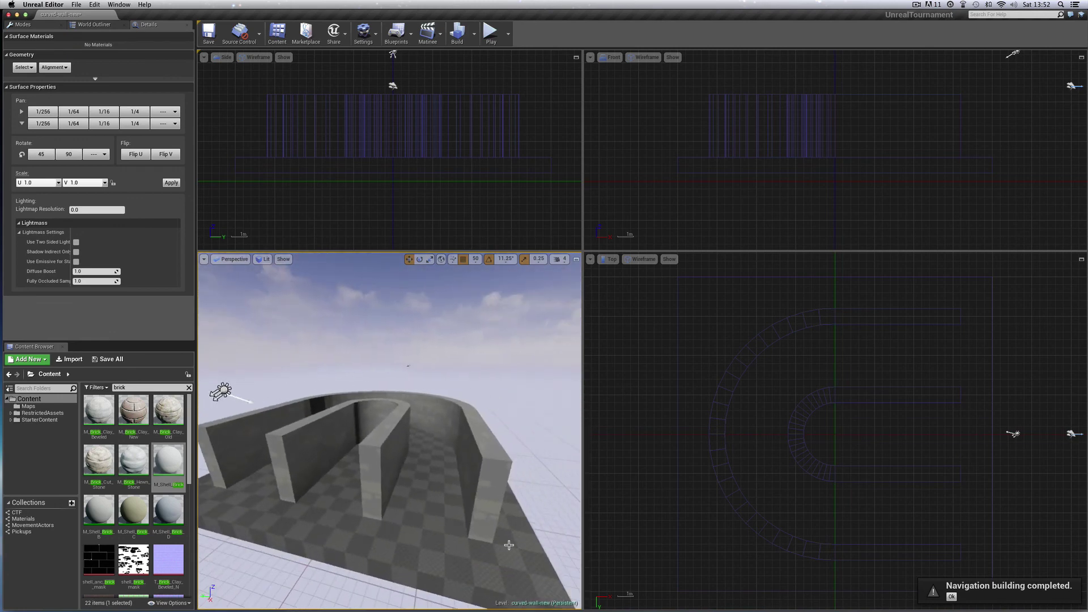
pyautogui.press('e')
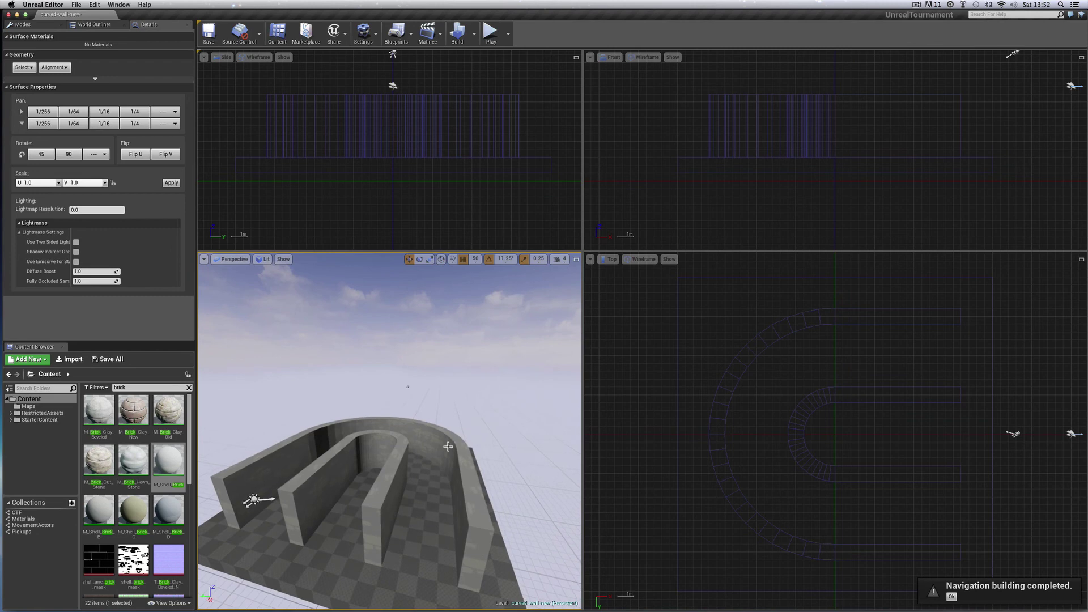